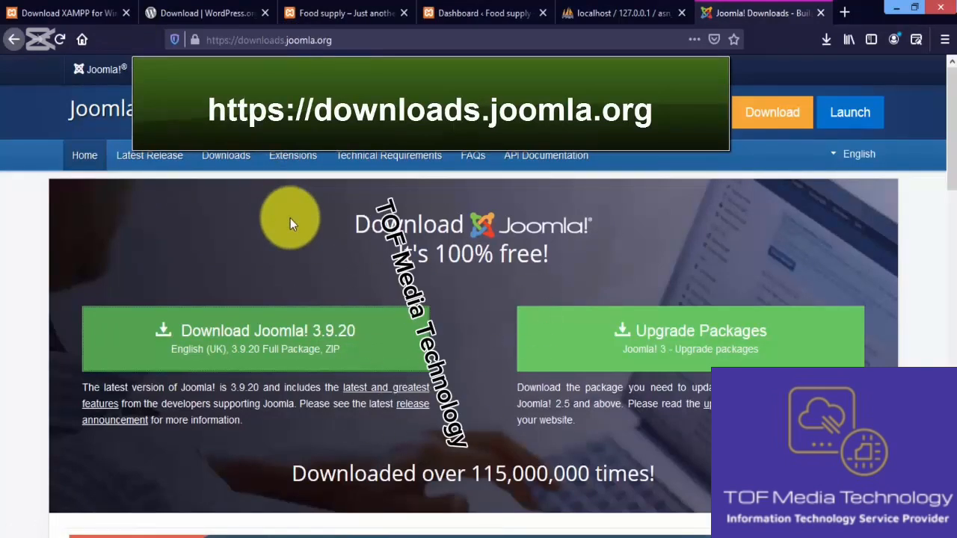
Download the Joomla! 3.9.20 English (UK) full package ZIP from downloads.joomla.org and save the file
click(357, 38)
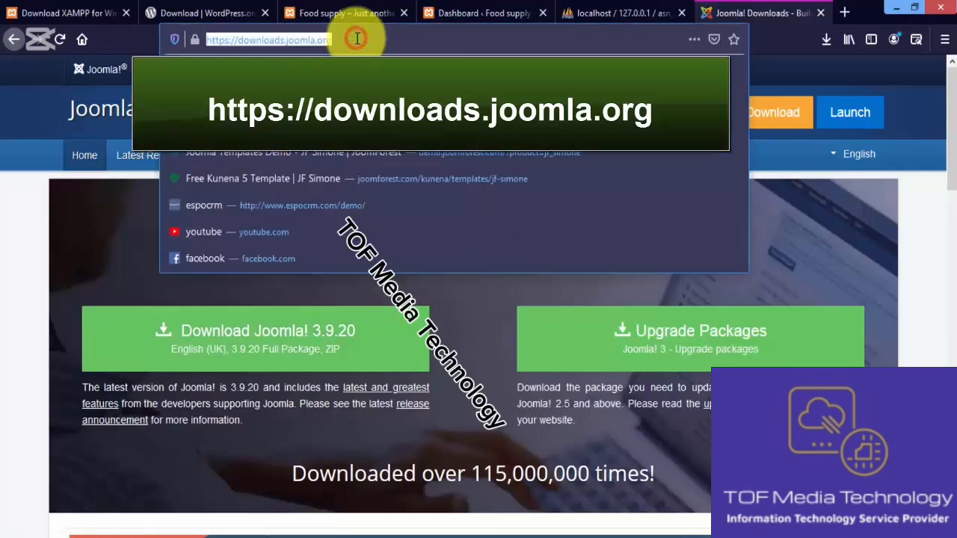
click(357, 38)
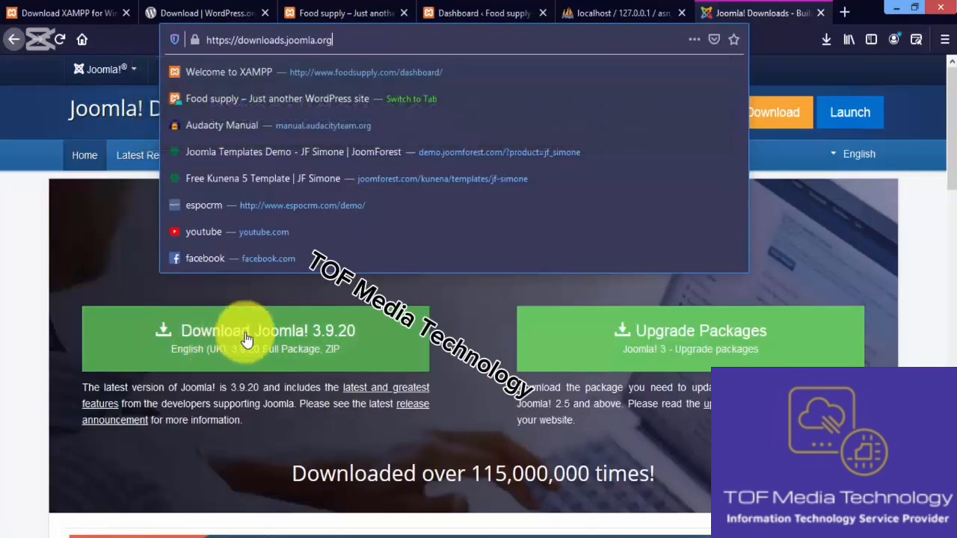
click(248, 339)
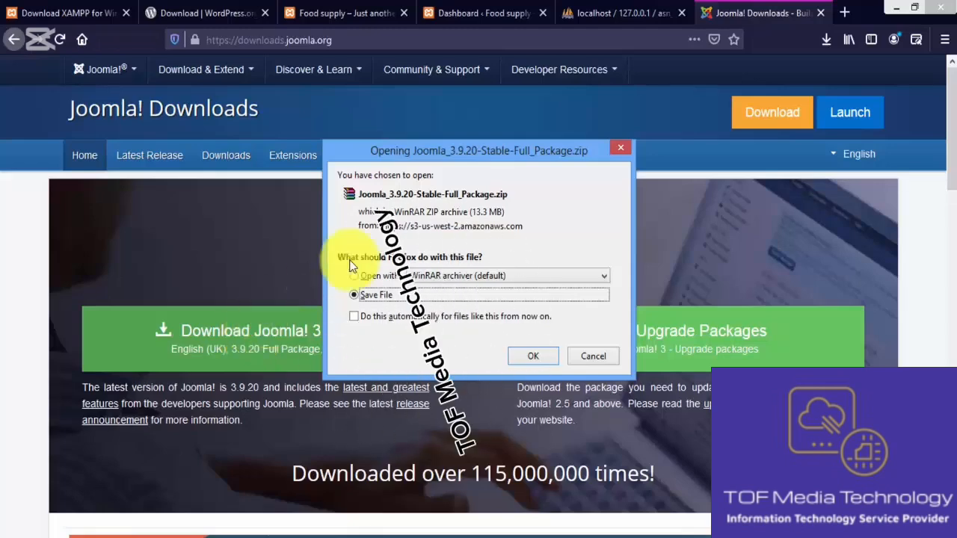
drag(466, 156, 535, 204)
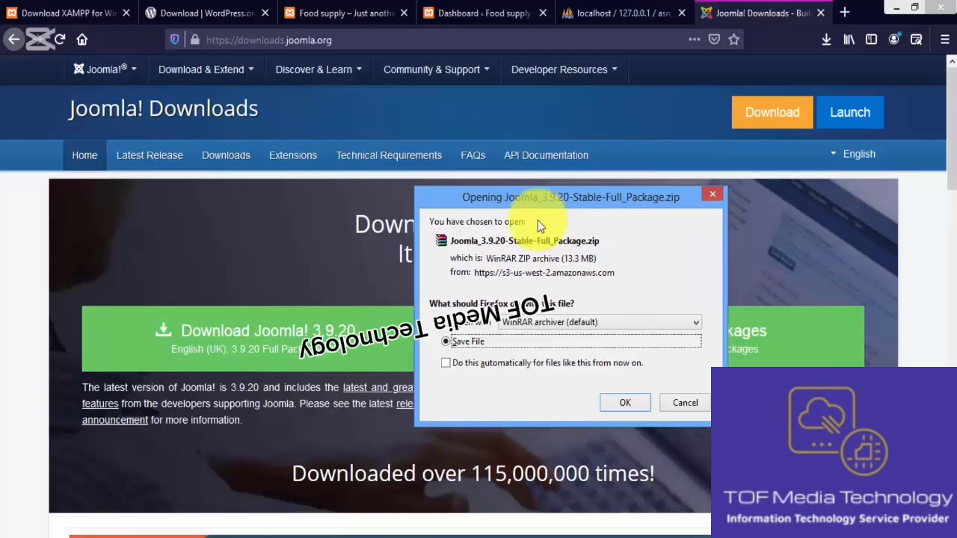
click(621, 400)
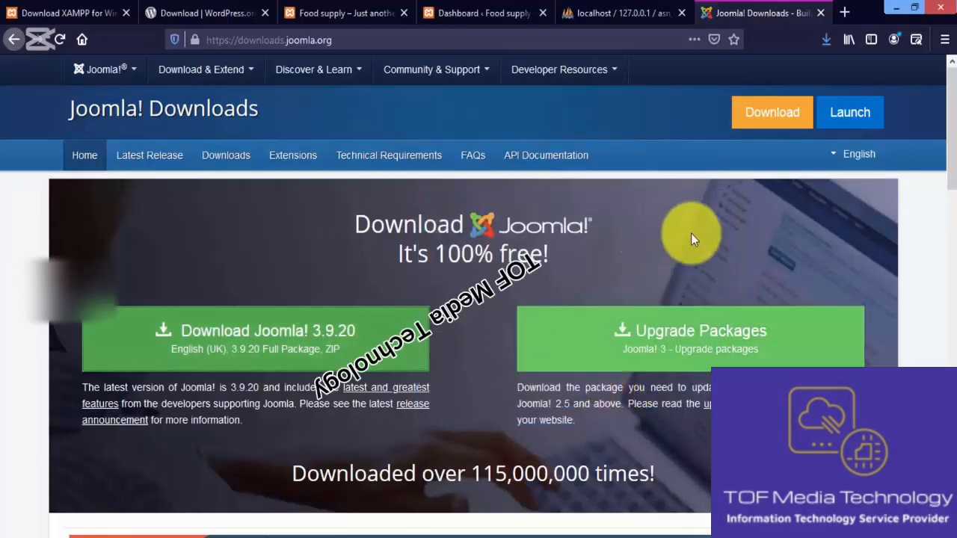
Open the downloaded Joomla_3.9.20-Stable-Full_Package.zip from its folder and extract it with WinRAR into the Downloads folder
click(821, 49)
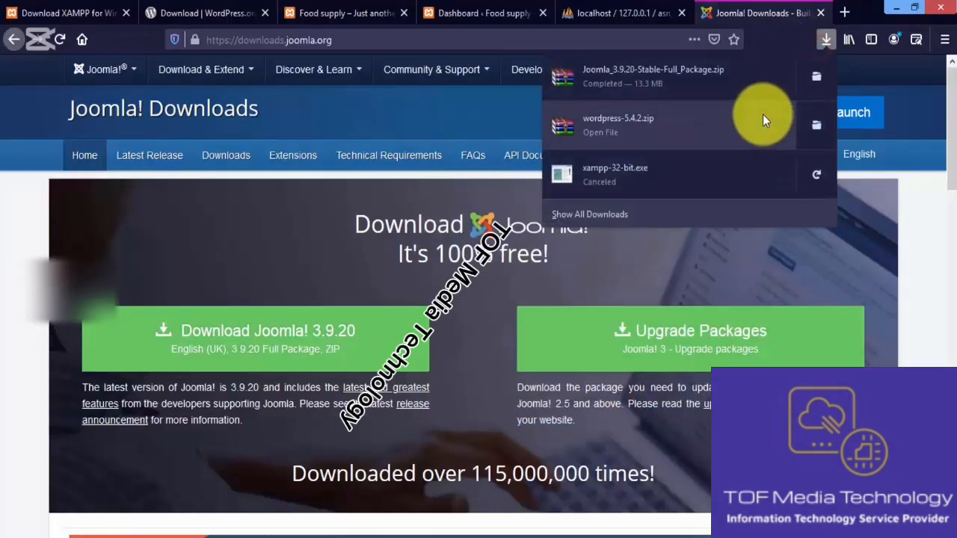
click(813, 84)
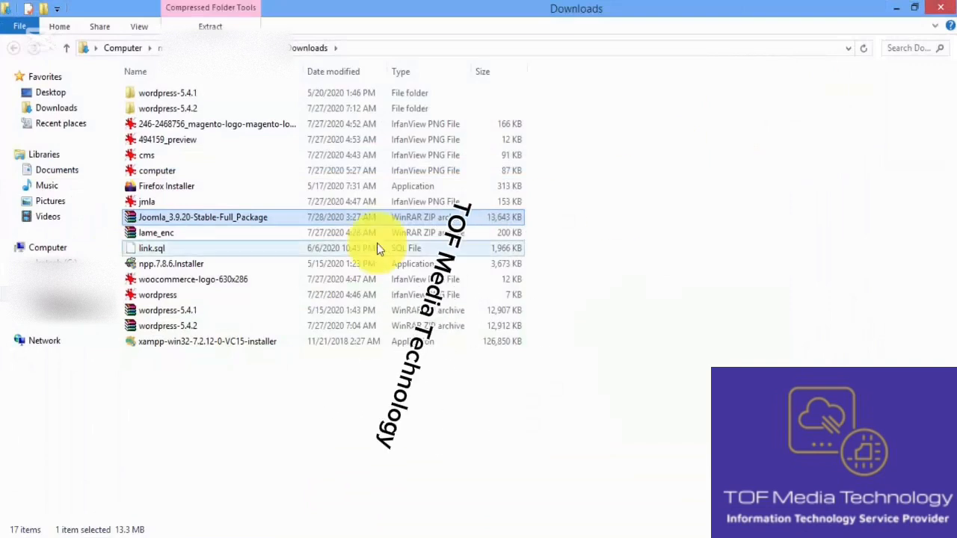
double_click(199, 217)
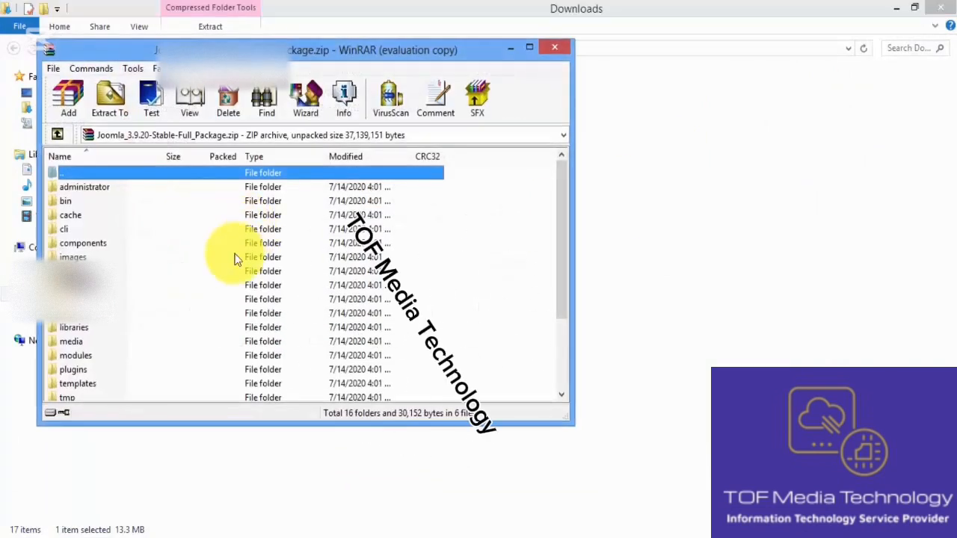
click(108, 98)
click(329, 391)
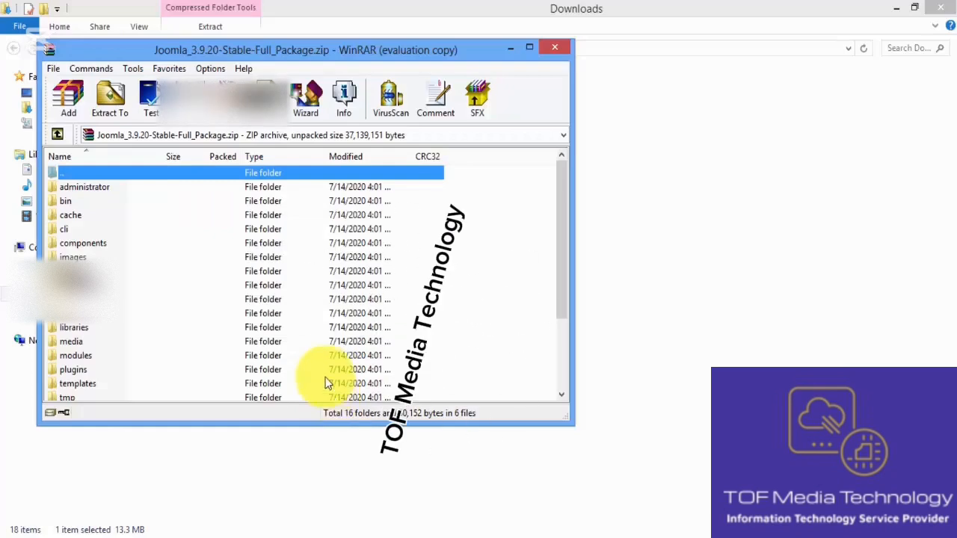
click(566, 49)
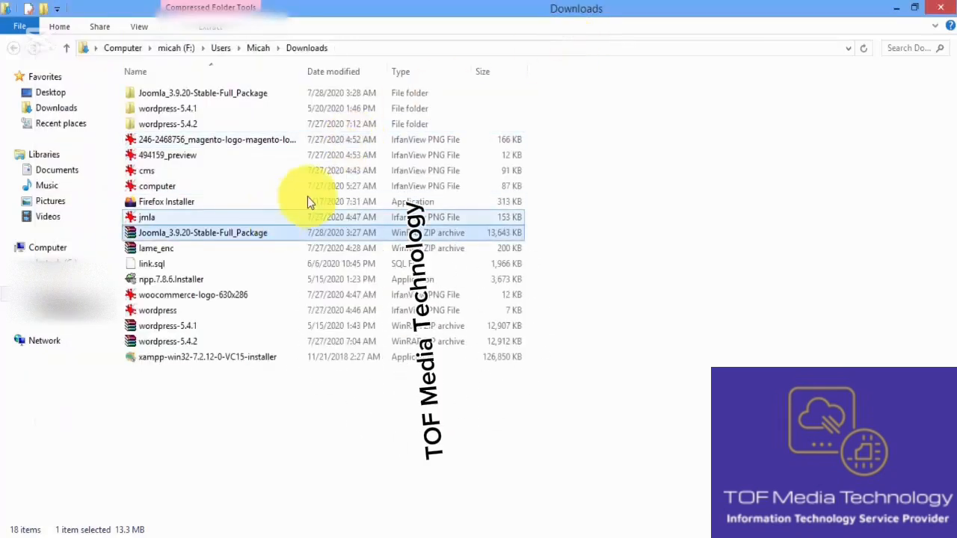
Copy the extracted Joomla_3.9.20-Stable-Full_Package folder and open the htdocs folder inside xampp on drive F:
click(244, 95)
right_click(243, 95)
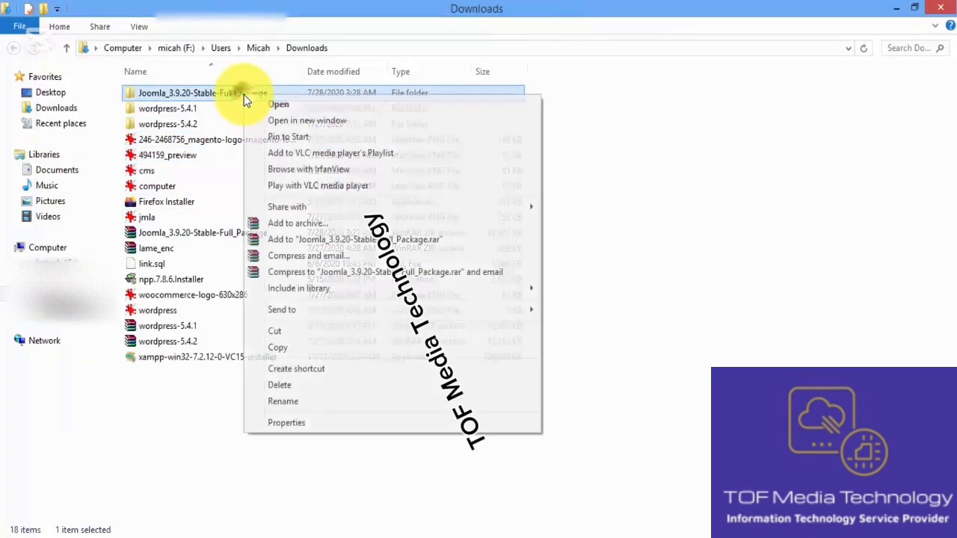
click(332, 348)
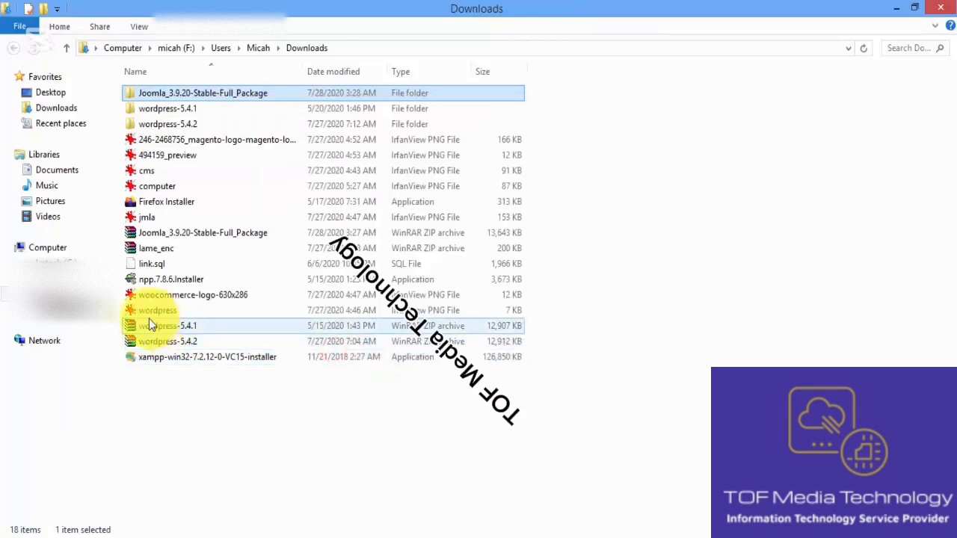
click(71, 295)
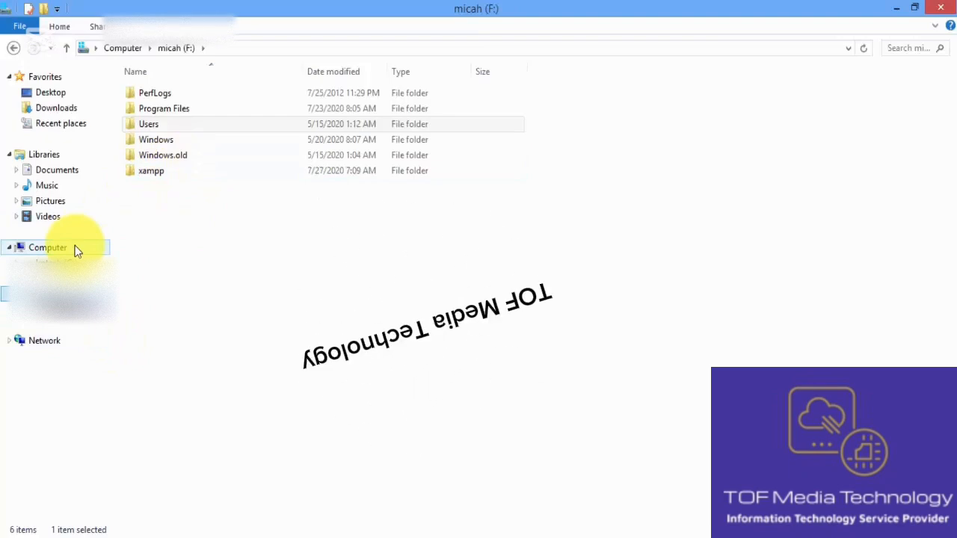
double_click(160, 172)
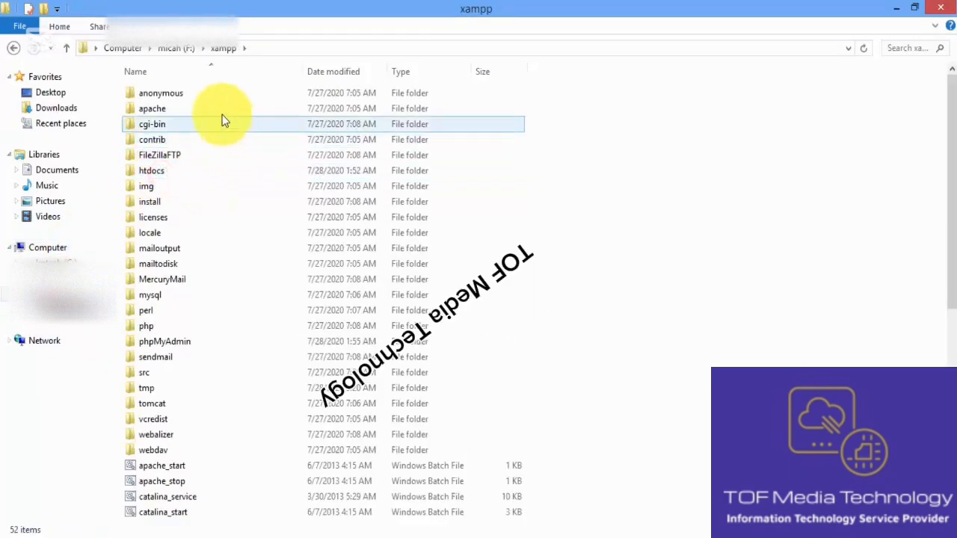
double_click(221, 176)
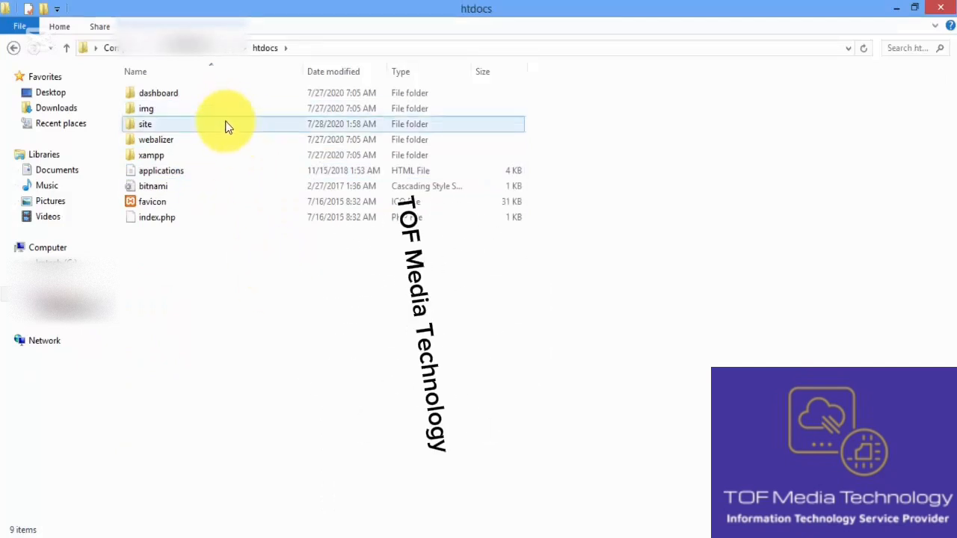
Create a new folder named joomla in htdocs
right_click(229, 290)
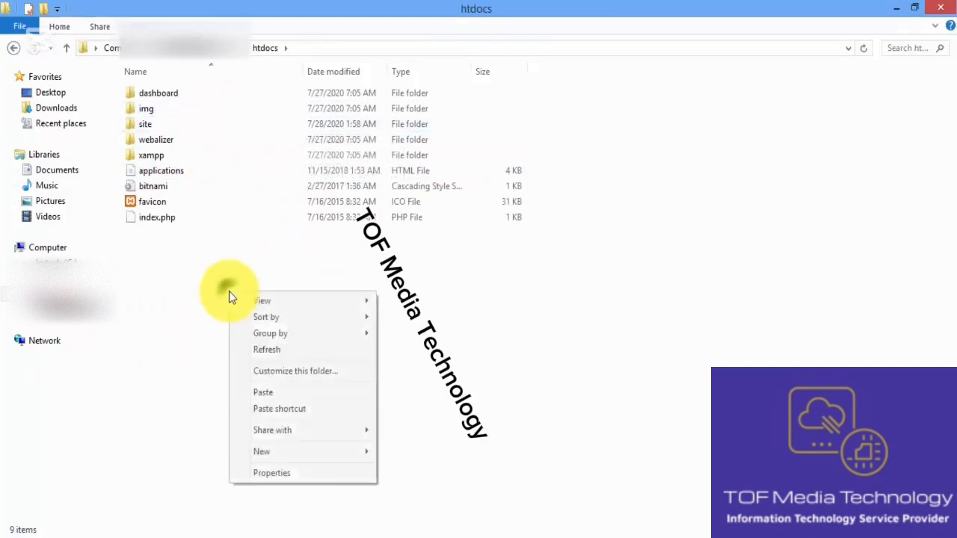
mouse_move(364, 450)
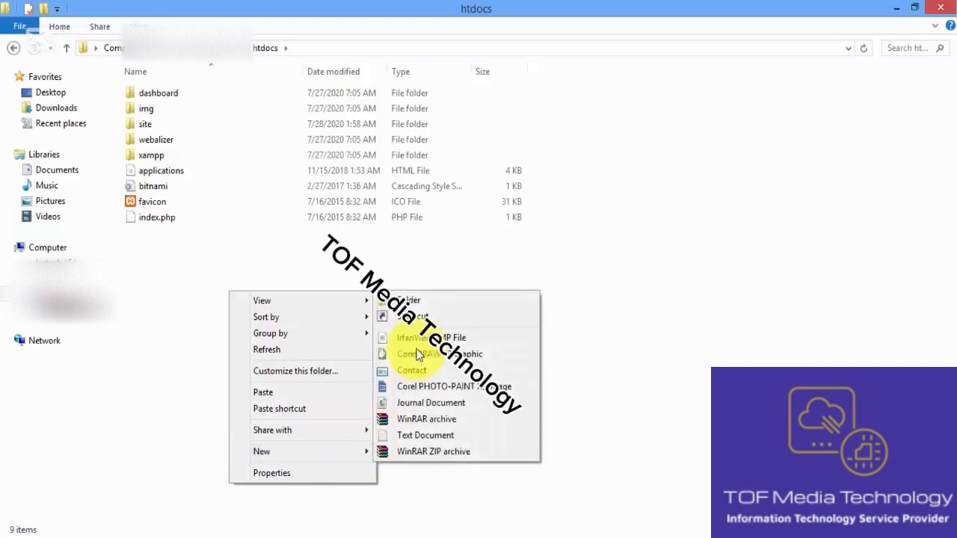
click(429, 303)
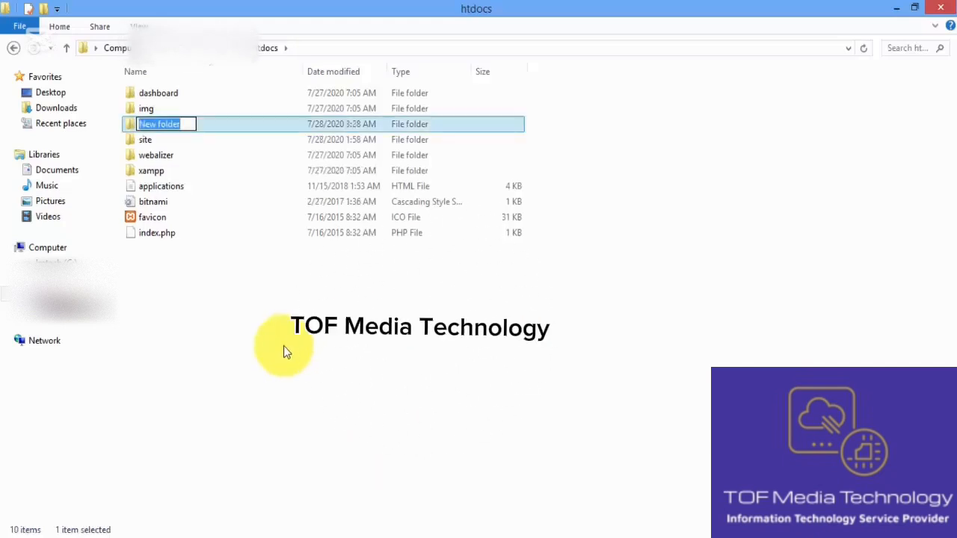
text(joomla)
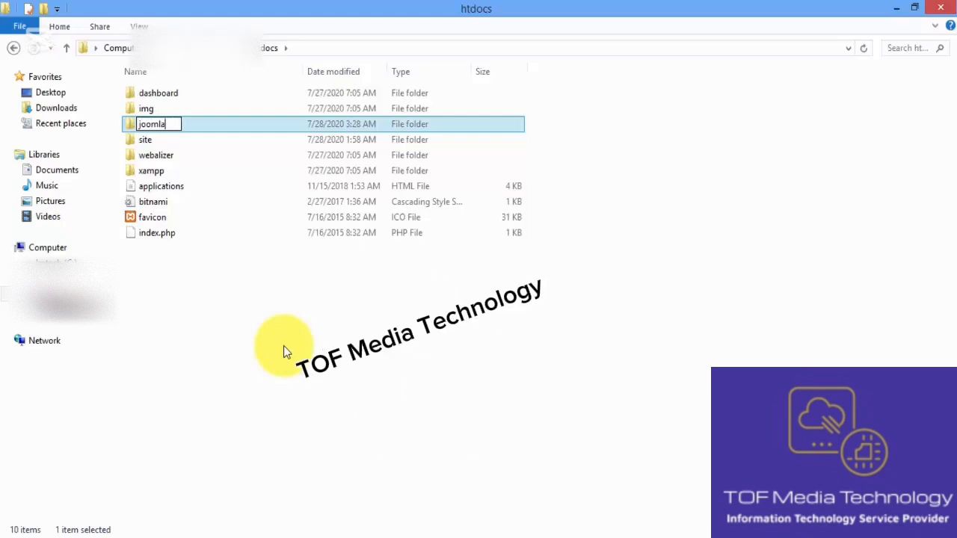
click(258, 338)
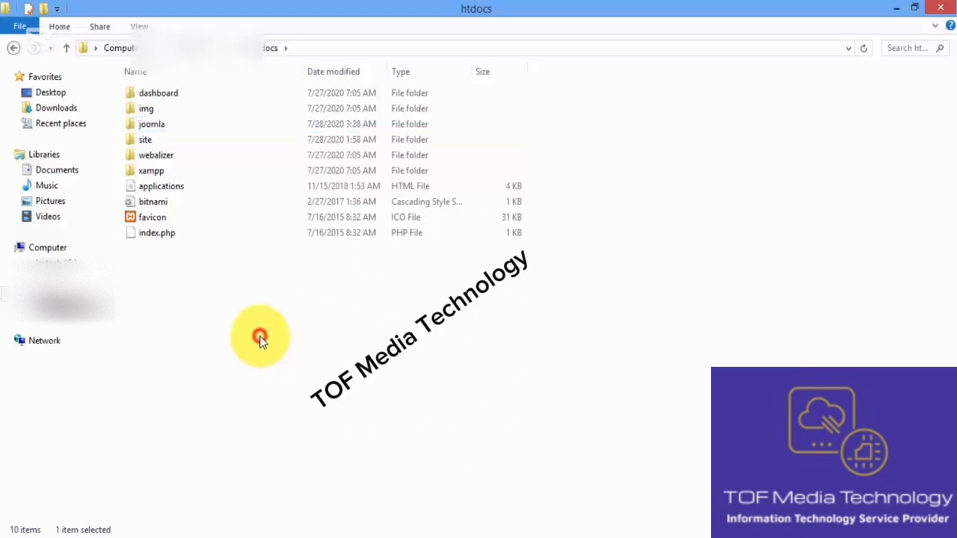
Paste the copied package folder into the joomla folder and copy all of its contents directly into joomla
double_click(202, 125)
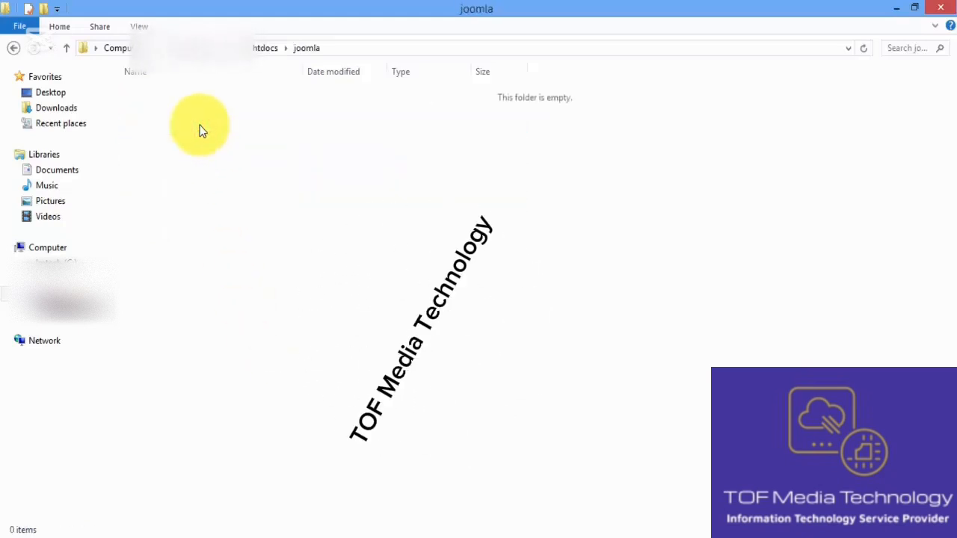
key(ctrl+v)
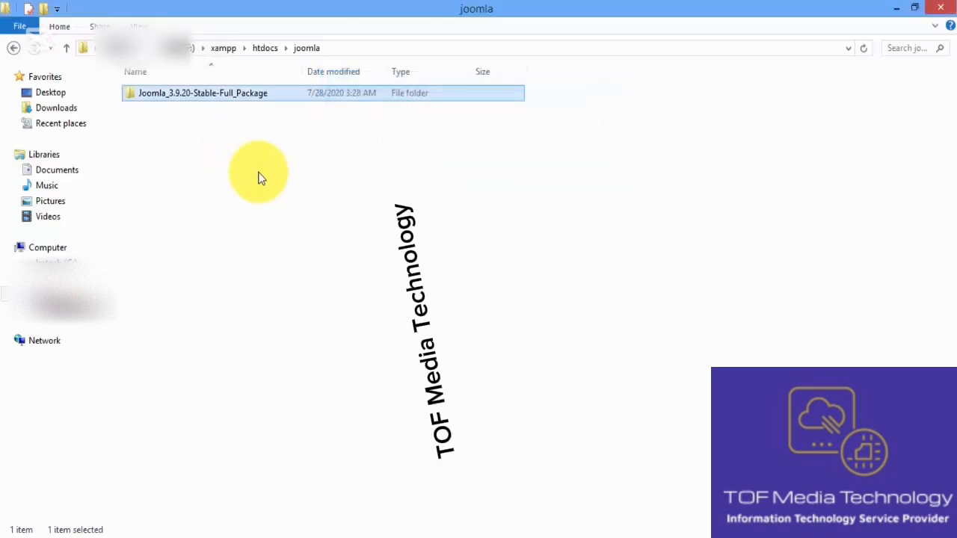
double_click(203, 94)
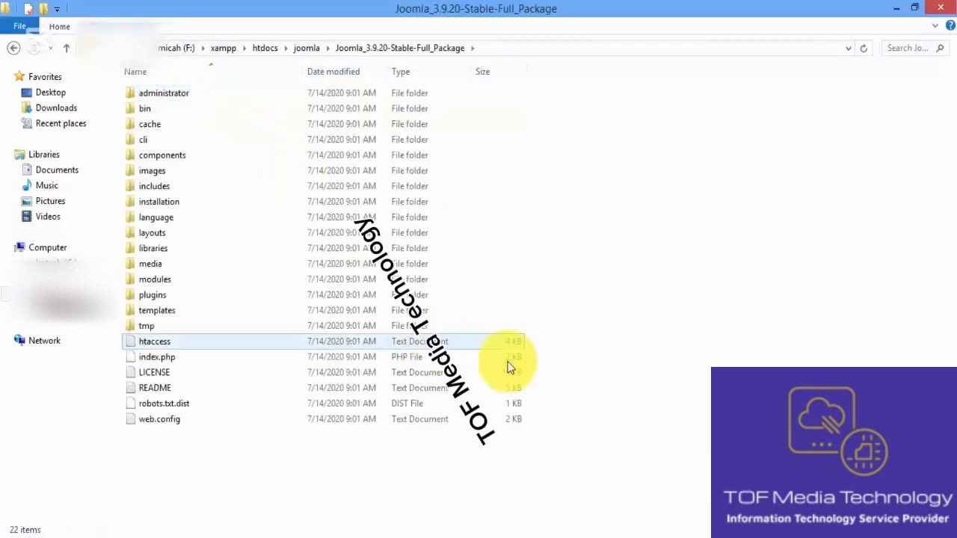
drag(602, 447, 219, 90)
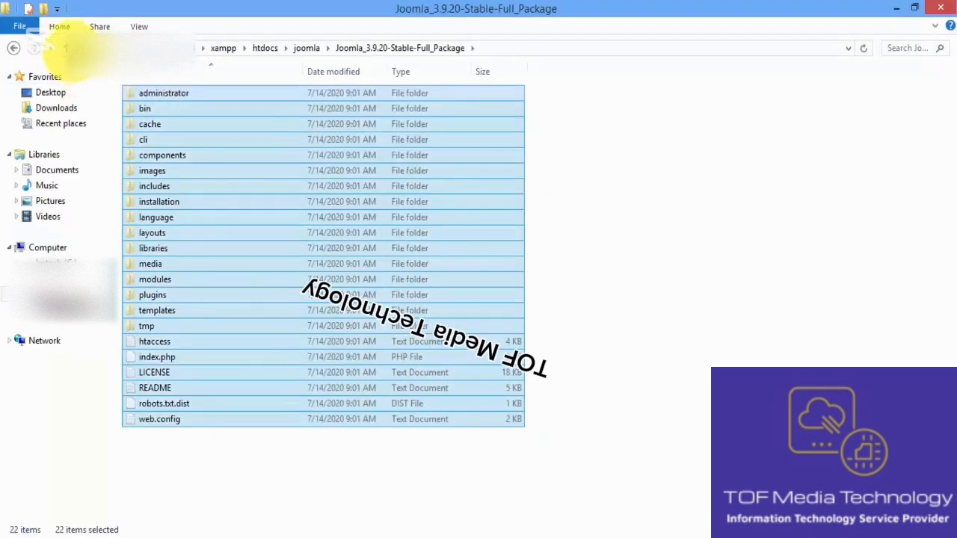
click(71, 50)
click(234, 168)
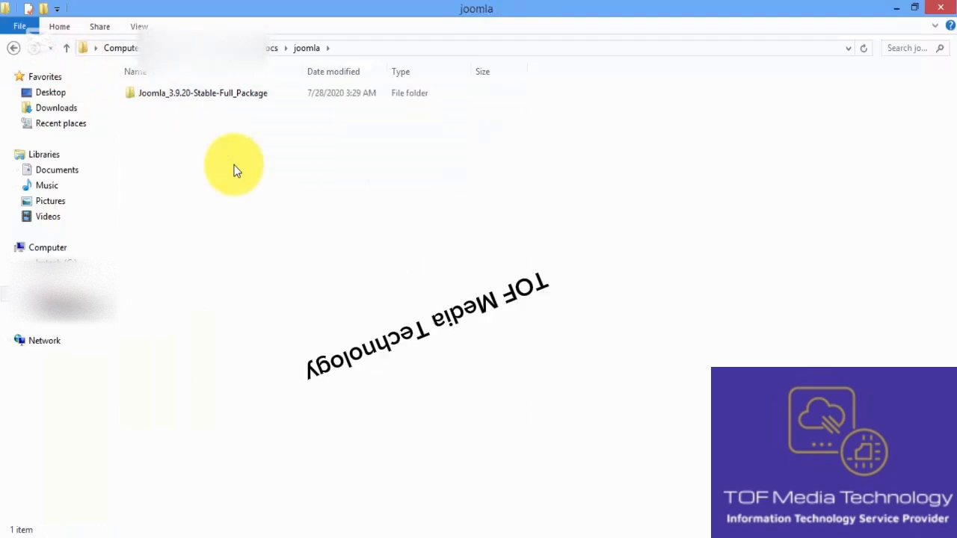
key(ctrl+v)
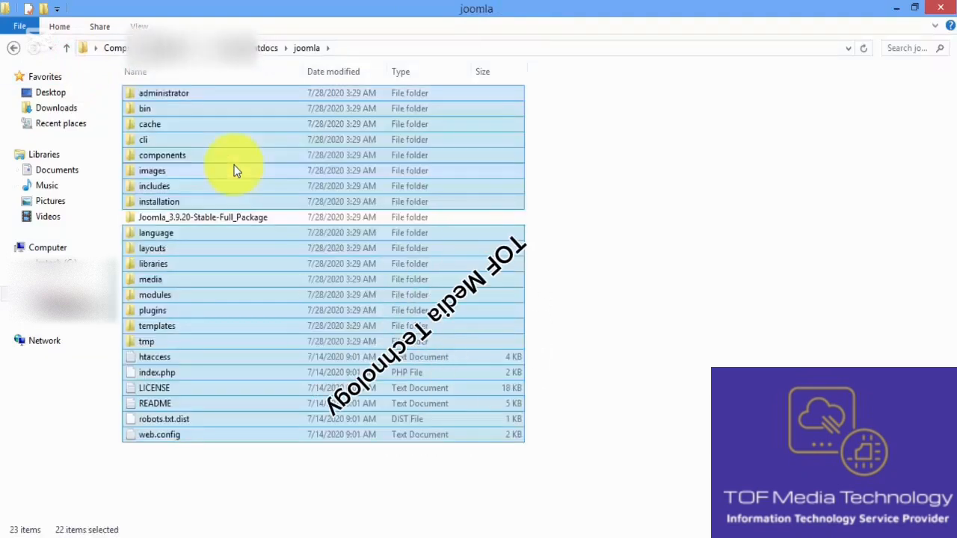
Delete the Joomla_3.9.20-Stable-Full_Package subfolder from the joomla folder
click(214, 217)
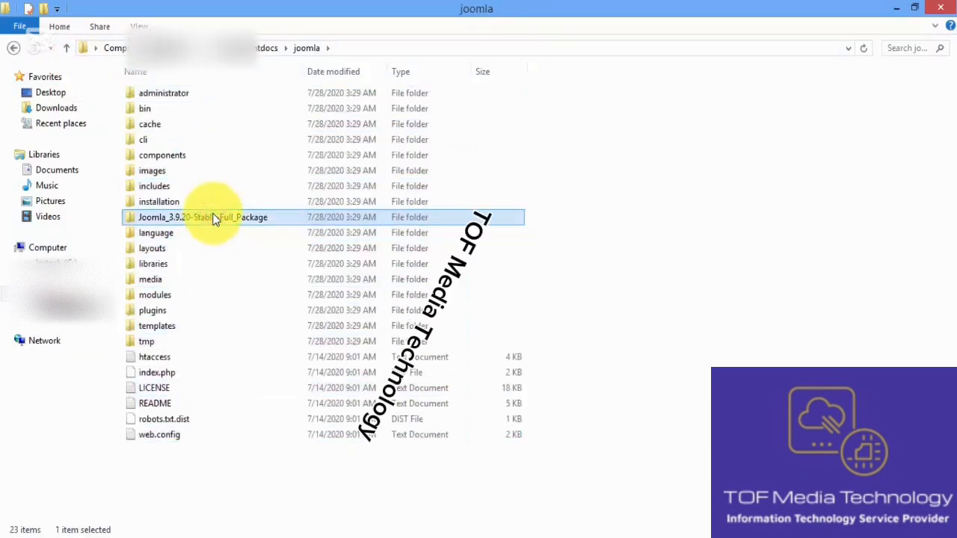
key(Delete)
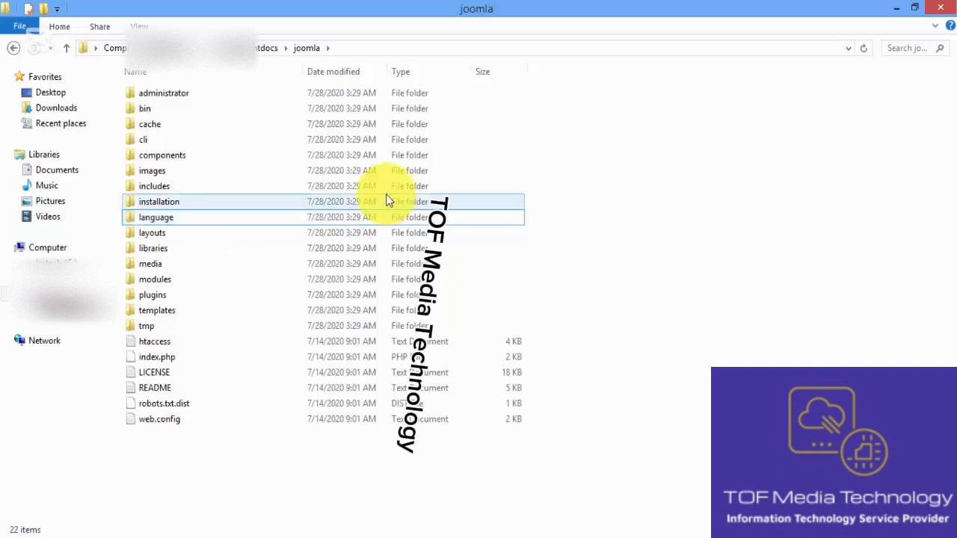
click(528, 158)
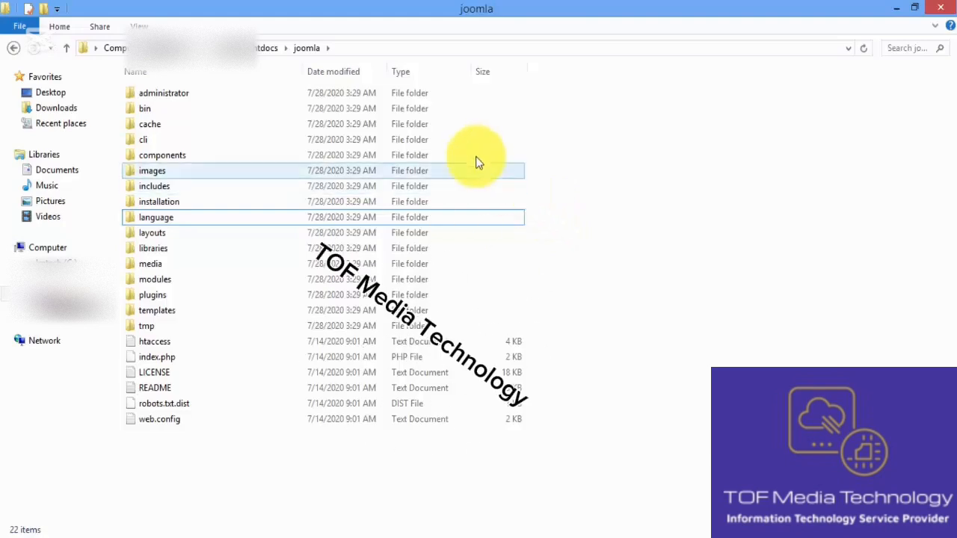
Try to go back to the previously viewed folder, and move up one level from the joomla folder
click(13, 49)
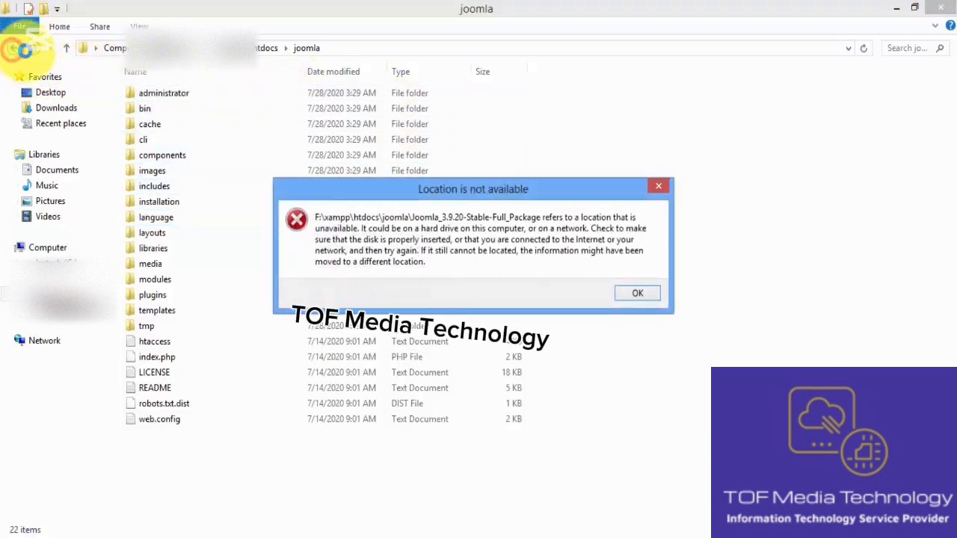
click(637, 295)
click(67, 50)
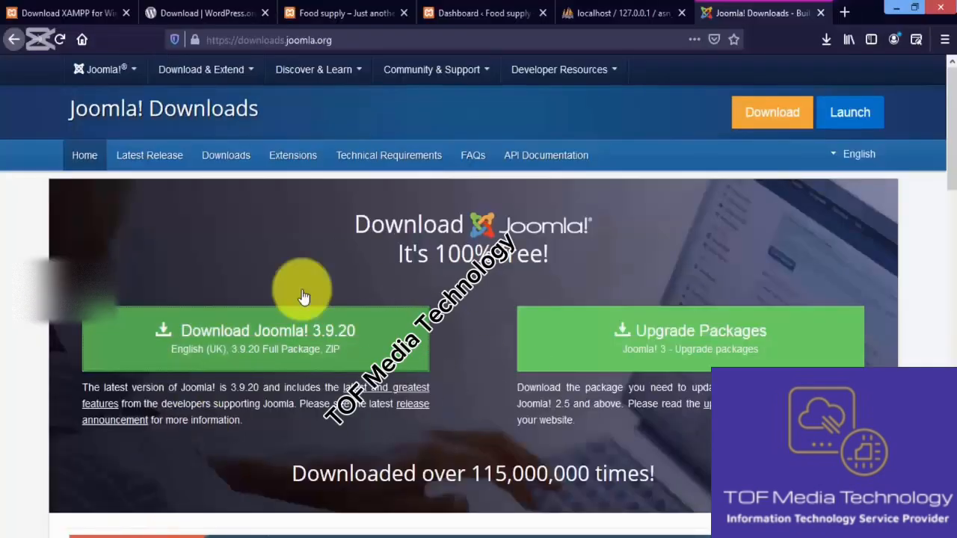
Open localhost/joomla in the browser to start the Joomla! web installer
click(635, 44)
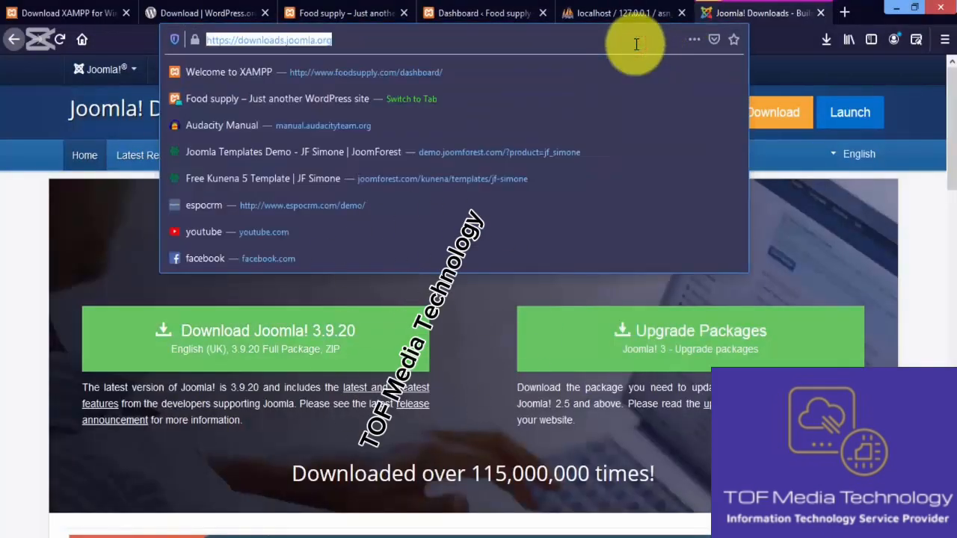
text(localhost)
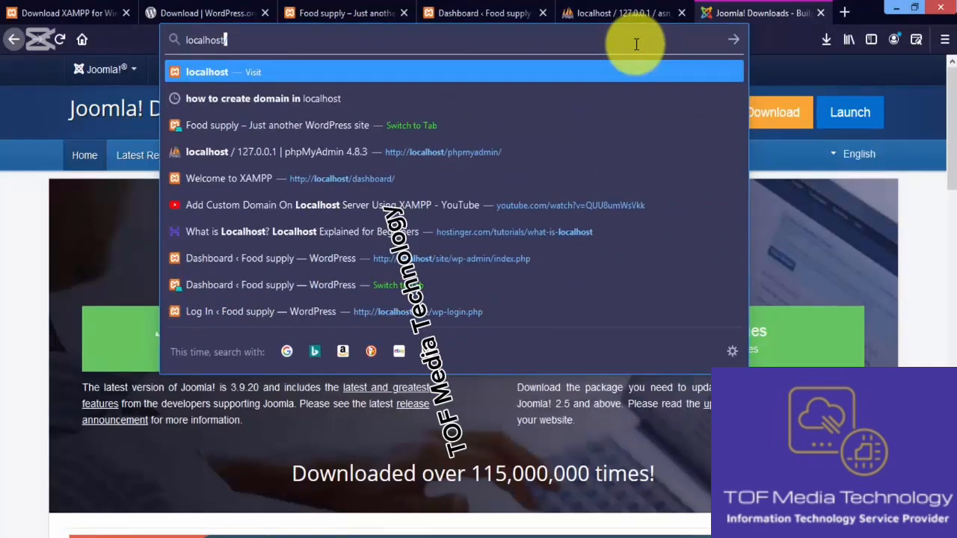
text(/)
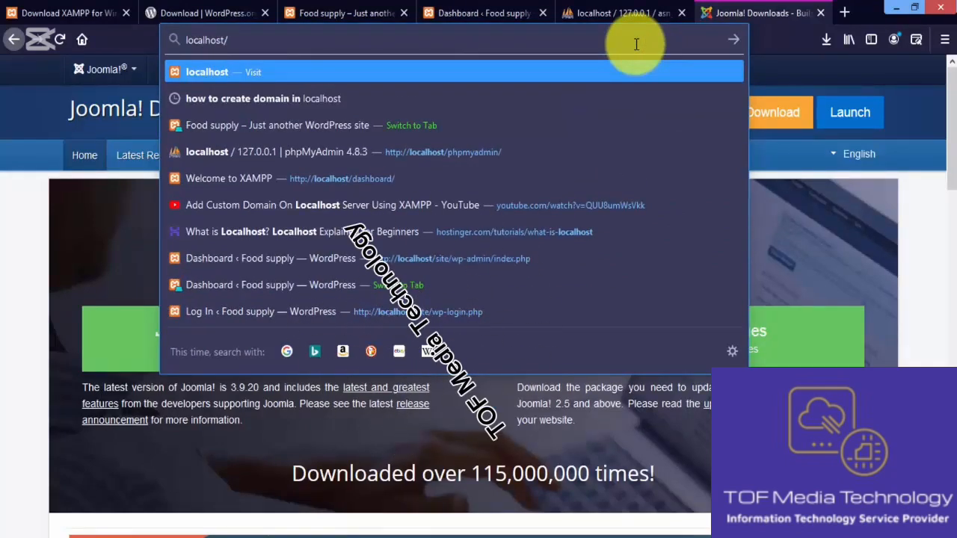
text(j)
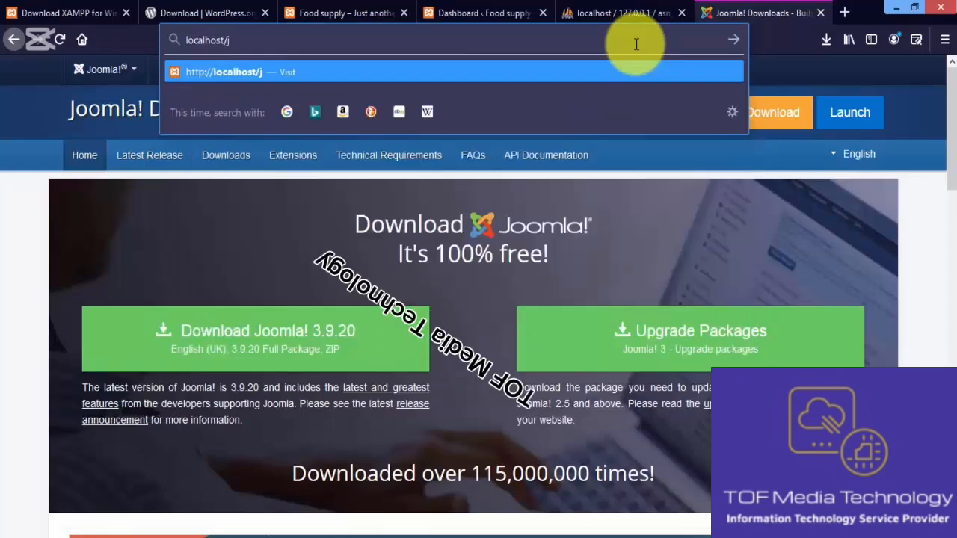
text(oomlka)
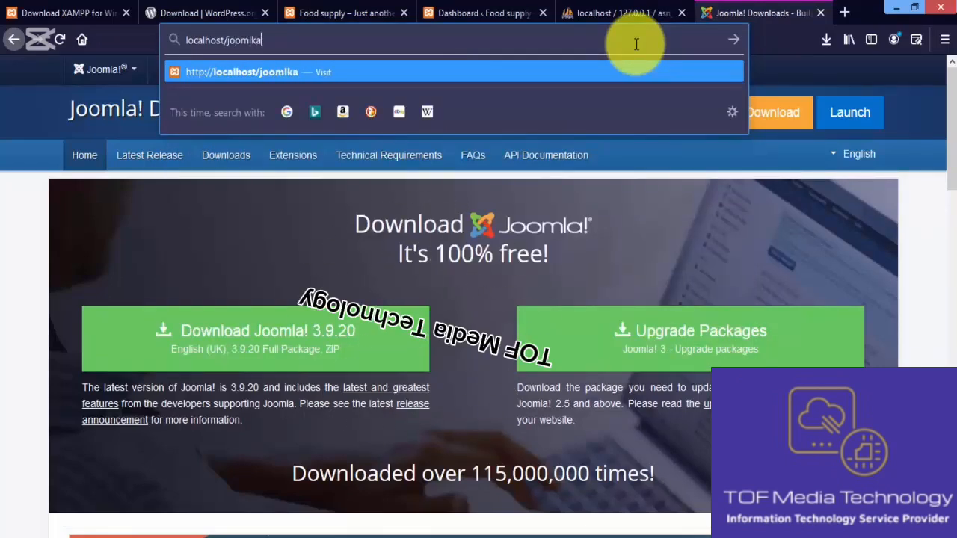
key(BackSpace)
key(BackSpace)
key(BackSpace)
text(la)
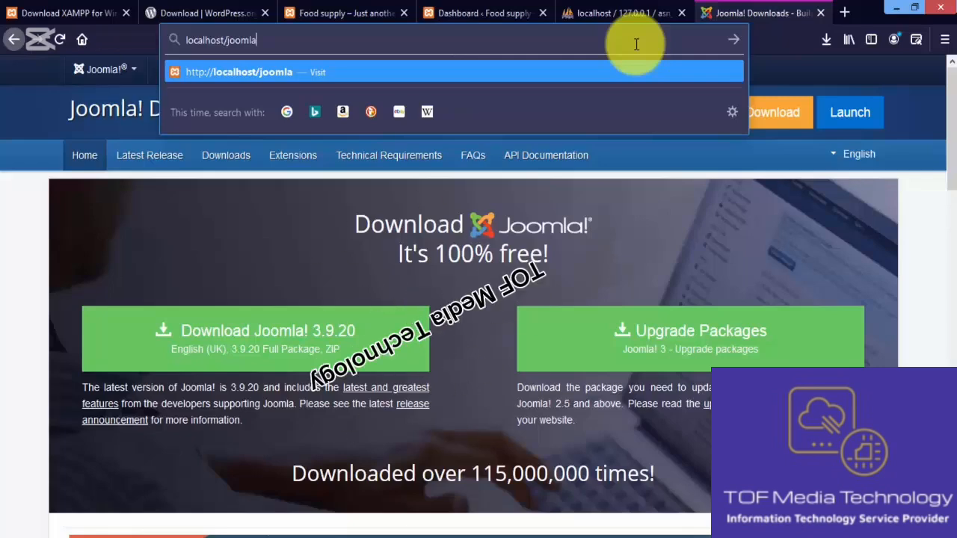
key(Return)
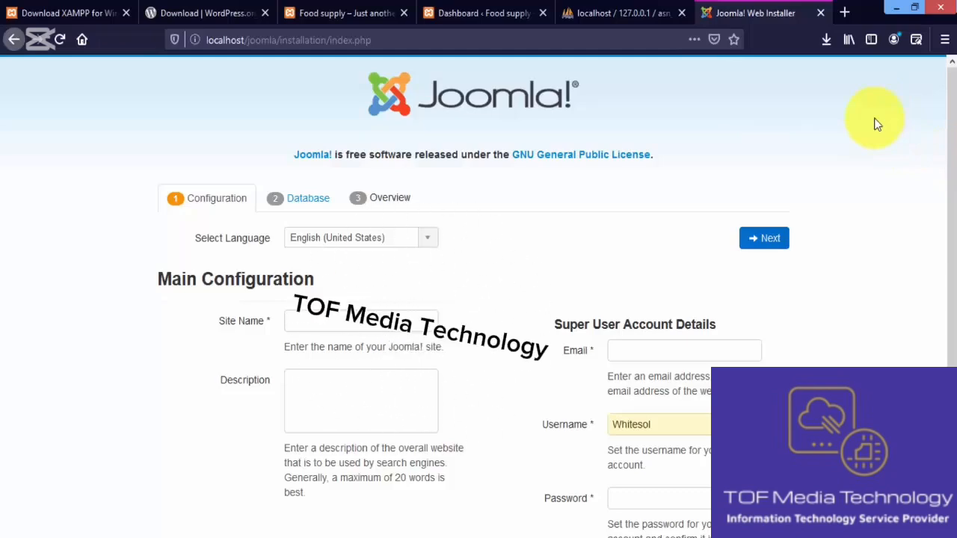
Create a database named Joom_lr in phpMyAdmin with the latin1_swedish_ci collation
click(843, 17)
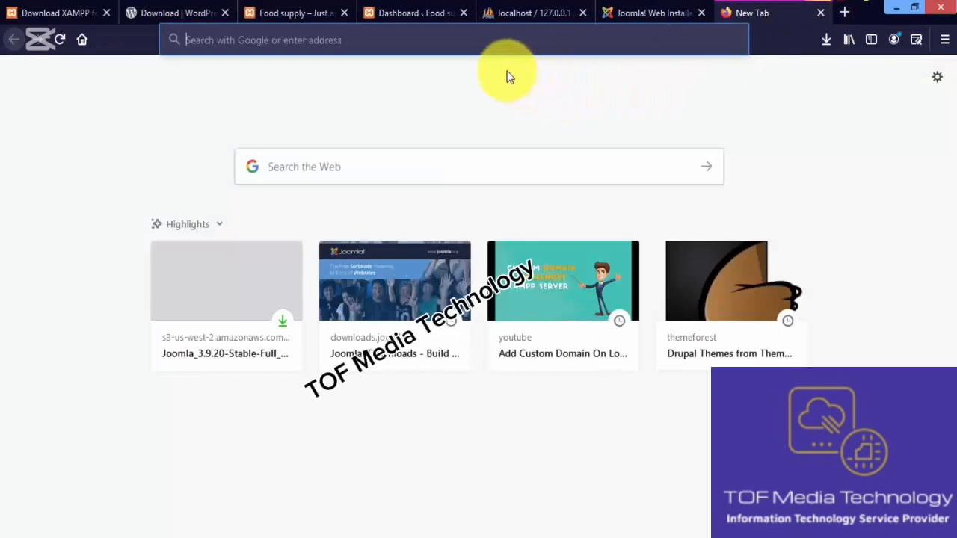
click(523, 17)
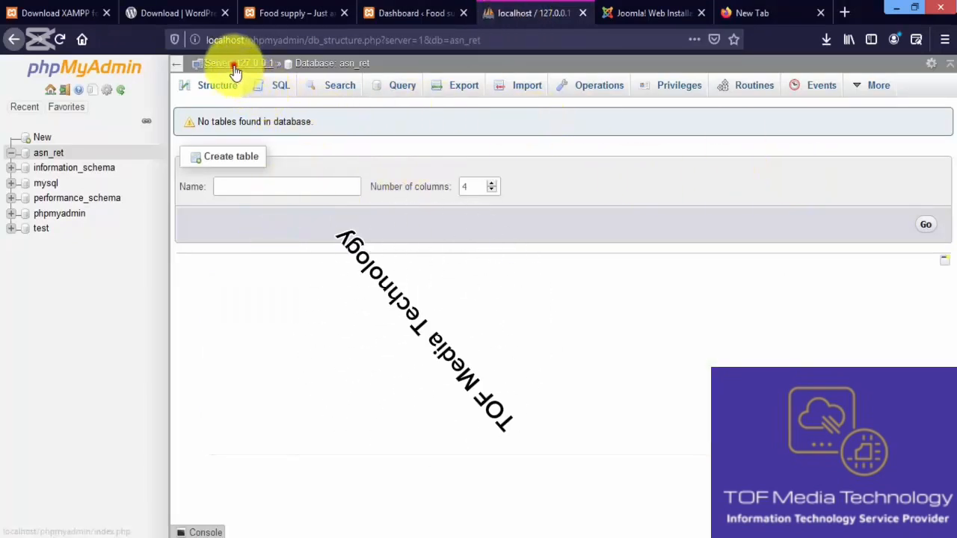
click(234, 65)
click(227, 84)
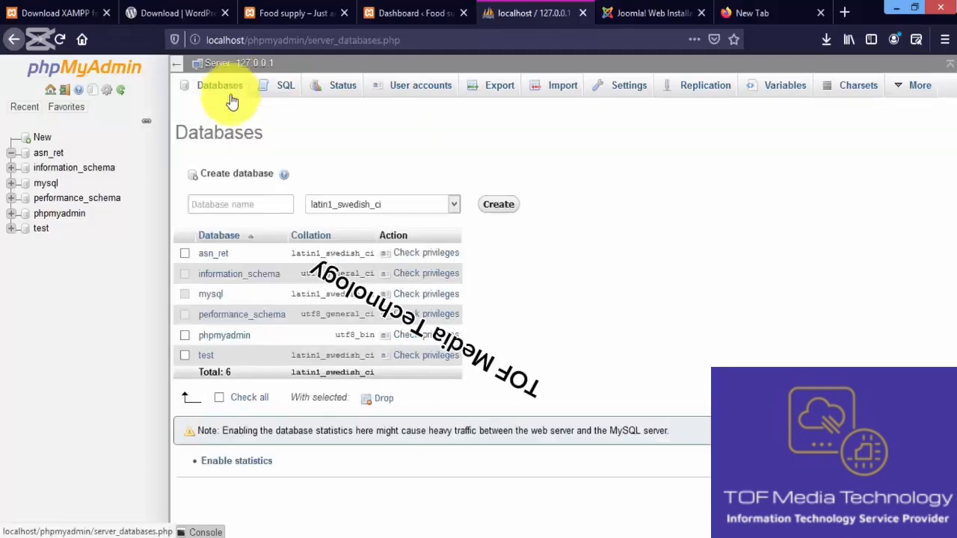
click(249, 207)
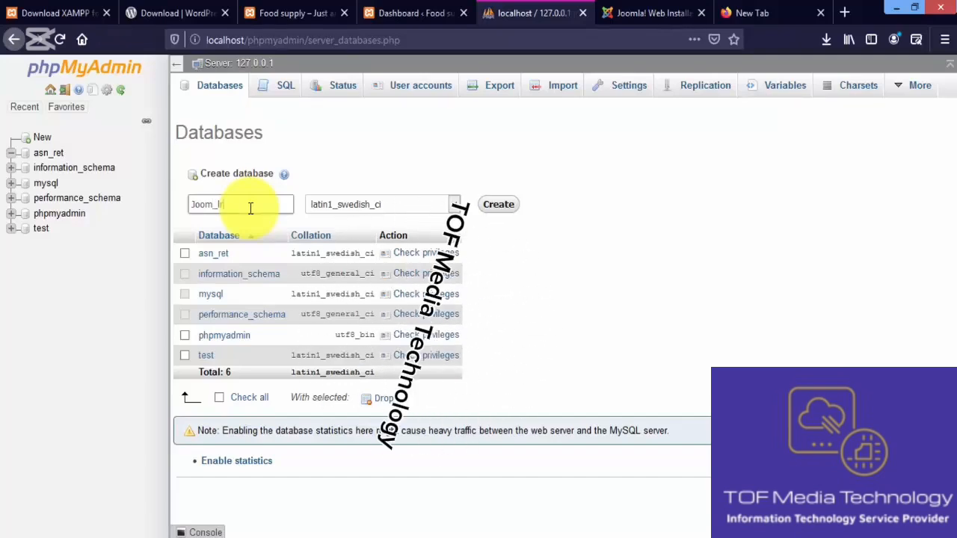
drag(242, 206, 192, 205)
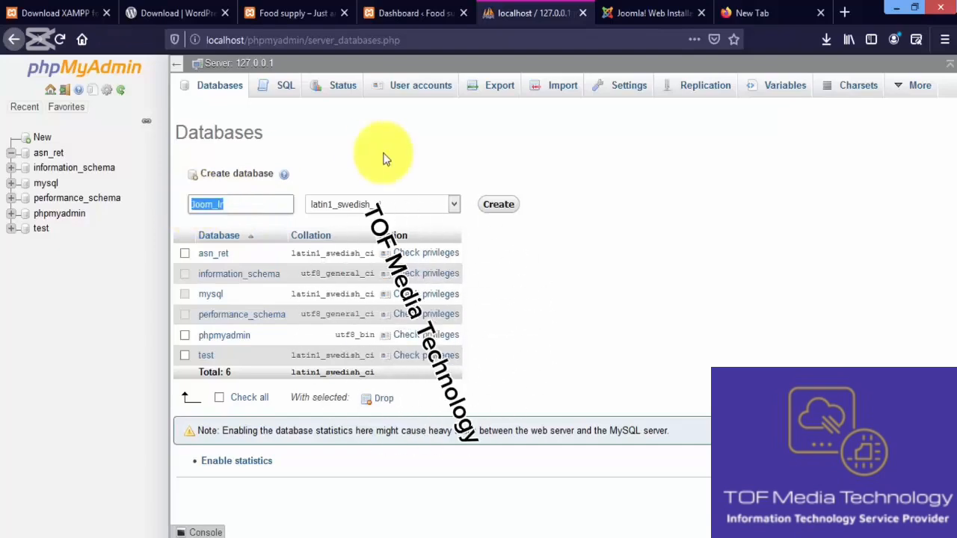
click(490, 208)
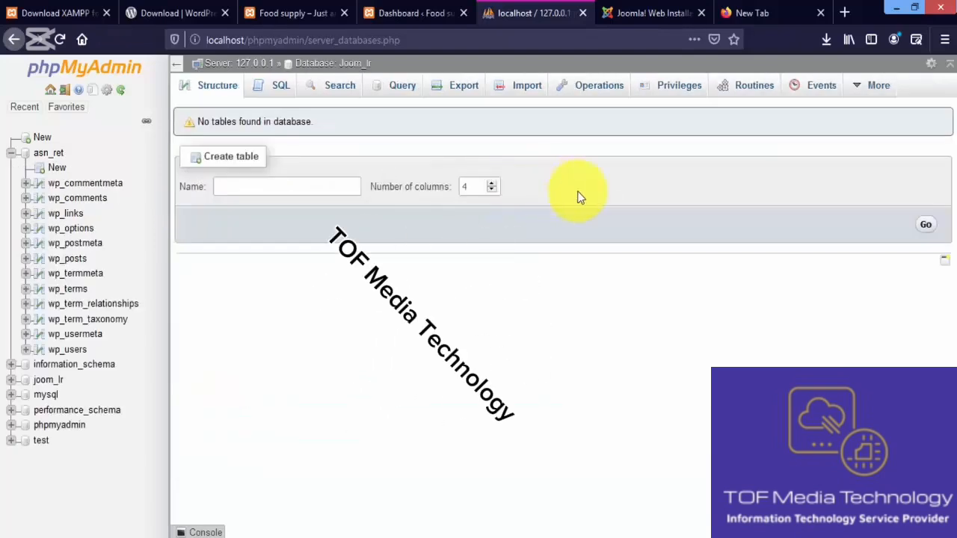
In the Joomla! installer, set the site name to Construction Company and the description to "We are a construction company in Dubai,"
click(649, 13)
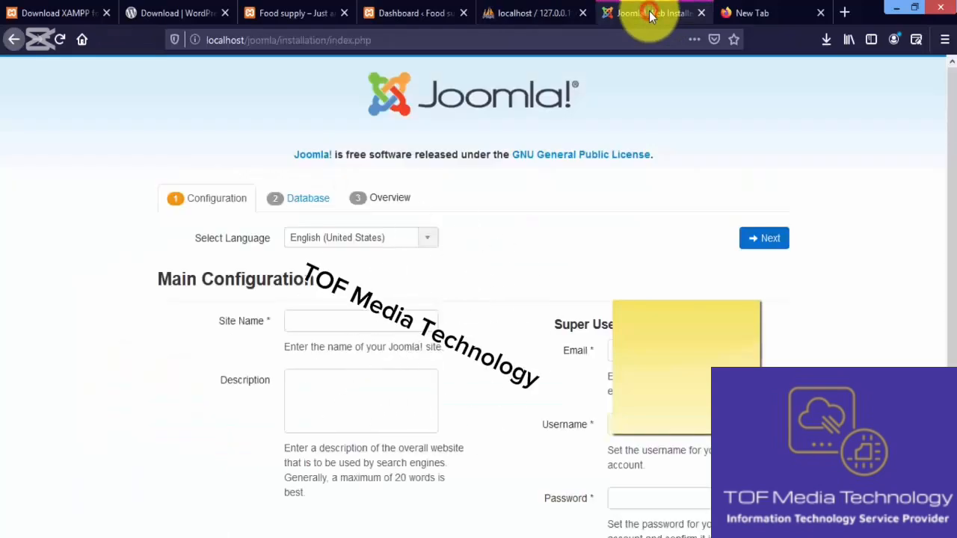
drag(954, 156, 954, 228)
click(405, 224)
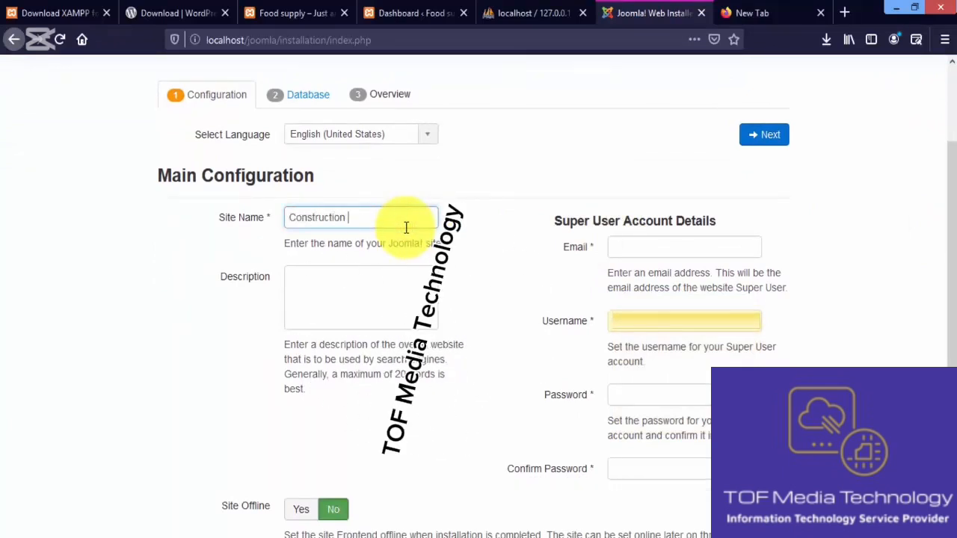
click(328, 314)
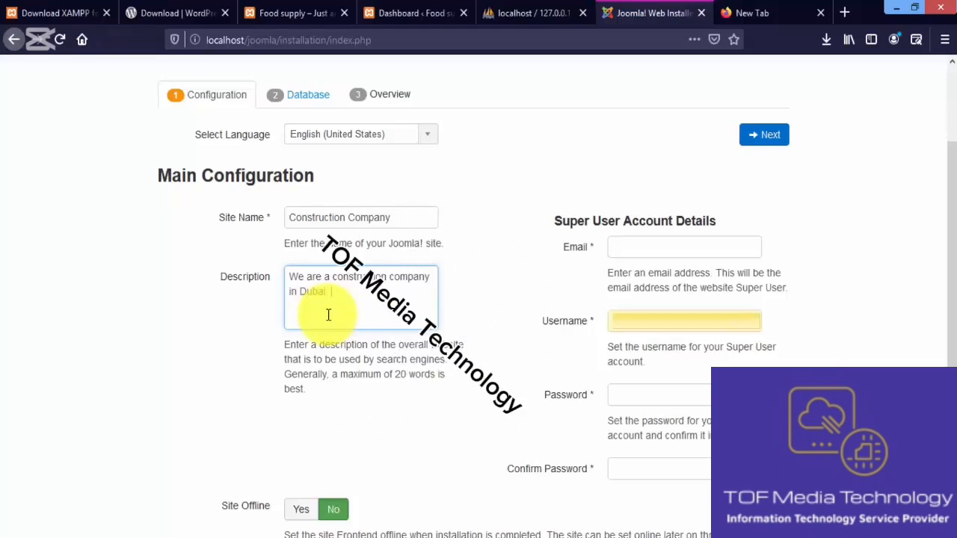
click(648, 246)
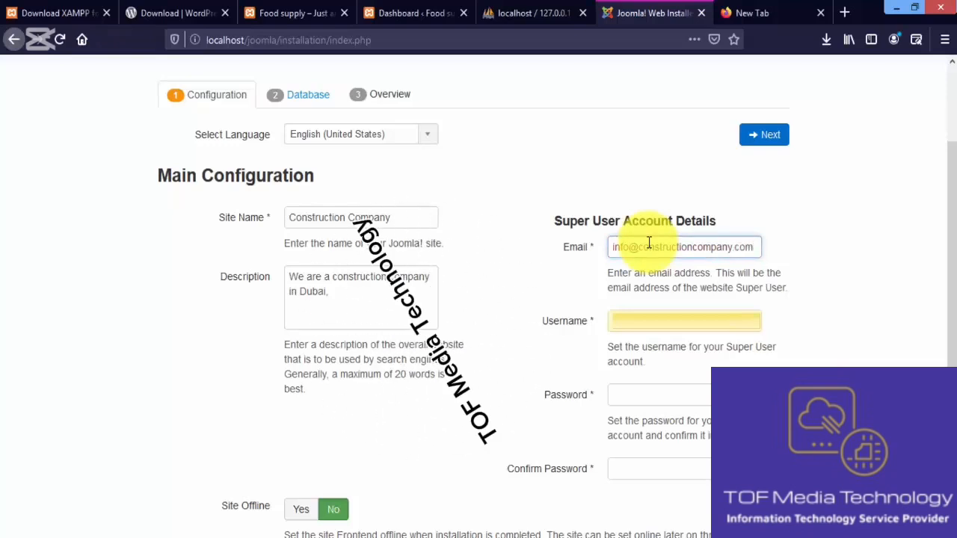
click(671, 320)
text(any.com)
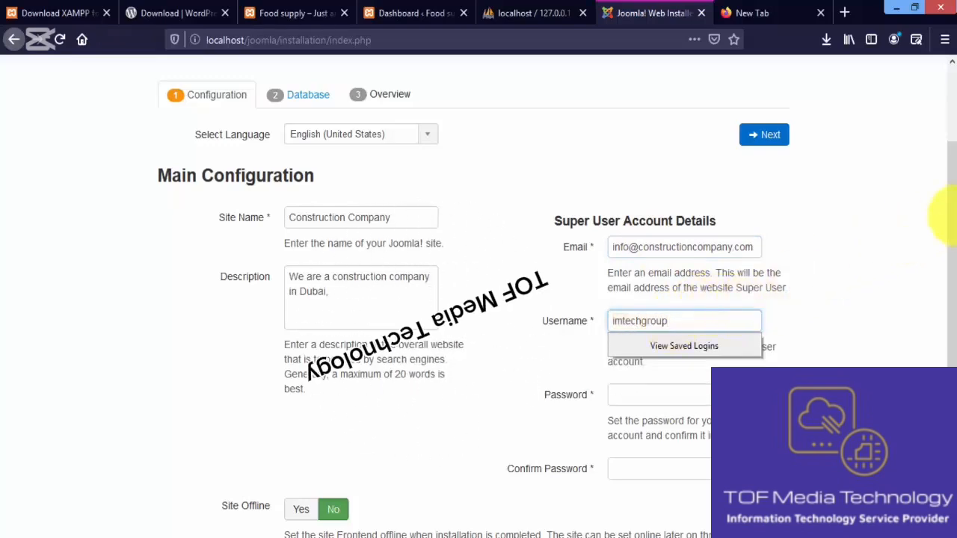
Enter and confirm the Super User account password, and proceed to the database configuration with Site Offline left at No
drag(953, 214, 952, 277)
click(728, 305)
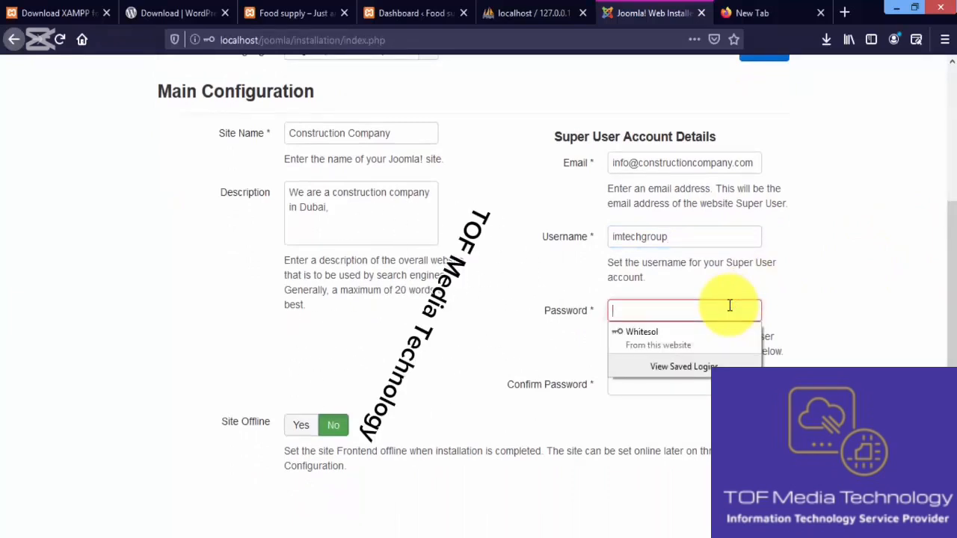
text(a)
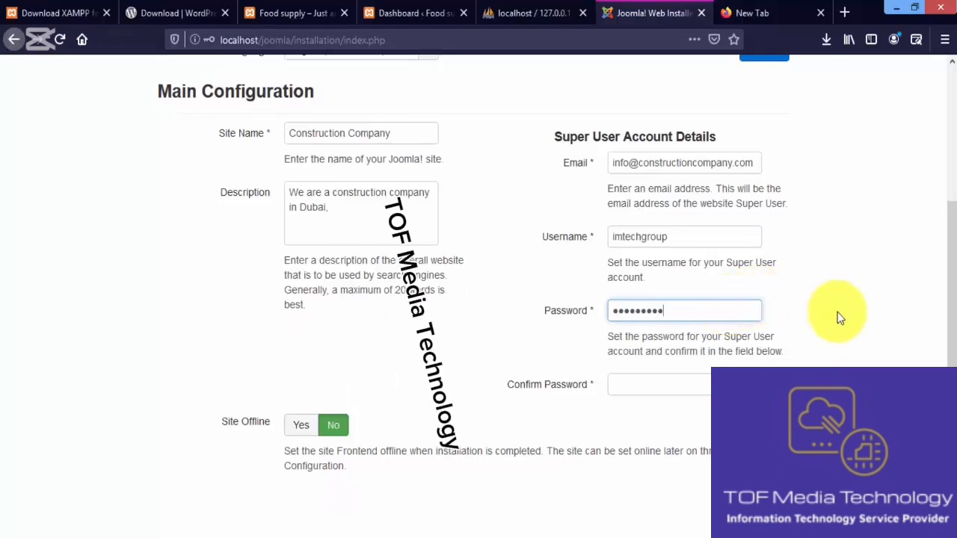
click(702, 384)
text(a)
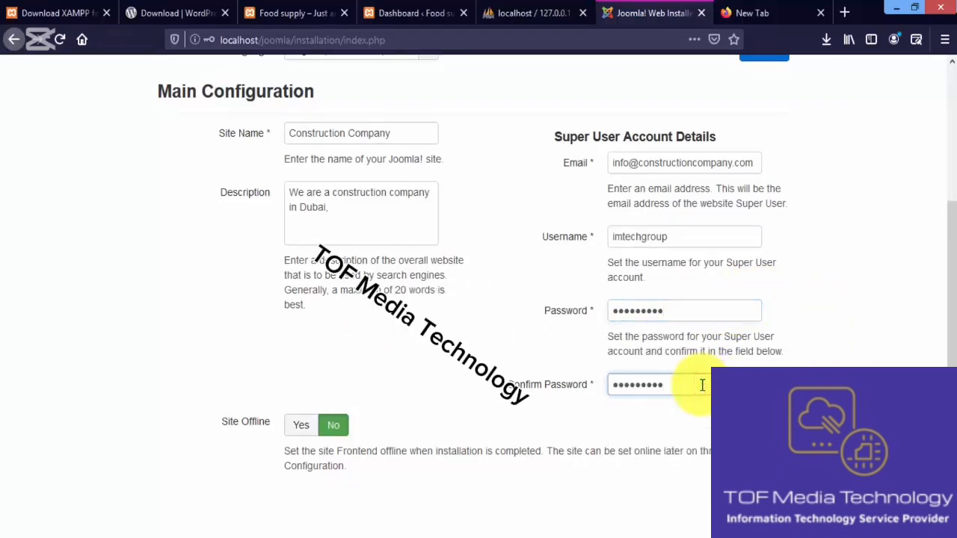
scroll(946, 348, down, 1)
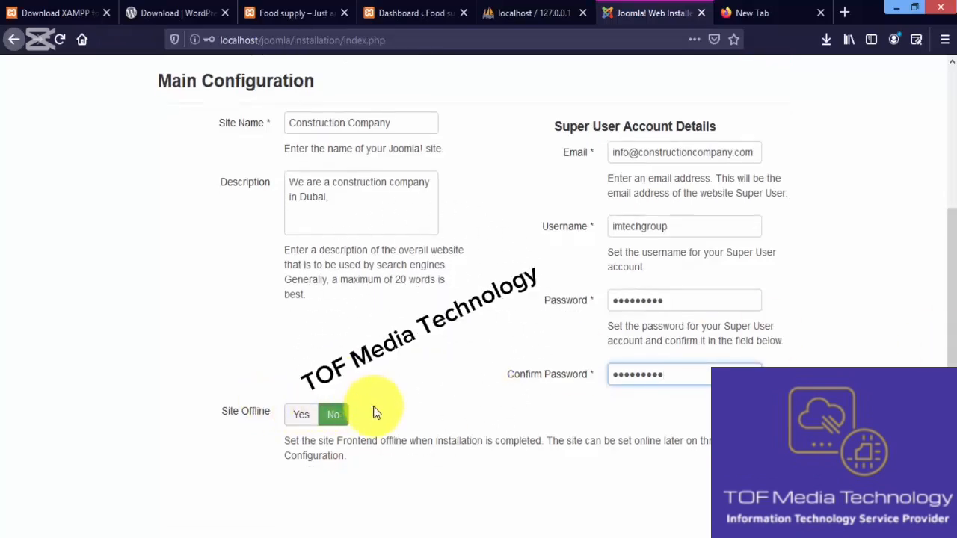
scroll(944, 299, up, 4)
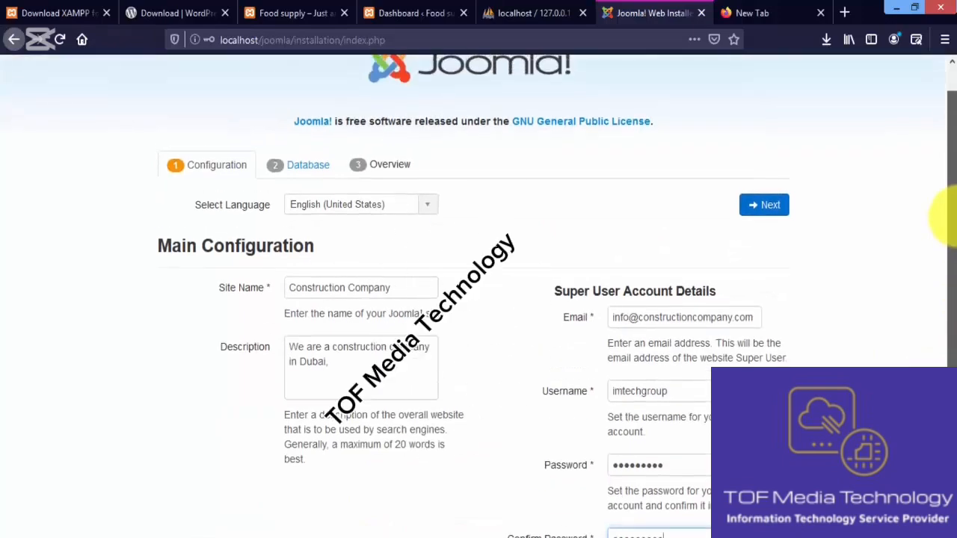
scroll(940, 277, down, 4)
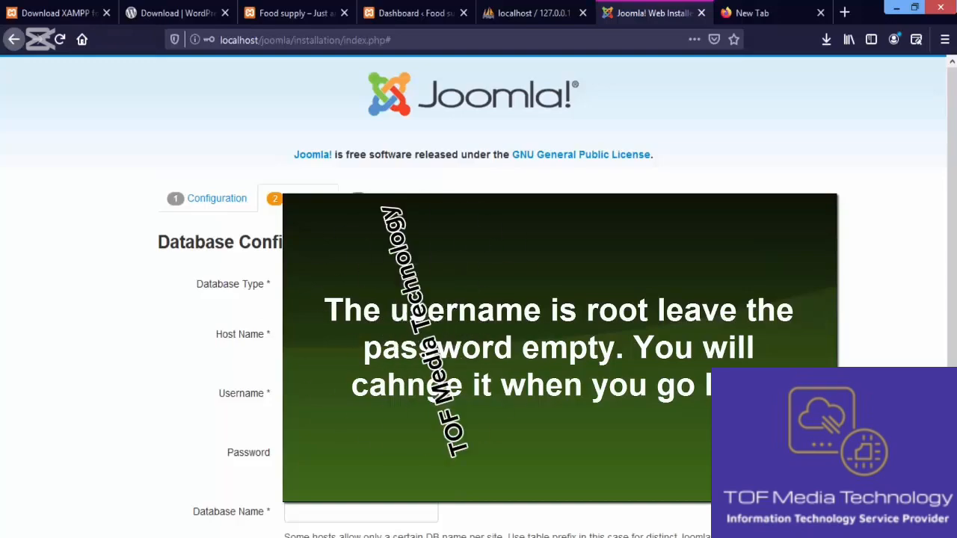
Set the database username to root and the database name to Joom_lr, leave the password empty, and proceed to the overview
scroll(946, 299, down, 3)
scroll(946, 314, down, 1)
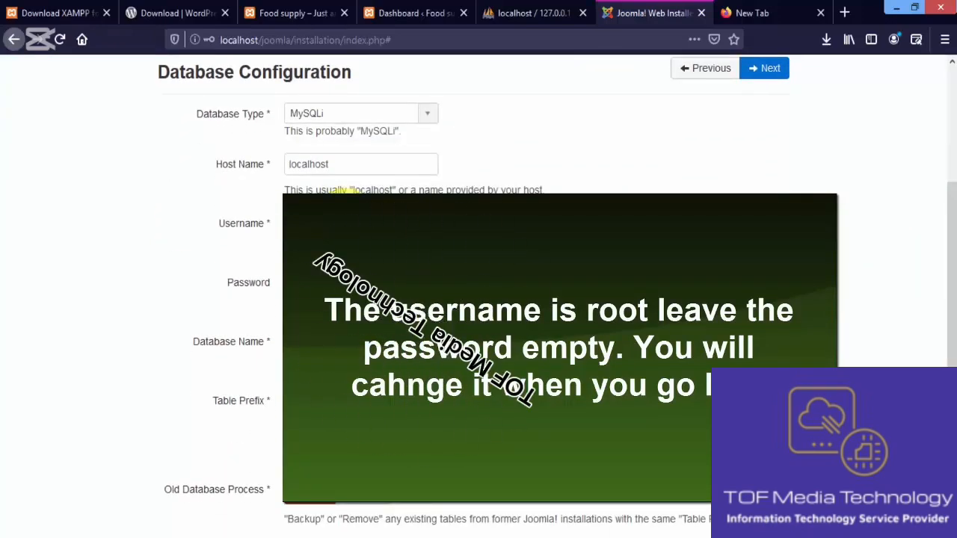
click(345, 219)
text(root)
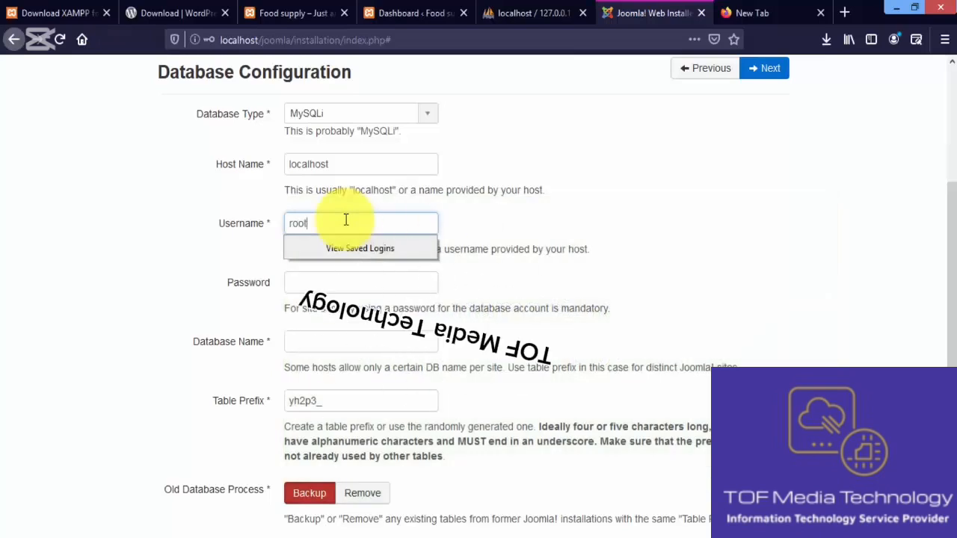
click(466, 286)
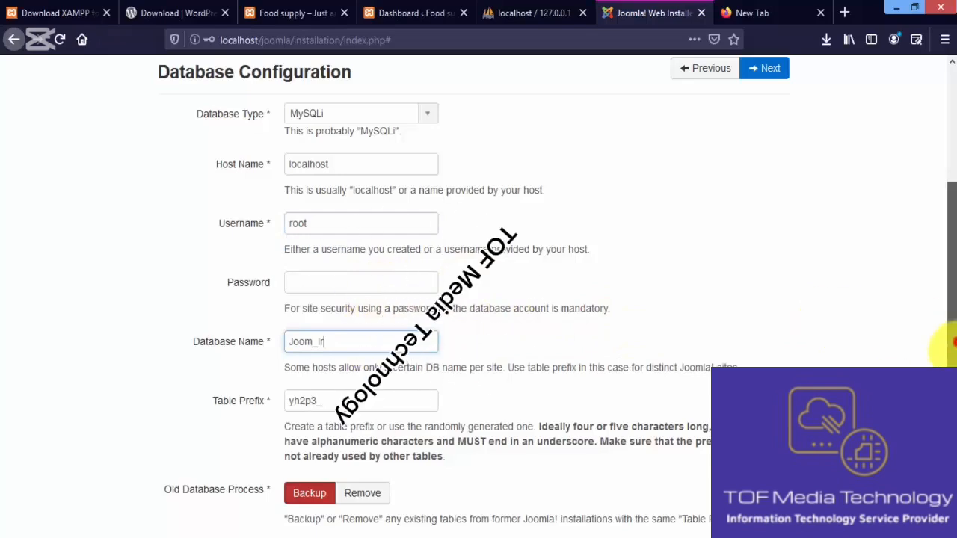
scroll(940, 342, down, 2)
click(764, 496)
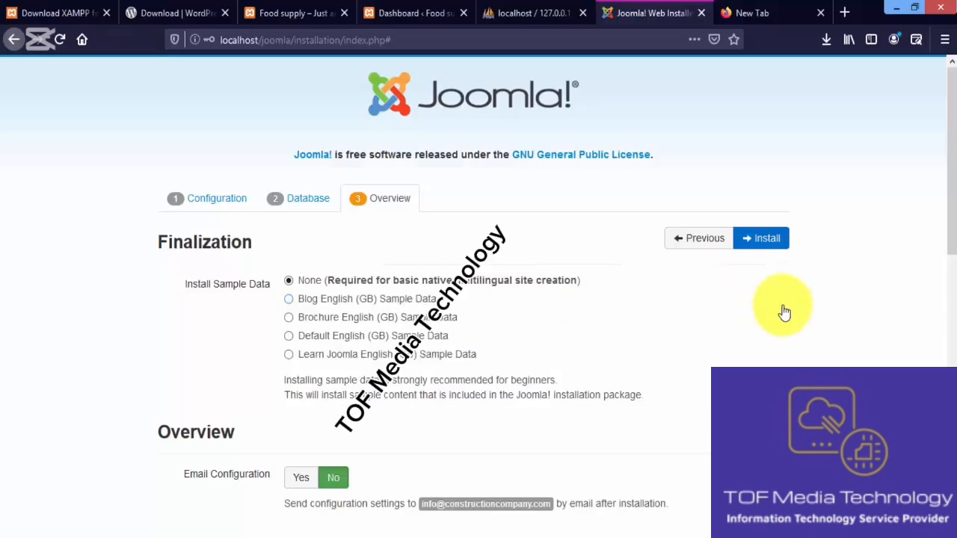
Review the configuration summary and pre-installation check, and install Joomla! with sample data set to None and Email Configuration set to No
drag(952, 235, 950, 303)
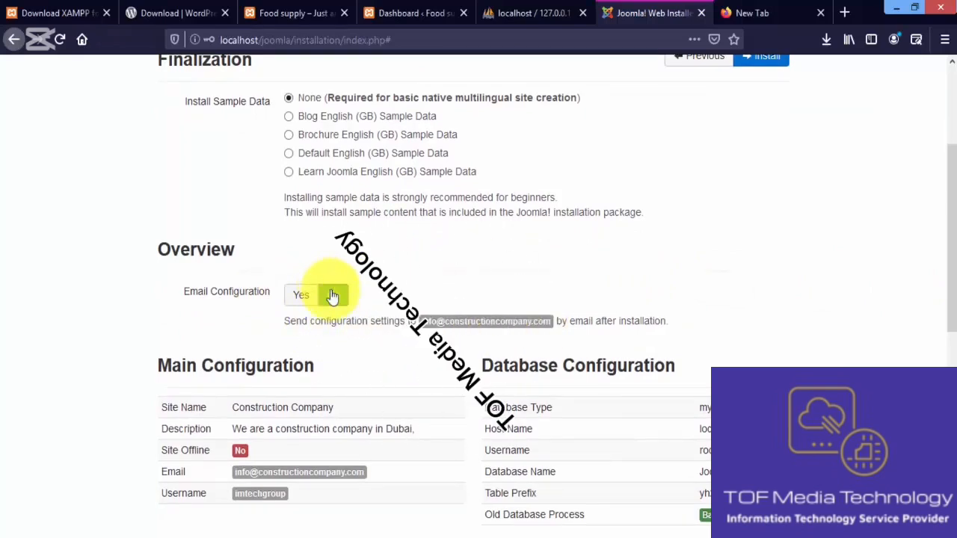
drag(949, 270, 952, 323)
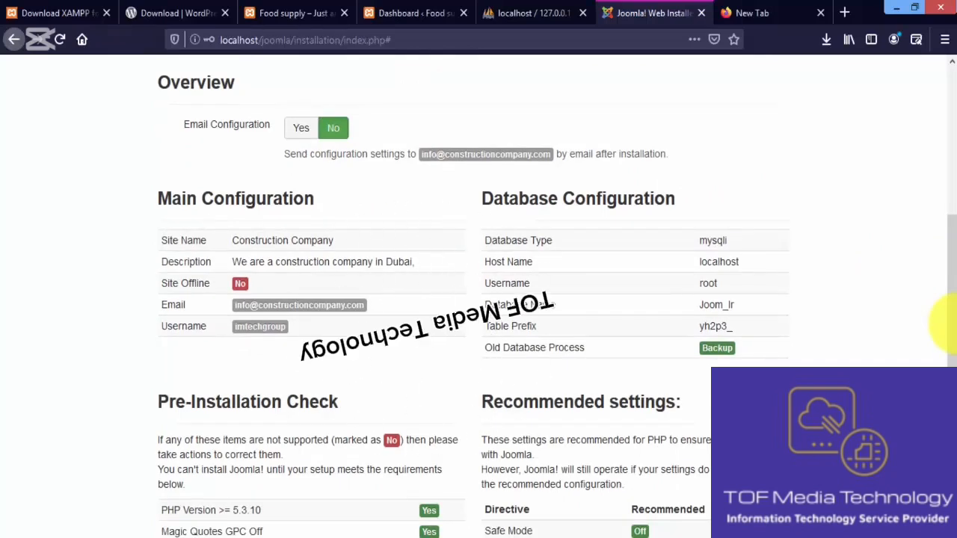
drag(950, 323, 951, 430)
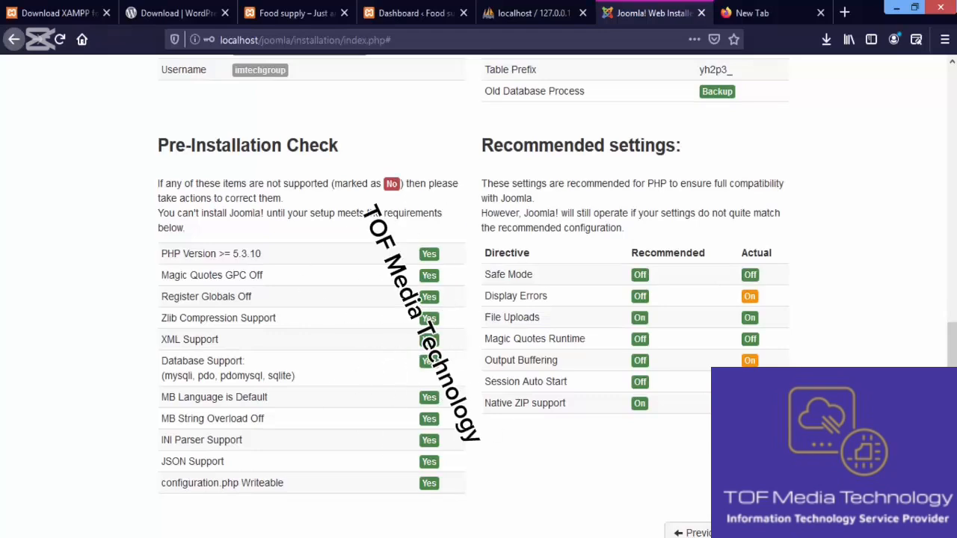
drag(951, 430, 951, 446)
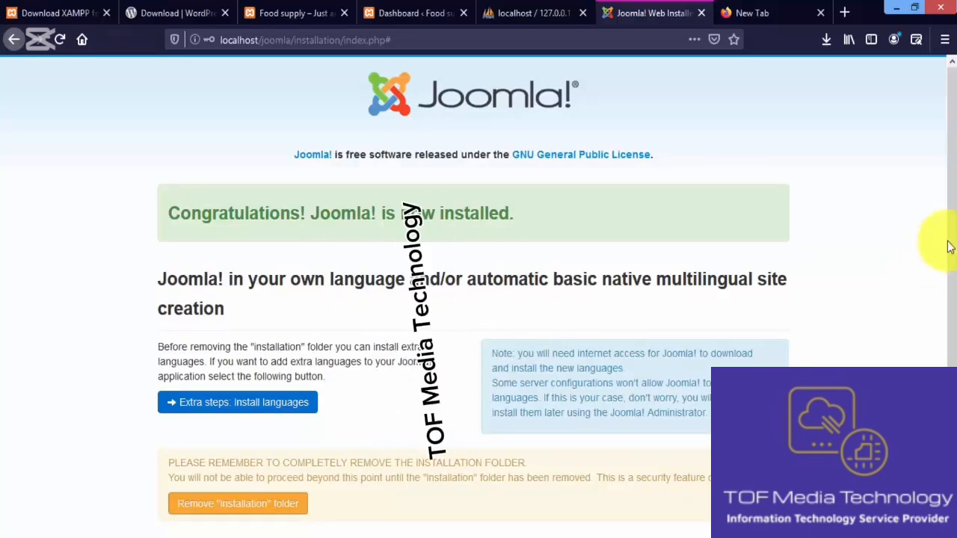
Remove the installation folder and open the installed site in a new tab
scroll(946, 312, down, 3)
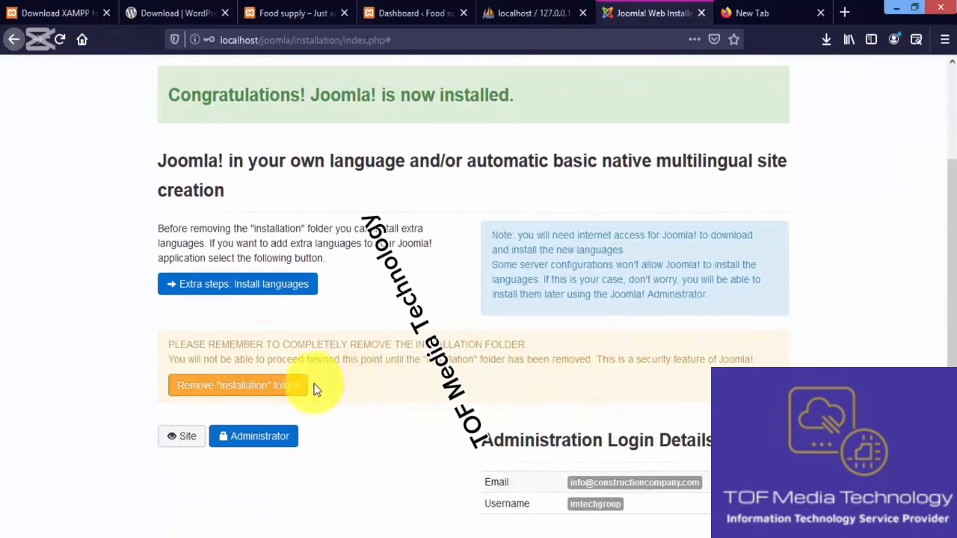
click(258, 387)
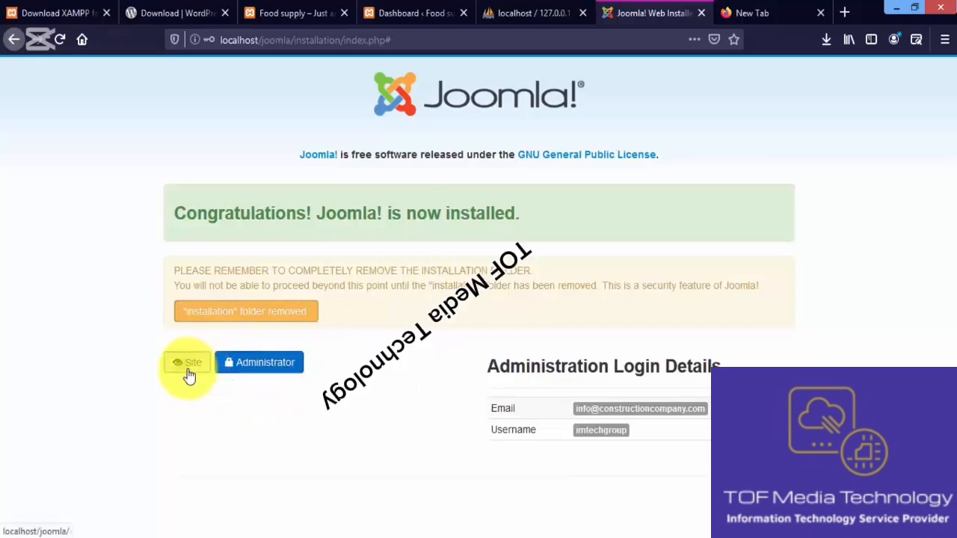
right_click(188, 370)
click(231, 383)
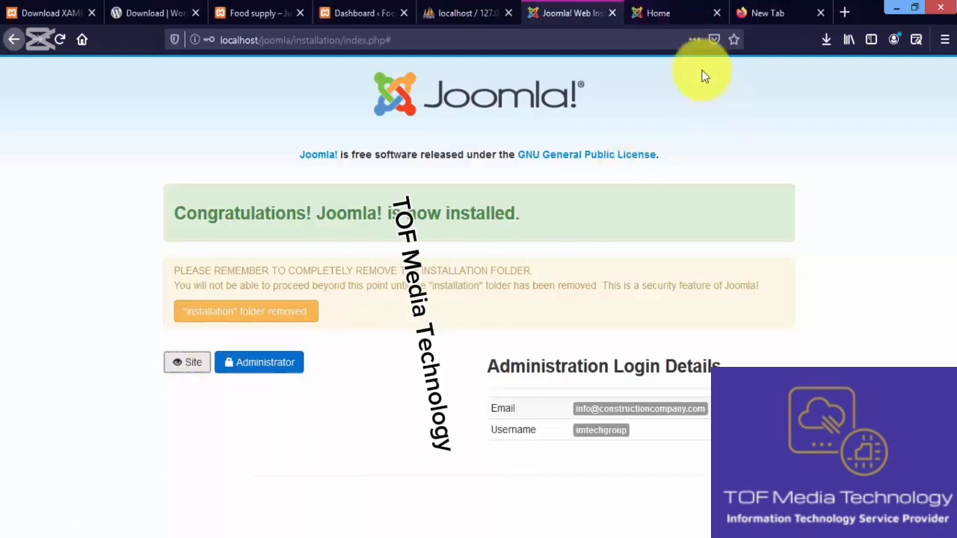
Close the installed site's home page and open the Joomla! administrator login from the installation page
click(675, 17)
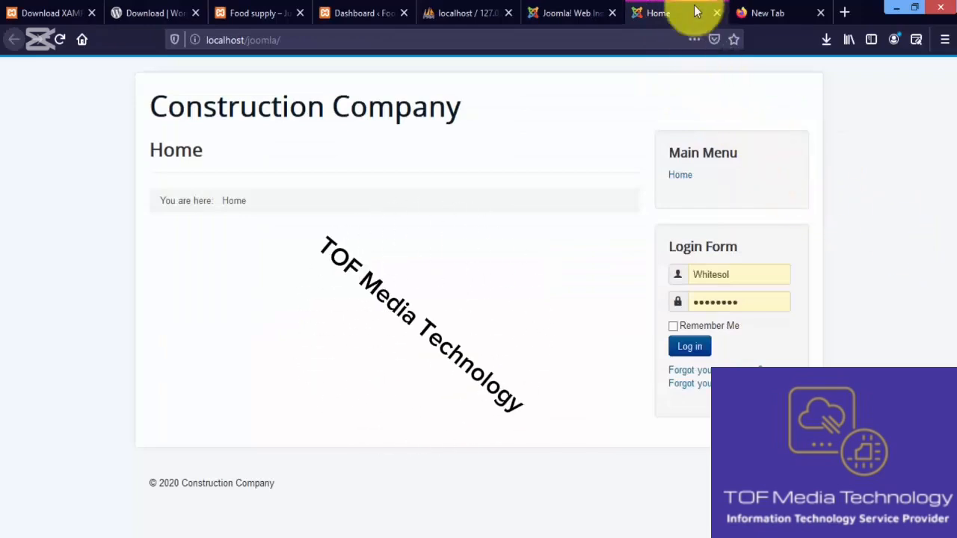
click(717, 13)
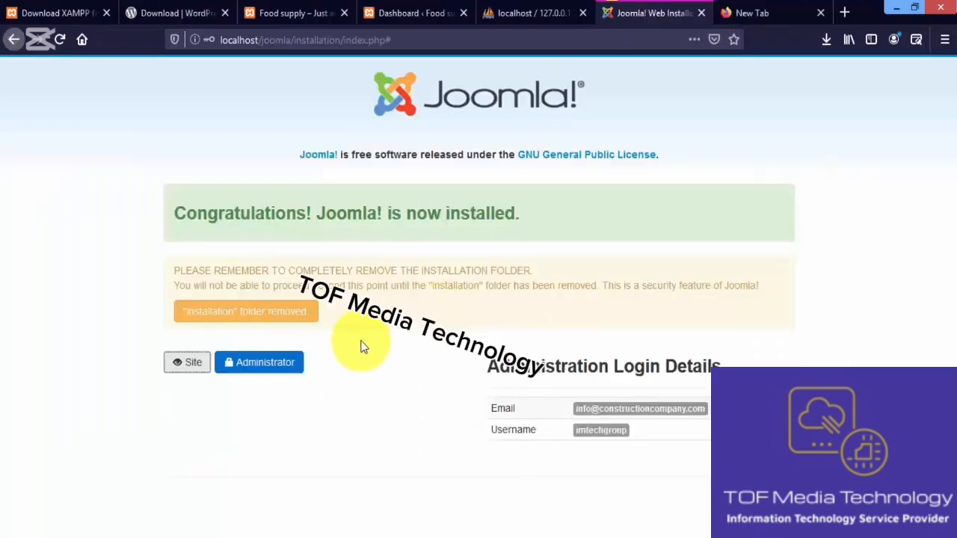
click(268, 364)
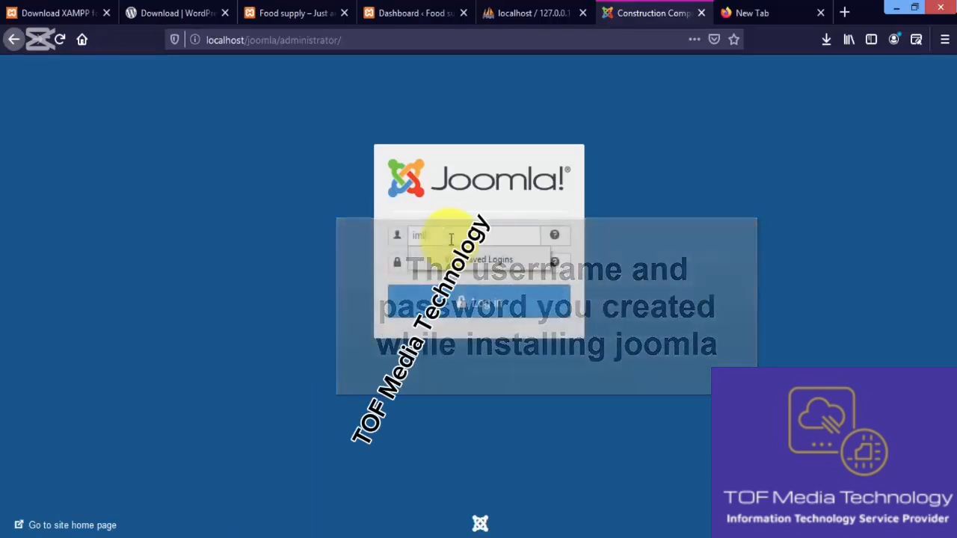
Log in to the Joomla! administration with the Super User username and password, and save the login in the browser
click(452, 236)
text(imtechgroup)
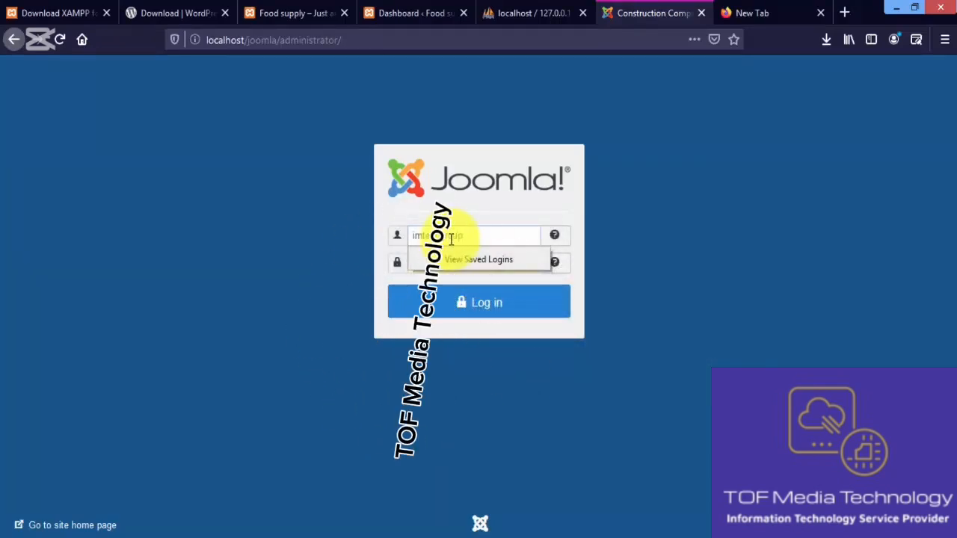
key(Tab)
key(BackSpace)
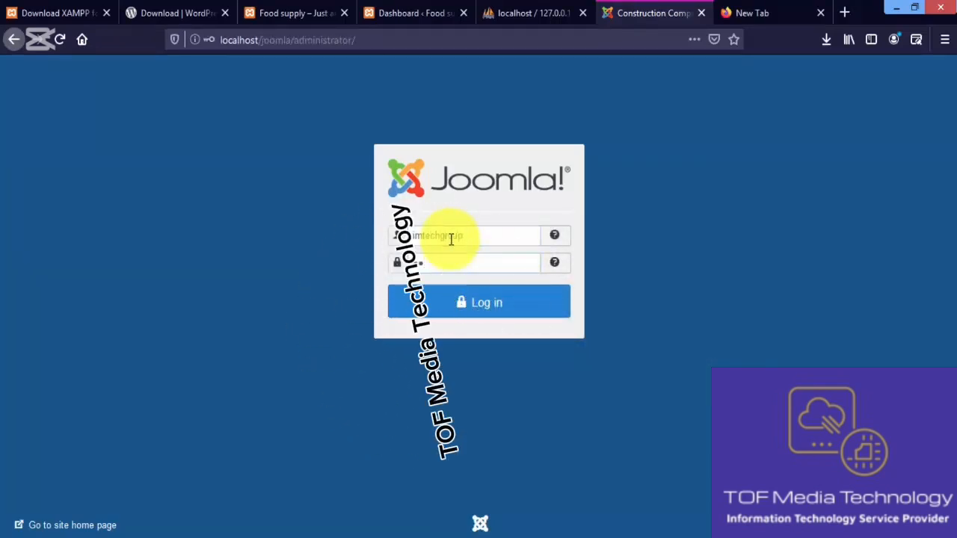
text(*********)
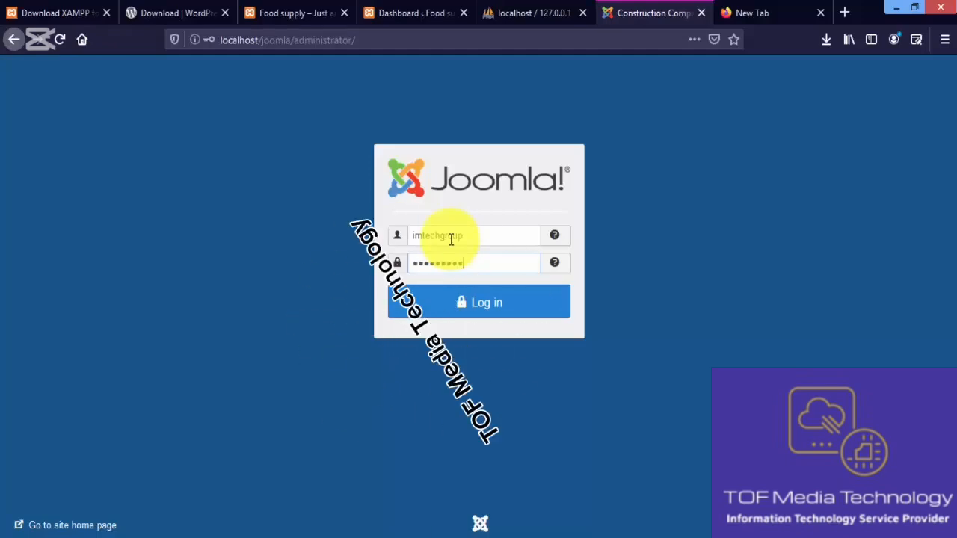
click(425, 305)
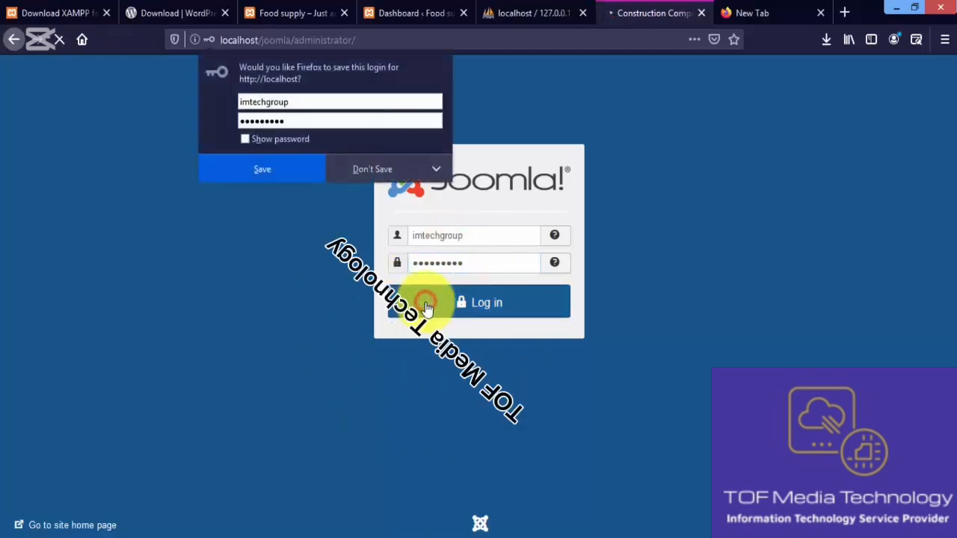
click(296, 172)
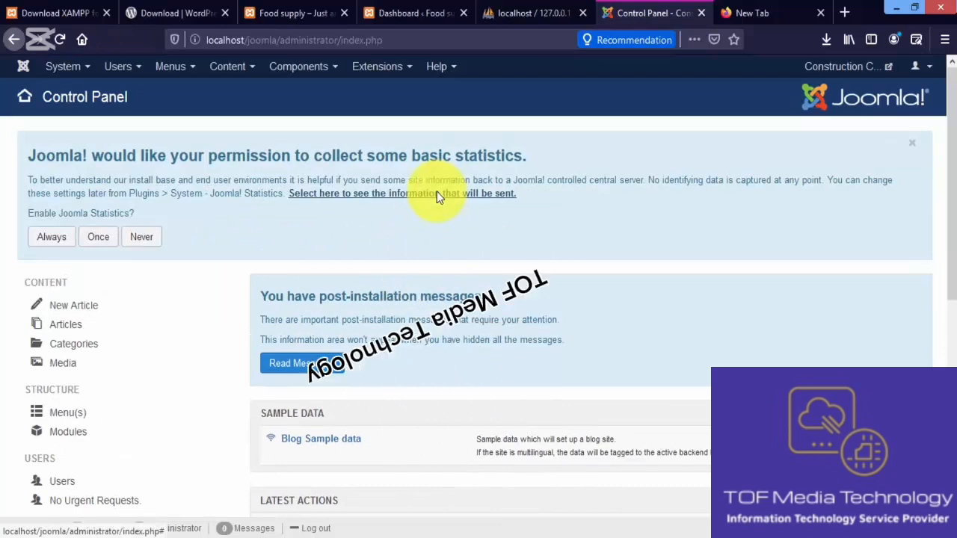
Close the phpMyAdmin page and compare the WordPress dashboard with the Joomla! control panel
click(582, 13)
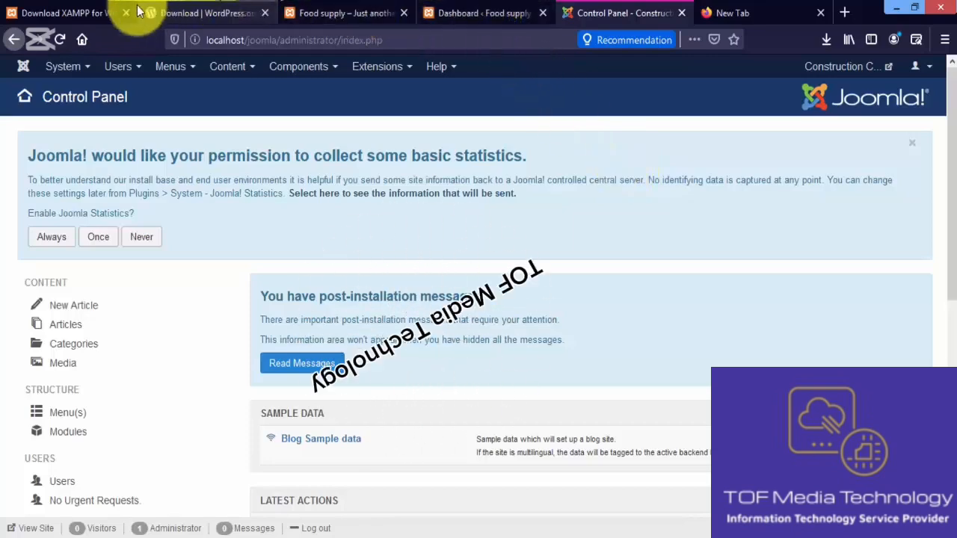
click(453, 14)
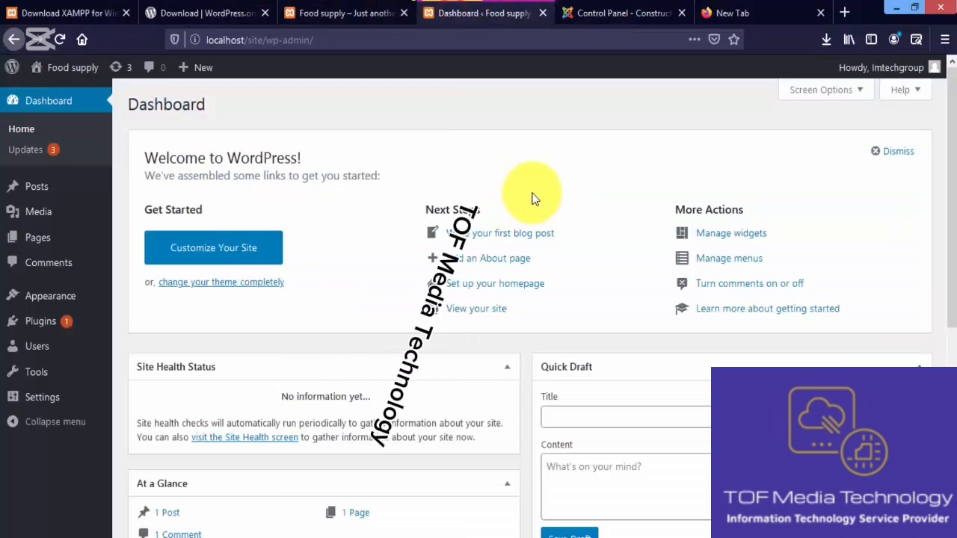
click(632, 14)
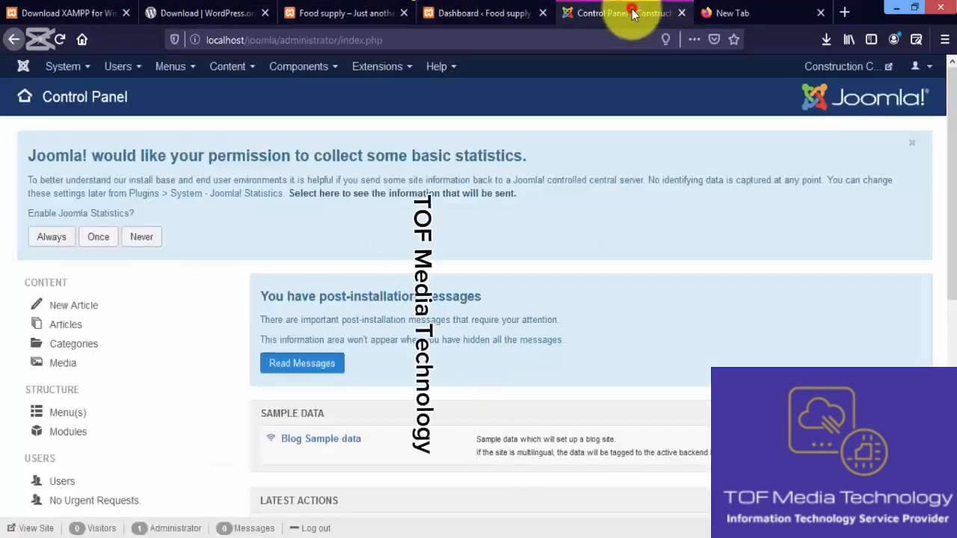
Open the installed plugins list of the WordPress site and the plugins list of the Joomla! site for comparison
click(463, 17)
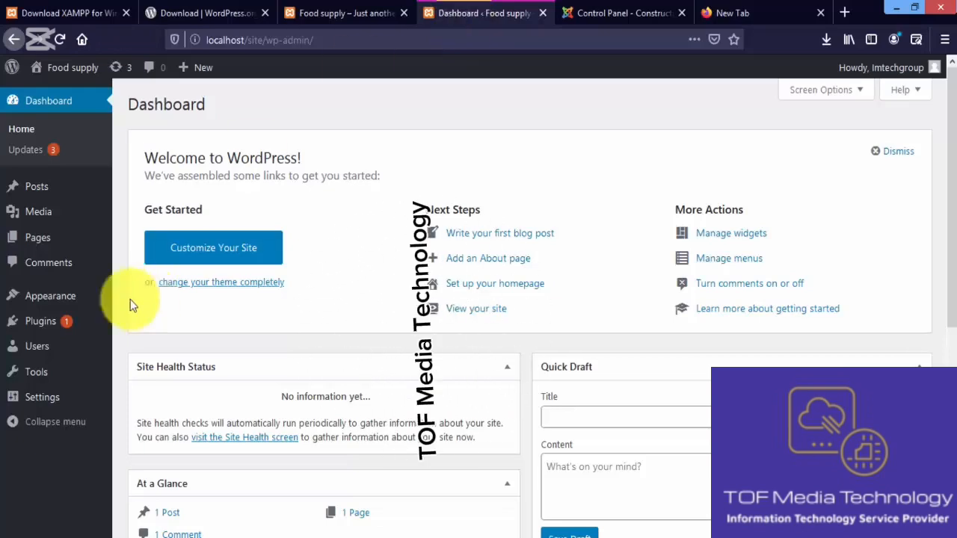
click(76, 326)
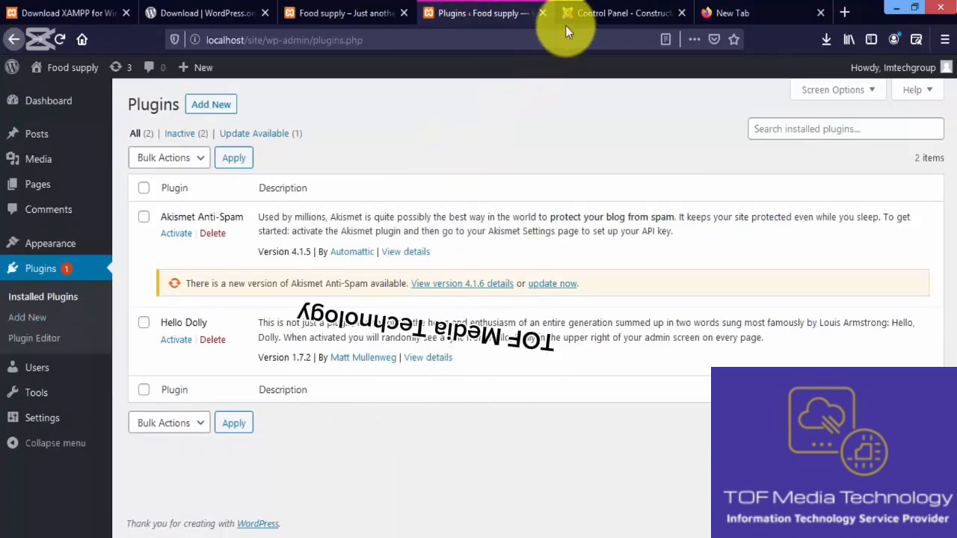
click(588, 15)
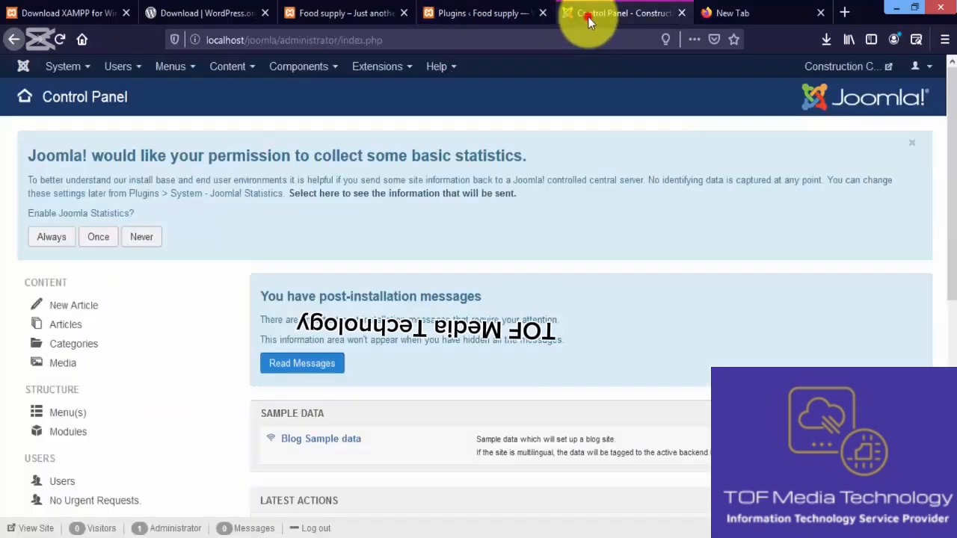
click(291, 68)
click(253, 69)
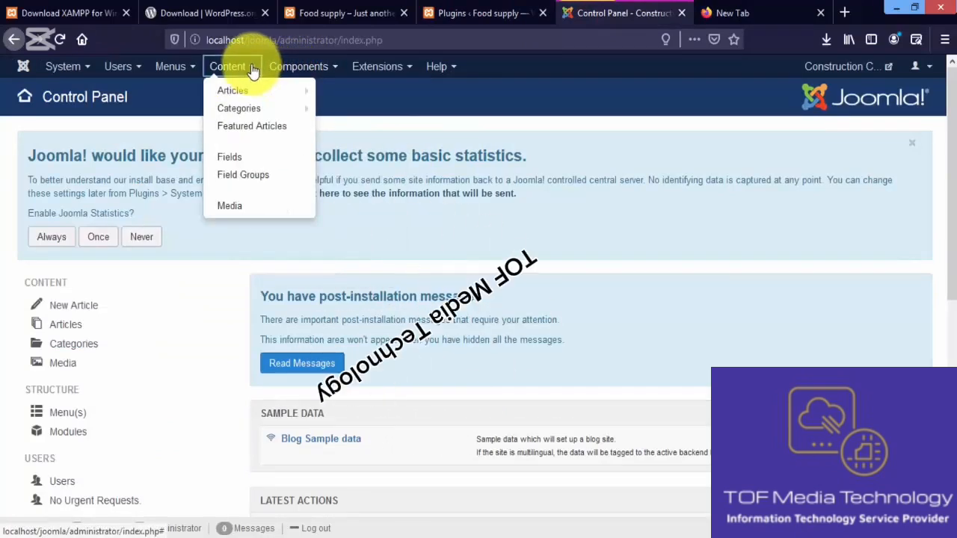
mouse_move(369, 68)
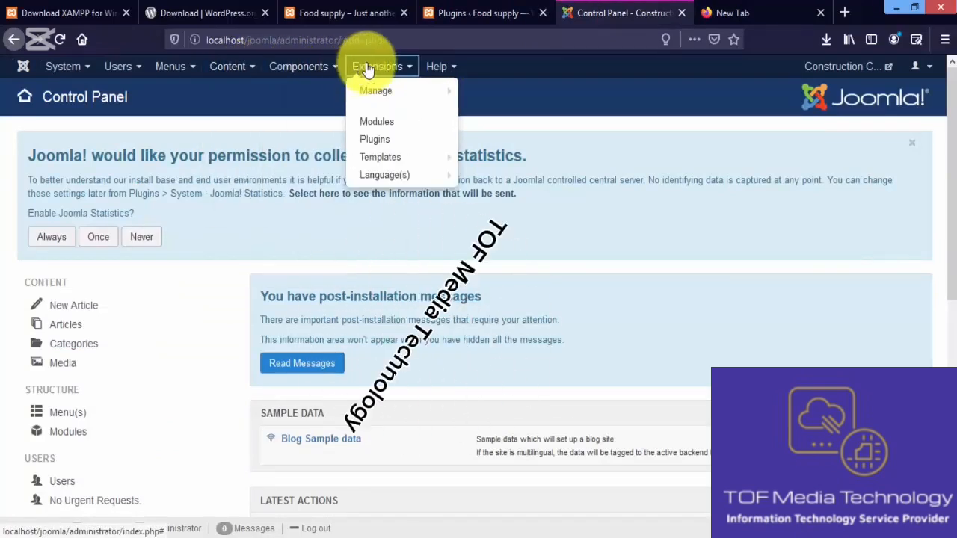
click(400, 140)
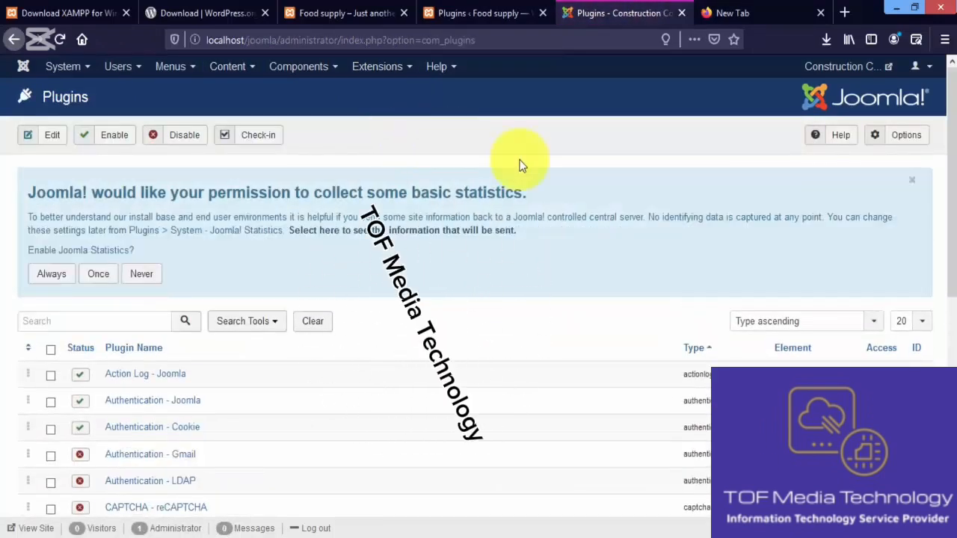
Examine the plugins on the first page of the Joomla! plugins list and their status
scroll(948, 277, down, 3)
scroll(949, 281, down, 8)
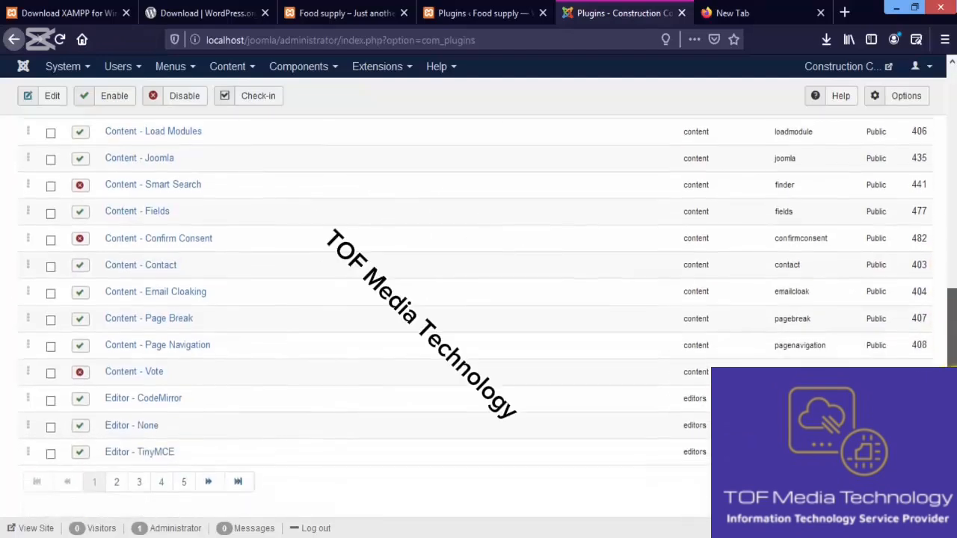
drag(953, 395, 954, 226)
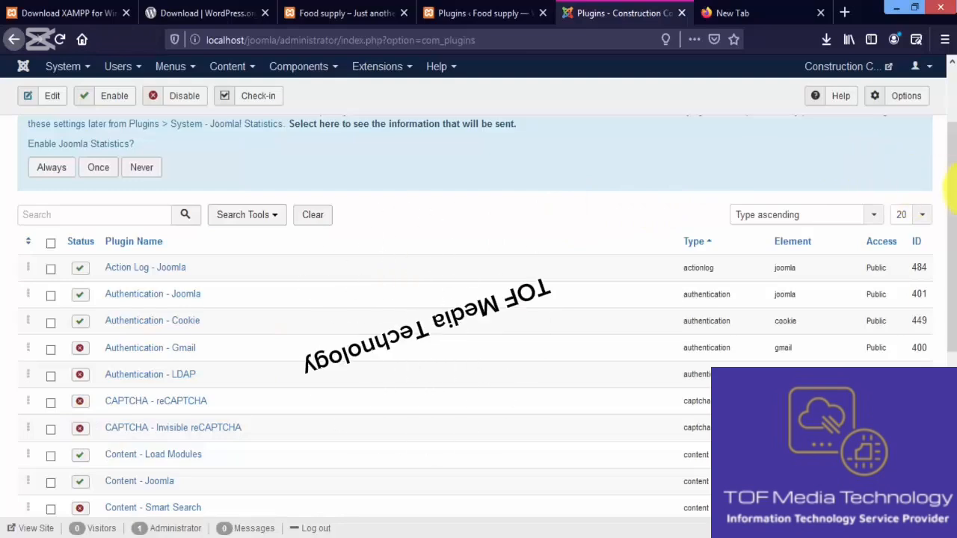
drag(953, 191, 953, 318)
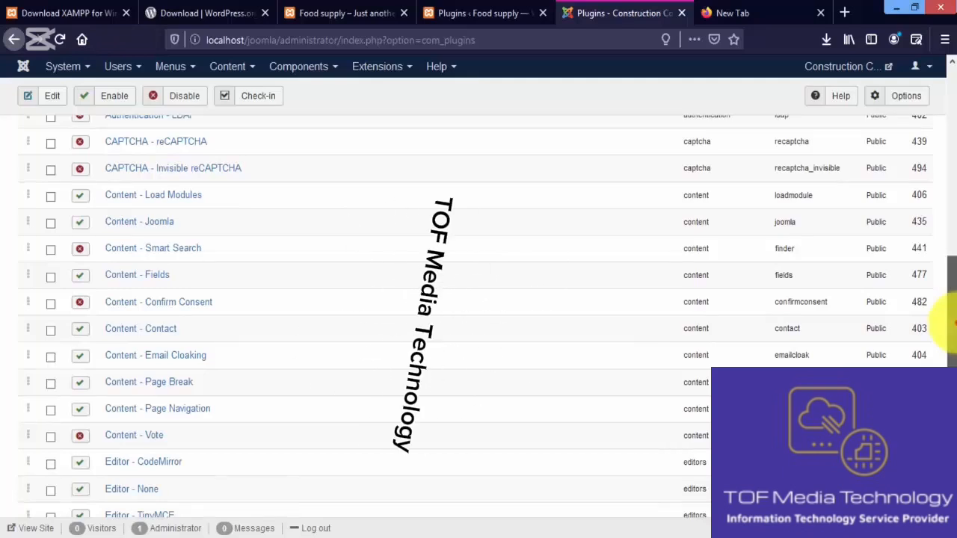
drag(953, 322, 952, 353)
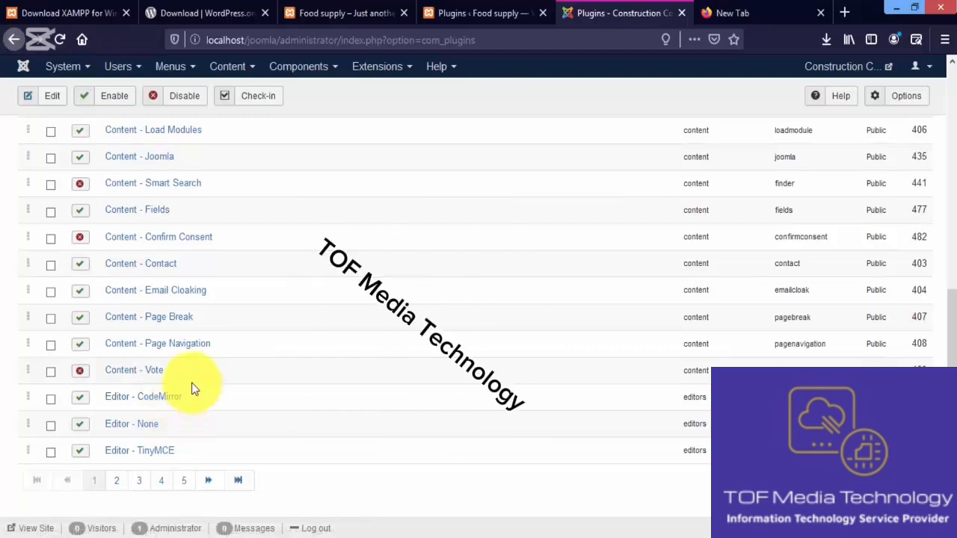
Examine the plugins on pages 2 and 3 of the Joomla! plugins list
click(116, 481)
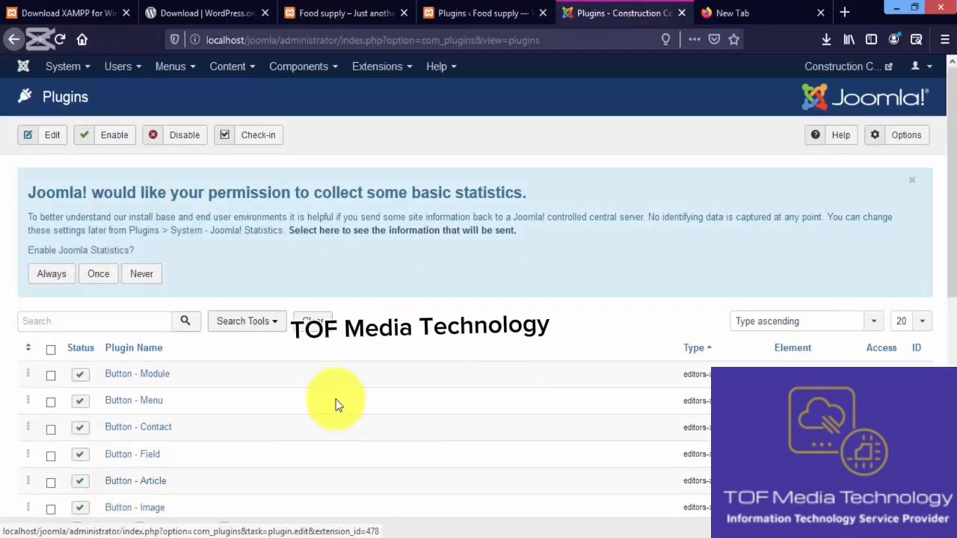
drag(954, 174, 949, 357)
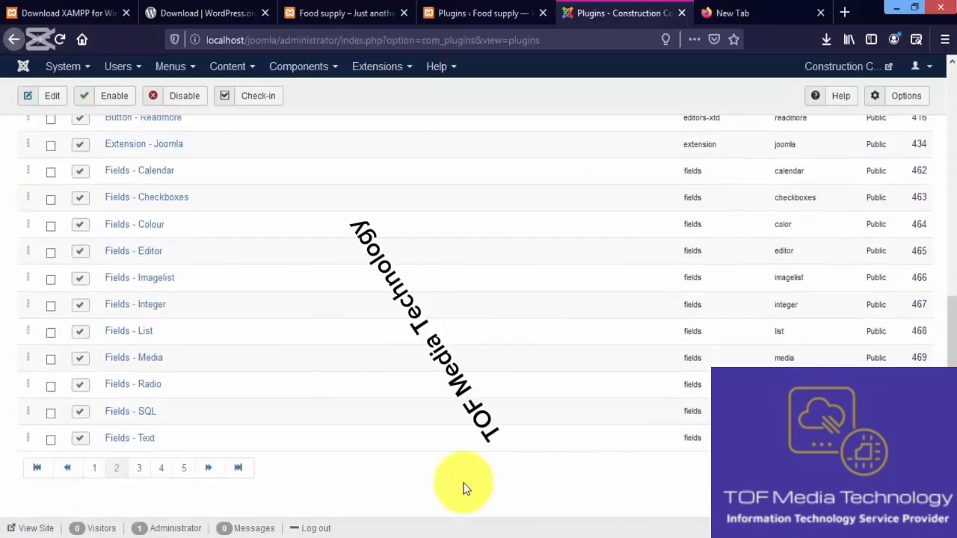
click(141, 472)
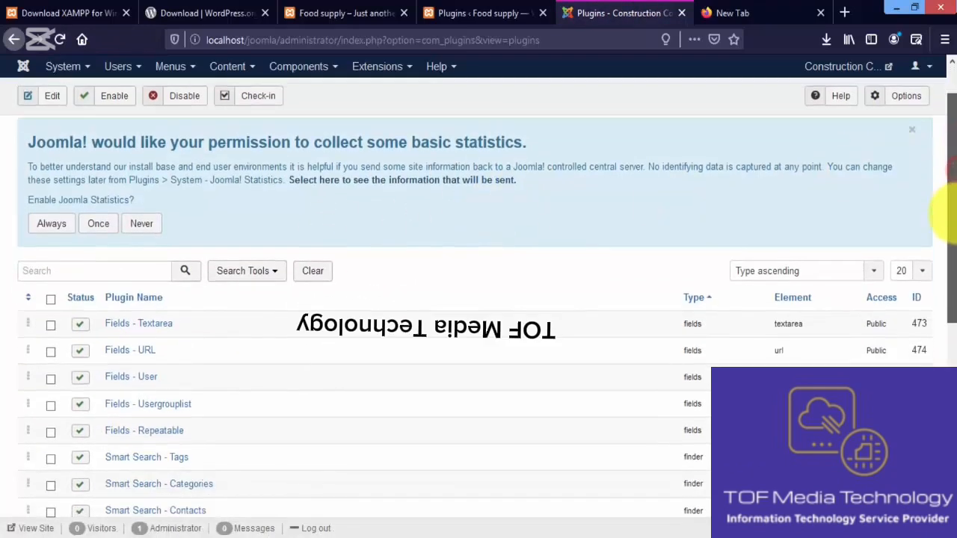
drag(950, 182, 950, 217)
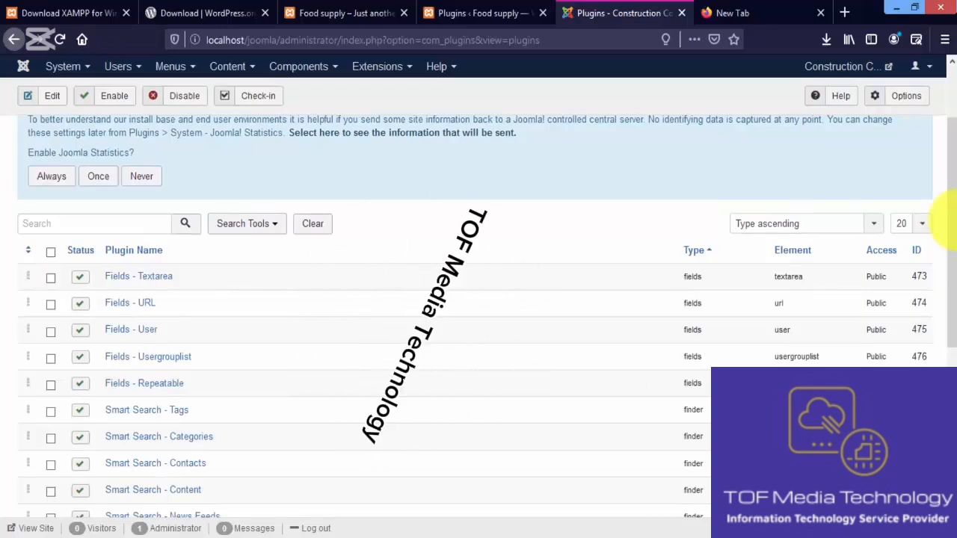
drag(949, 217, 954, 304)
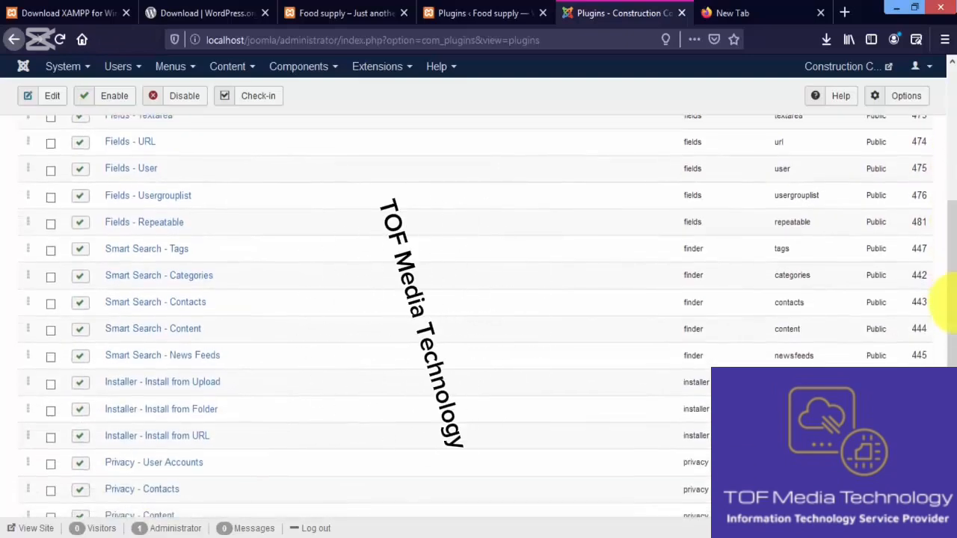
drag(949, 303, 953, 402)
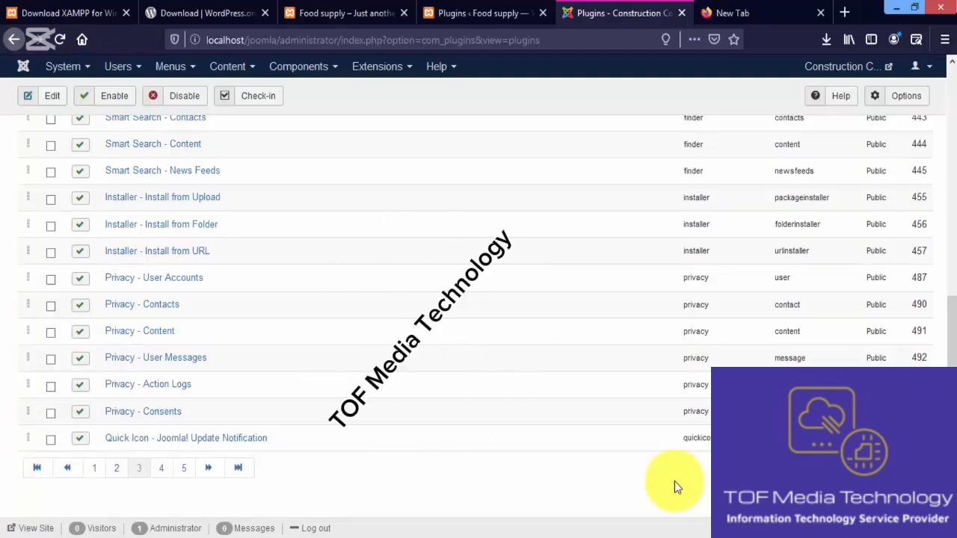
Review pages 4 and 5 of the Joomla! plugins list and compare the default plugins with those installed in WordPress
click(166, 474)
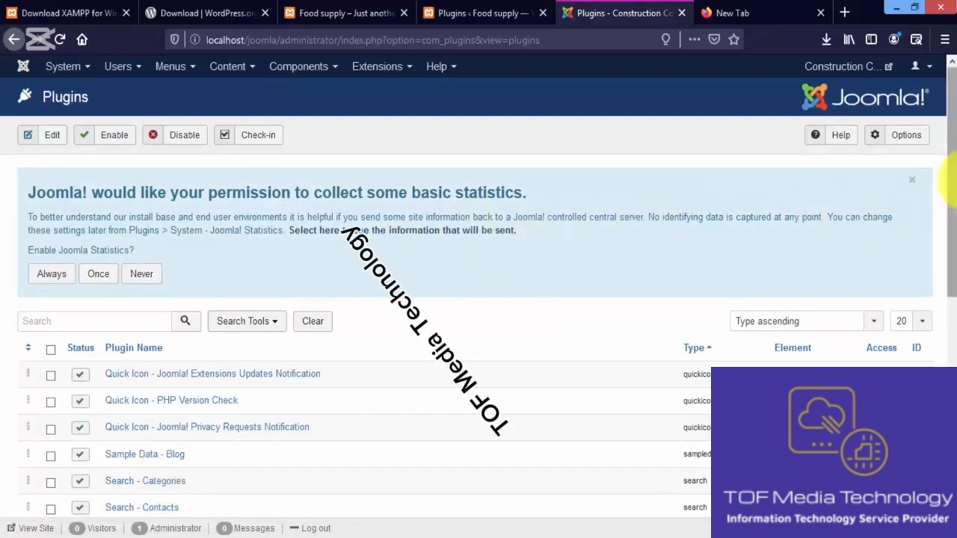
drag(952, 181, 951, 250)
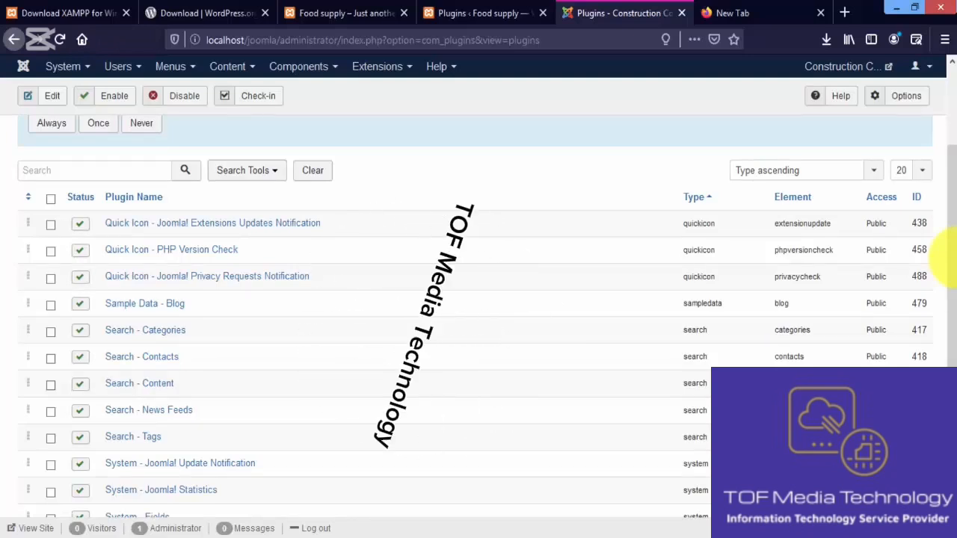
drag(953, 254, 952, 368)
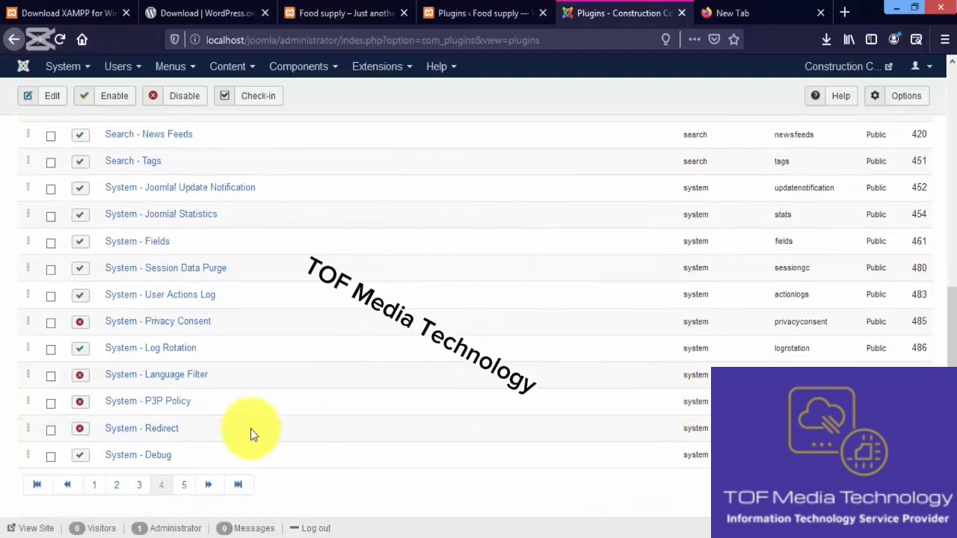
click(187, 486)
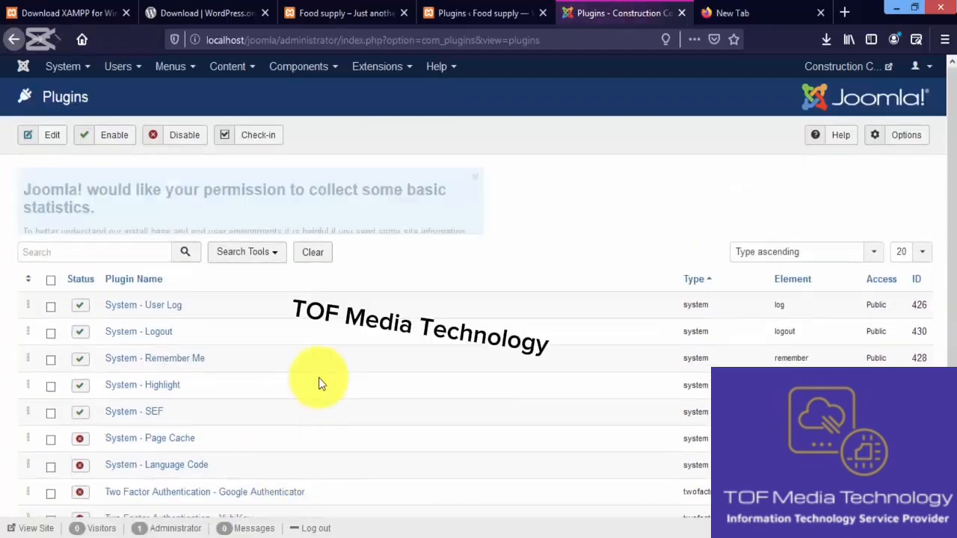
drag(948, 201, 950, 346)
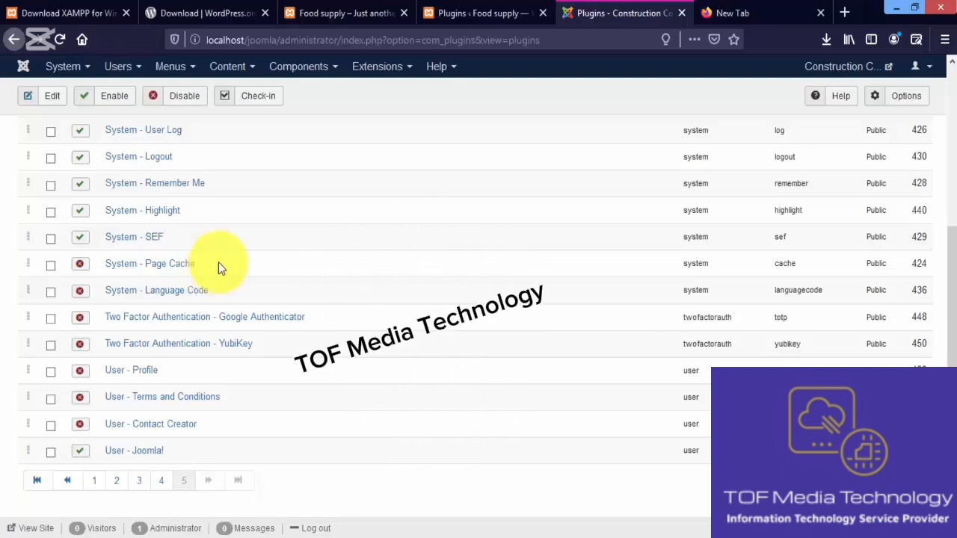
drag(950, 258, 948, 109)
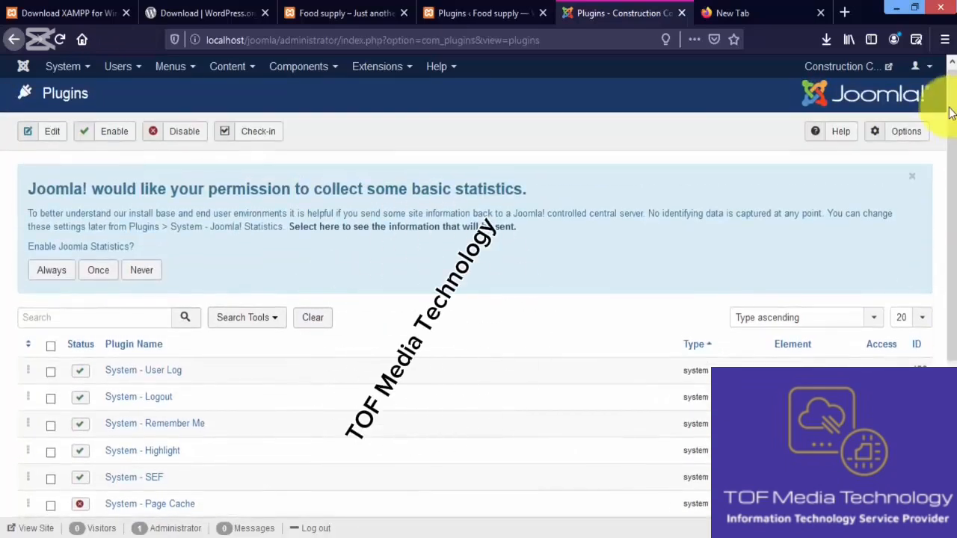
click(488, 12)
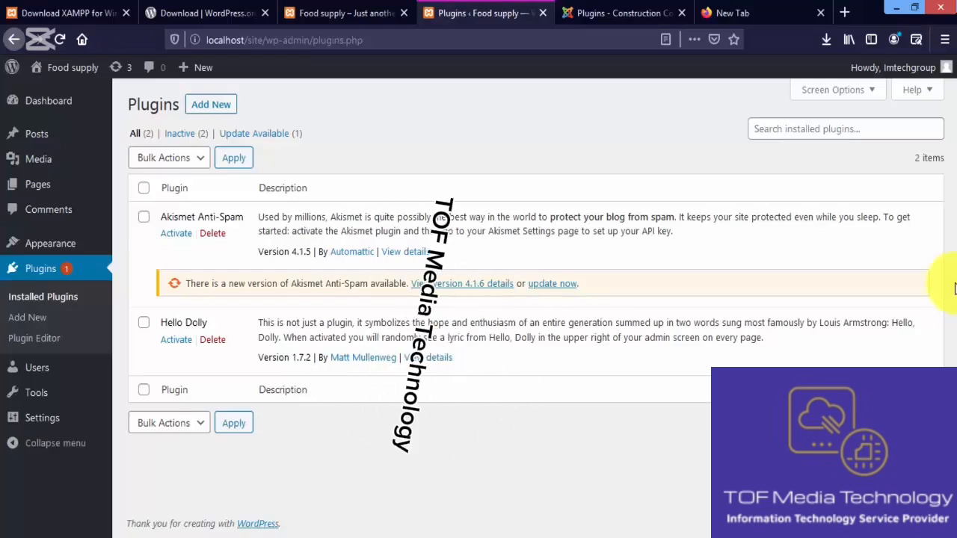
click(610, 13)
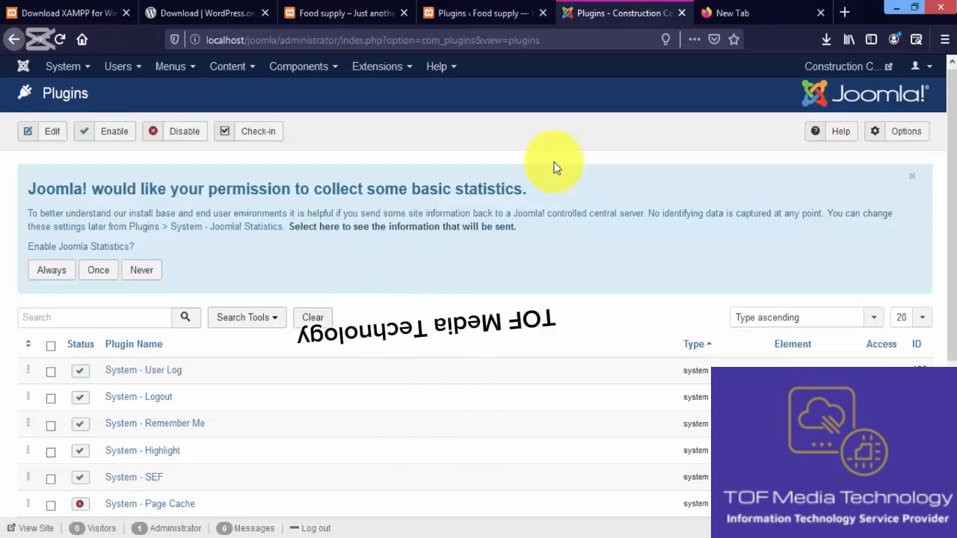
Open the Widgets page of the WordPress site and look over its available widgets and footer areas
click(489, 15)
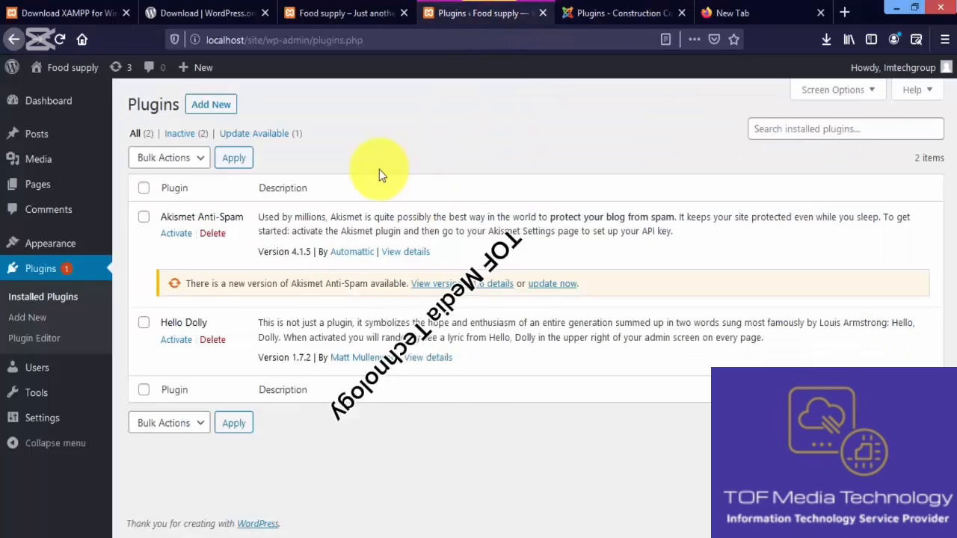
mouse_move(99, 249)
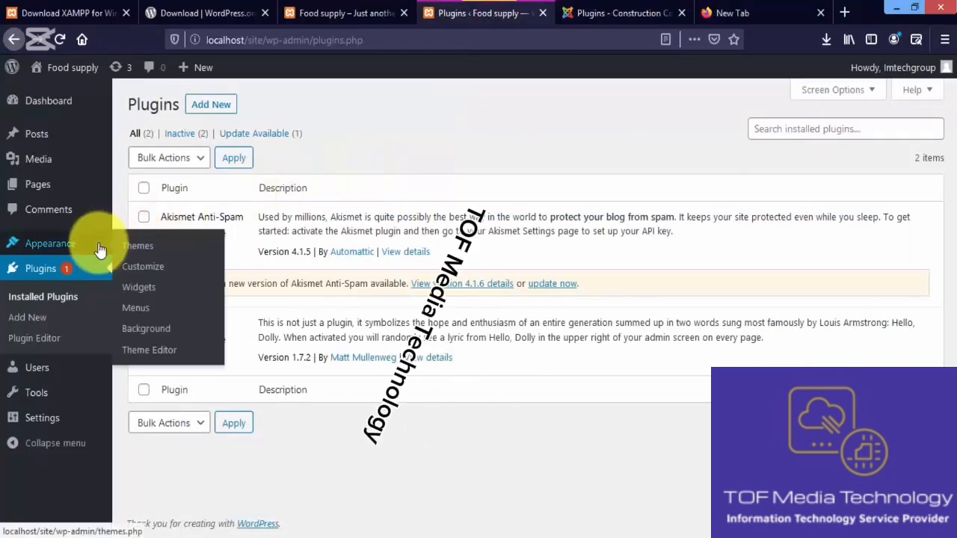
click(147, 290)
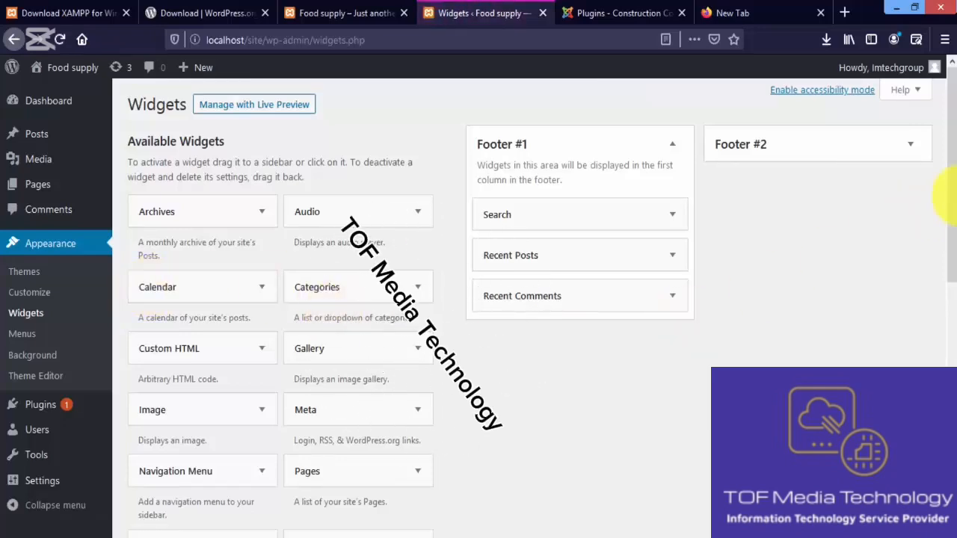
drag(953, 159, 952, 126)
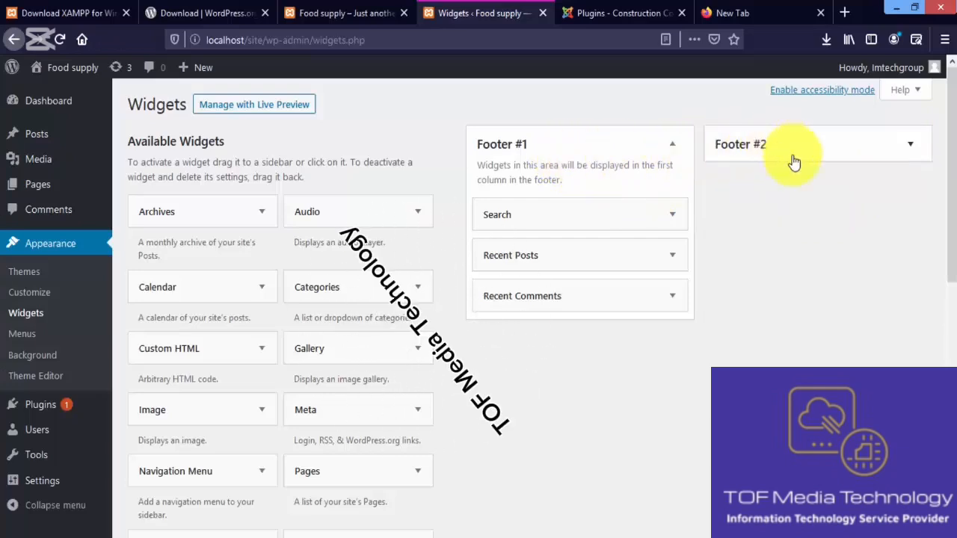
scroll(950, 258, down, 3)
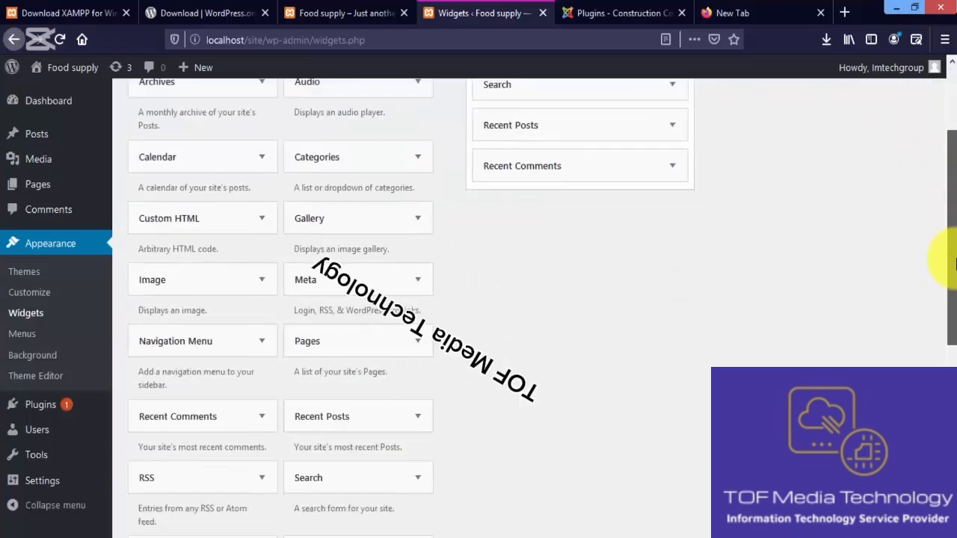
scroll(950, 258, up, 2)
Switch to the Joomla! administration and open its list of site modules
click(632, 14)
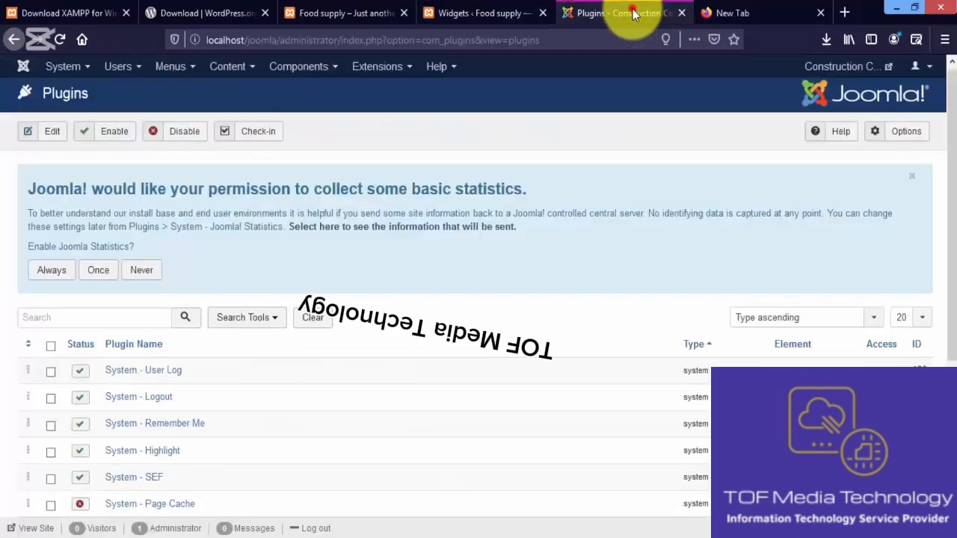
click(392, 66)
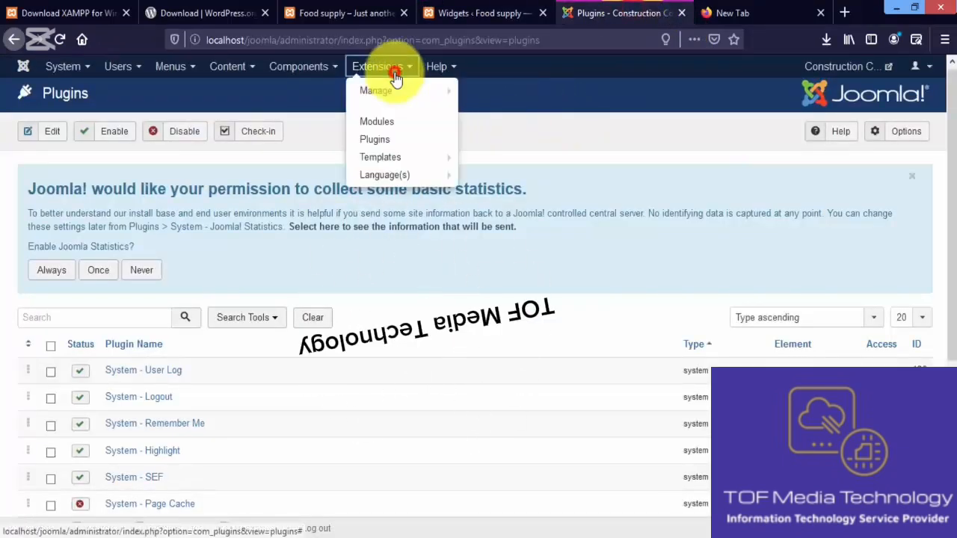
click(416, 125)
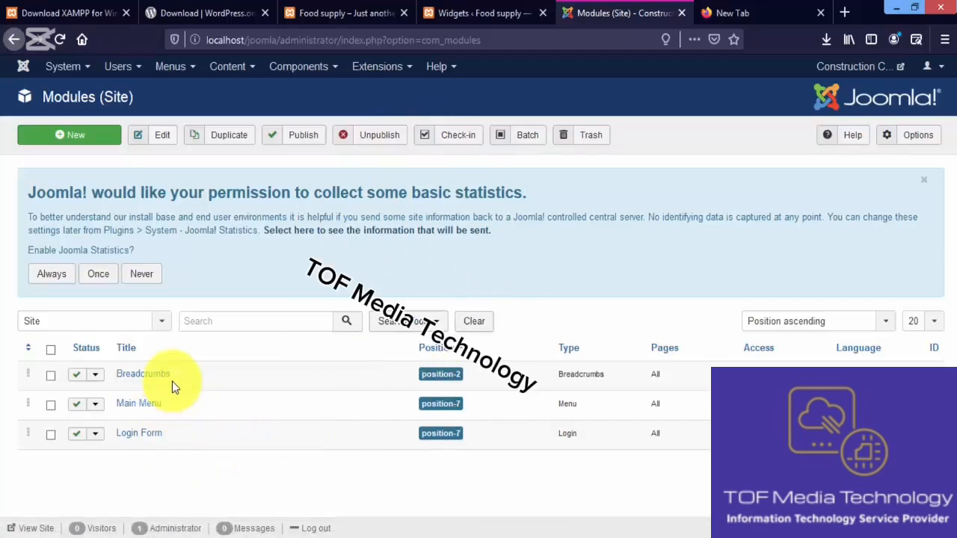
Return to the WordPress Widgets page and examine the full set of available widgets for comparison with the Joomla! modules
click(488, 13)
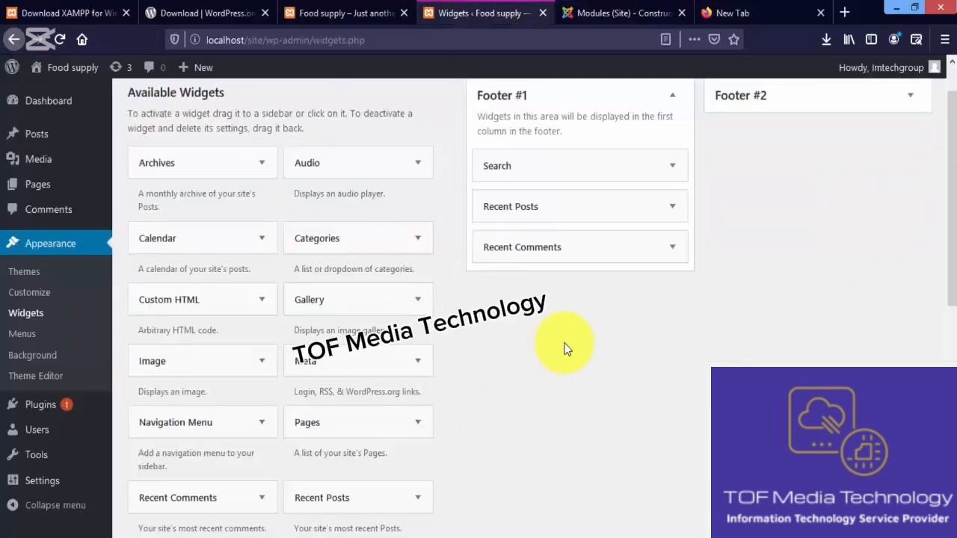
scroll(944, 149, up, 1)
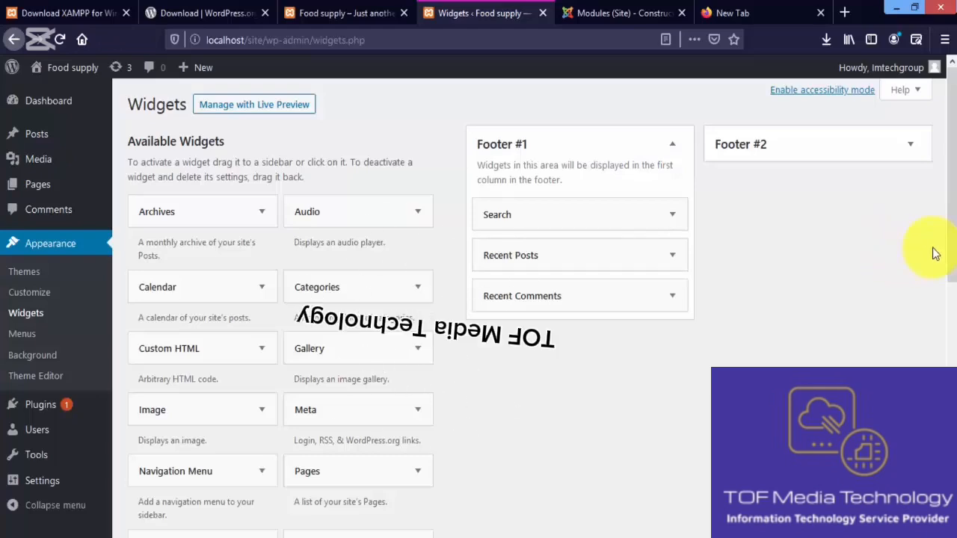
drag(950, 217, 951, 352)
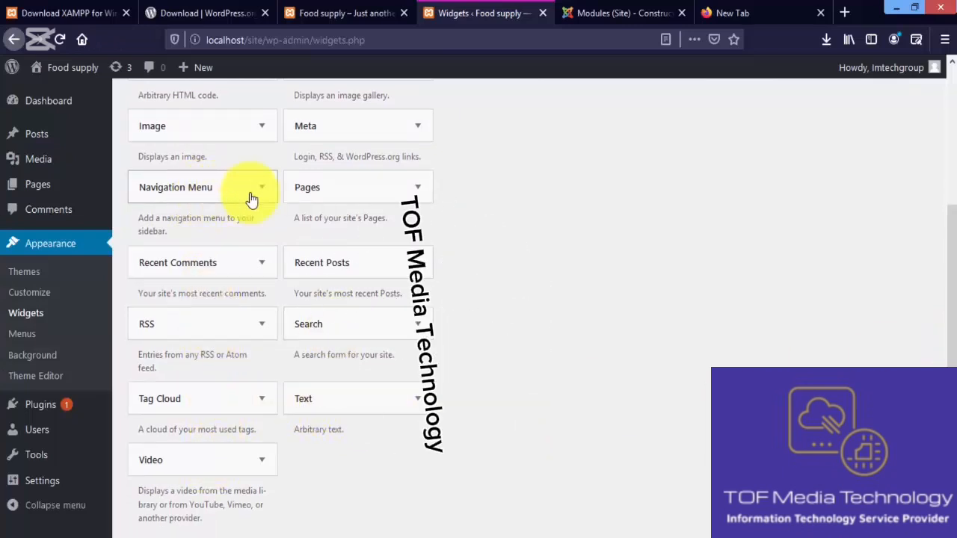
drag(950, 292, 949, 154)
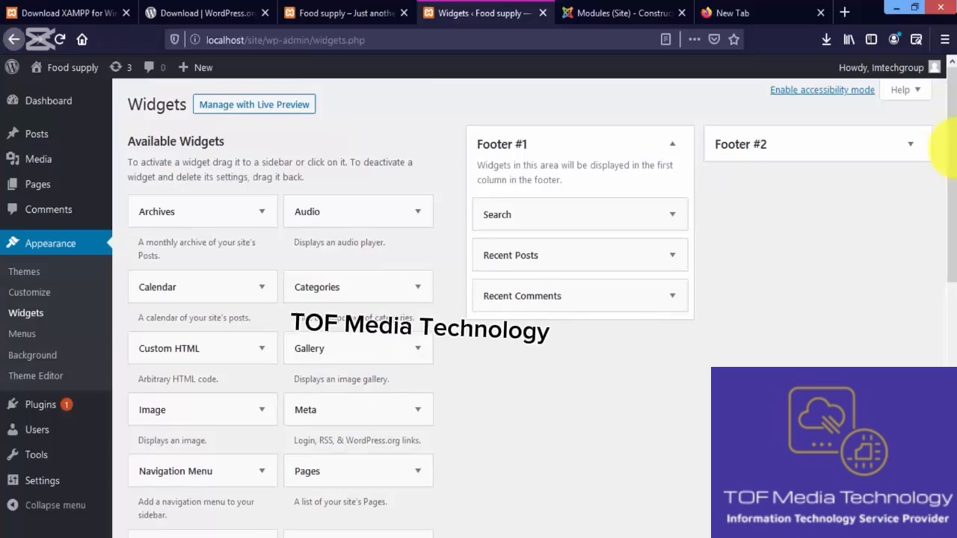
mouse_move(948, 153)
mouse_down()
mouse_move(948, 336)
mouse_move(949, 138)
mouse_up()
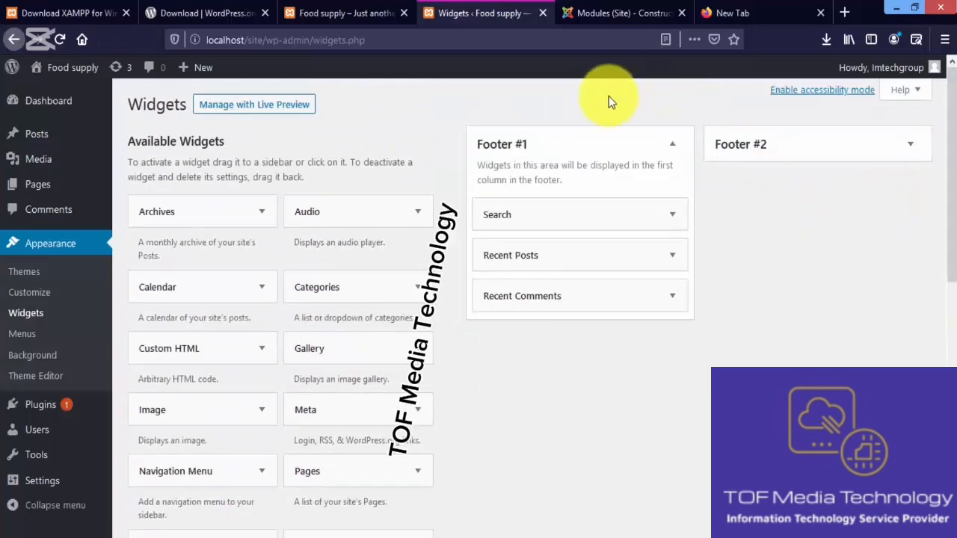
Start a new Joomla! site module and compare the offered module types with the WordPress widgets
click(613, 18)
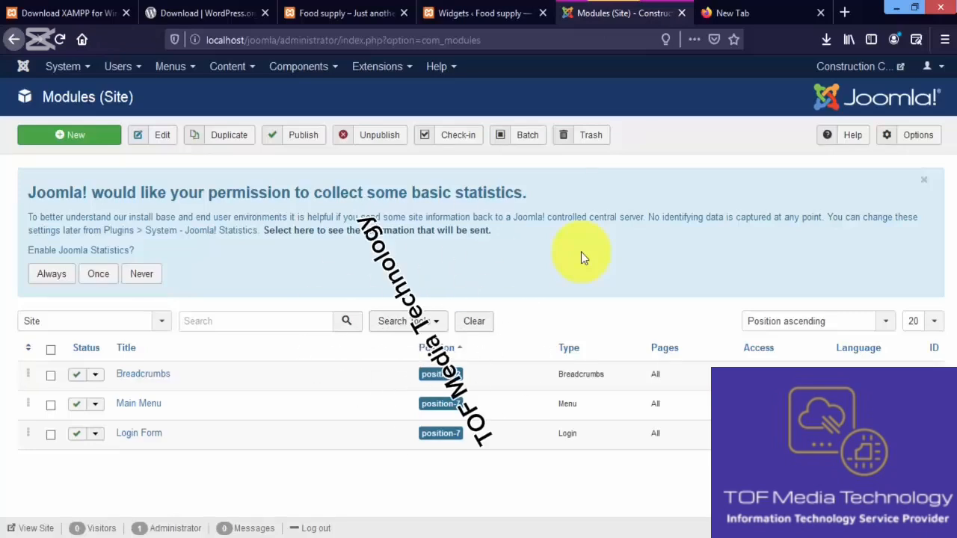
click(92, 136)
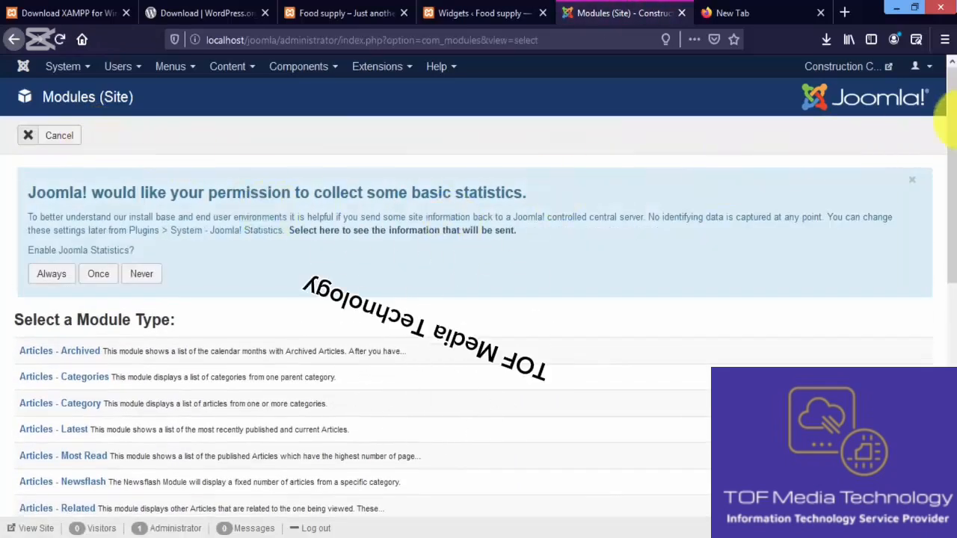
drag(951, 120, 942, 171)
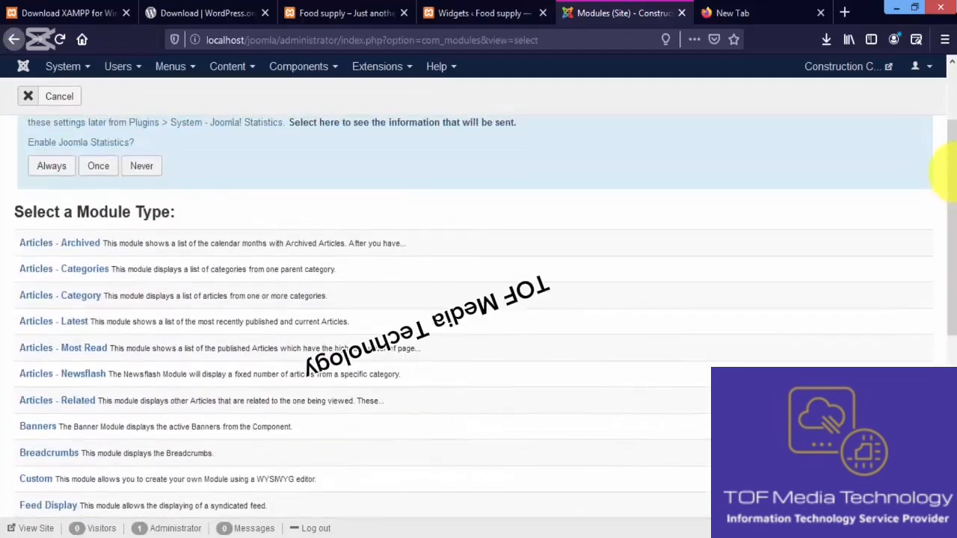
mouse_move(127, 252)
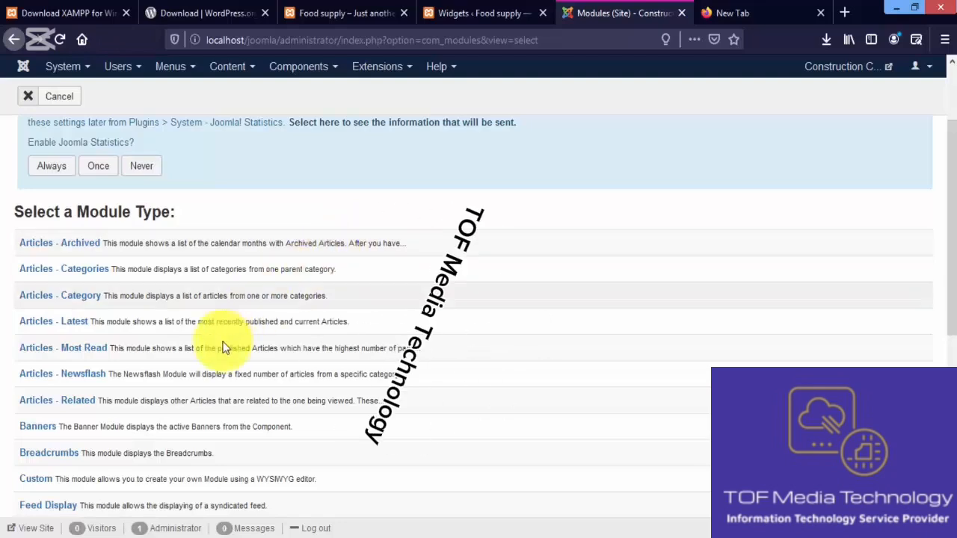
click(469, 12)
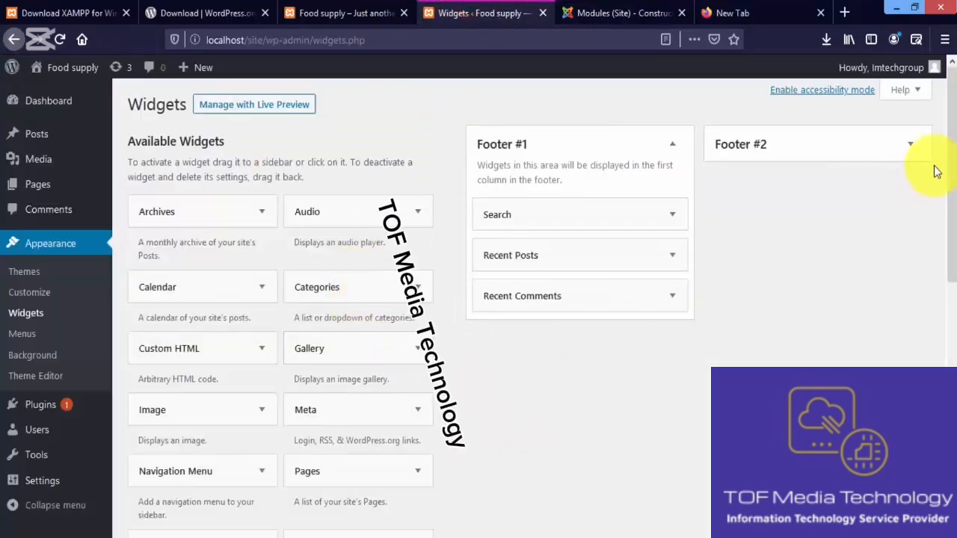
scroll(949, 232, down, 3)
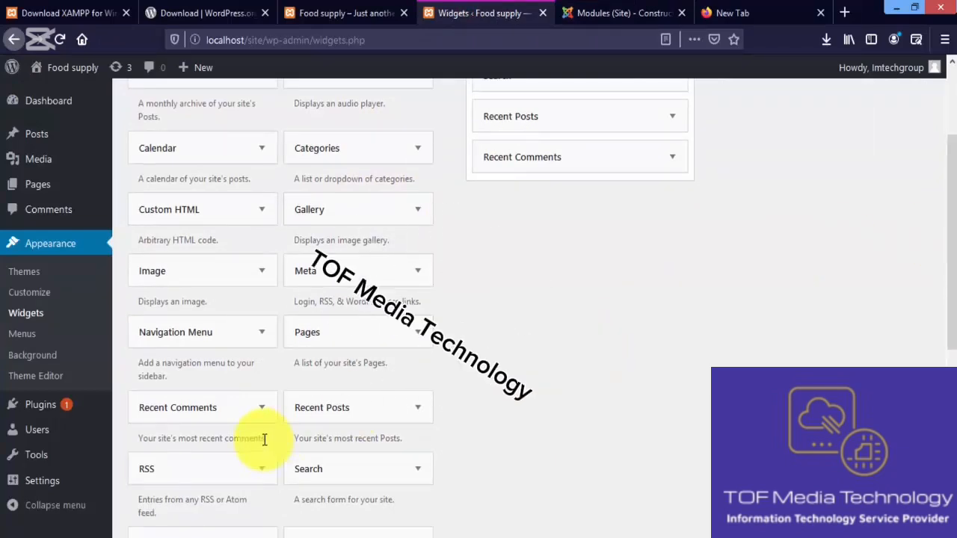
Try out the editor of a new Joomla! Custom module with the text "the" and cancel the module
click(603, 14)
drag(945, 192, 946, 293)
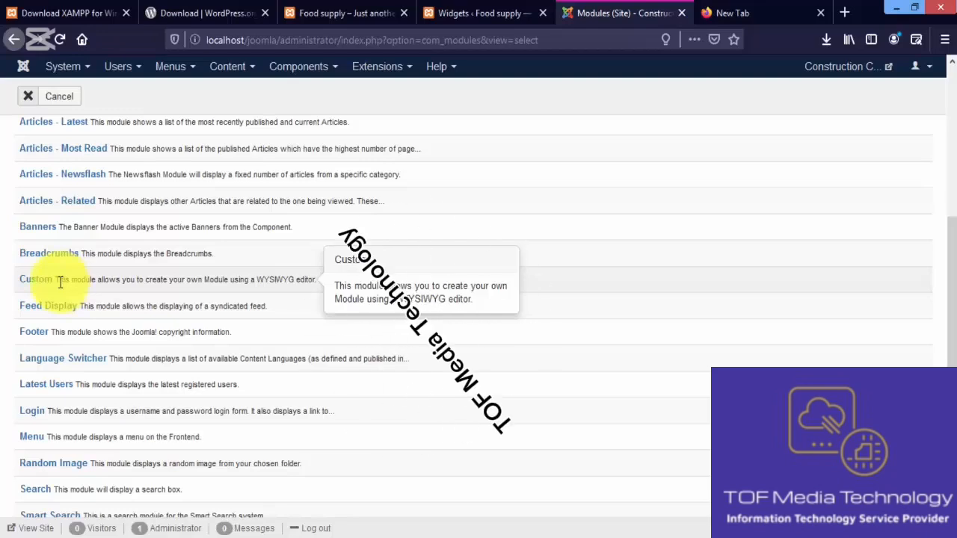
click(36, 281)
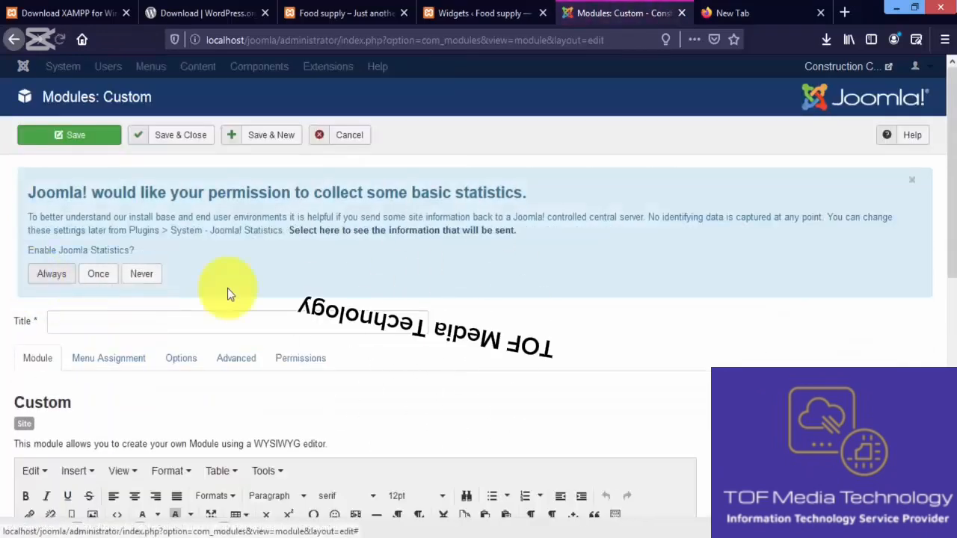
drag(950, 179, 948, 311)
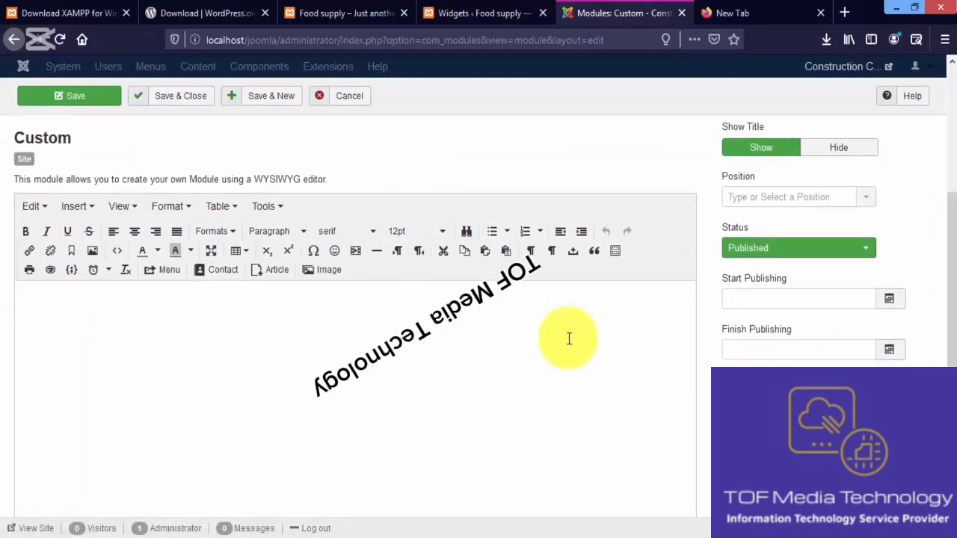
click(525, 337)
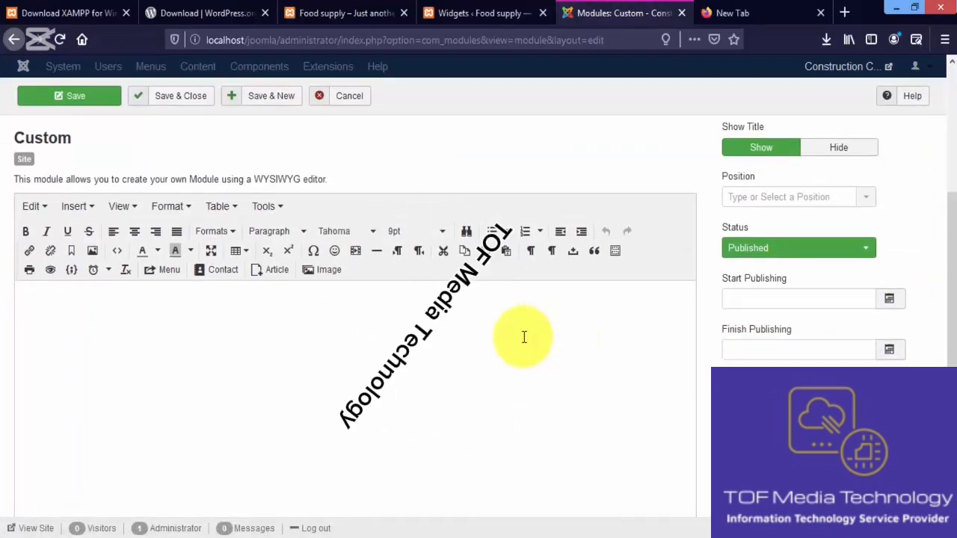
text(the)
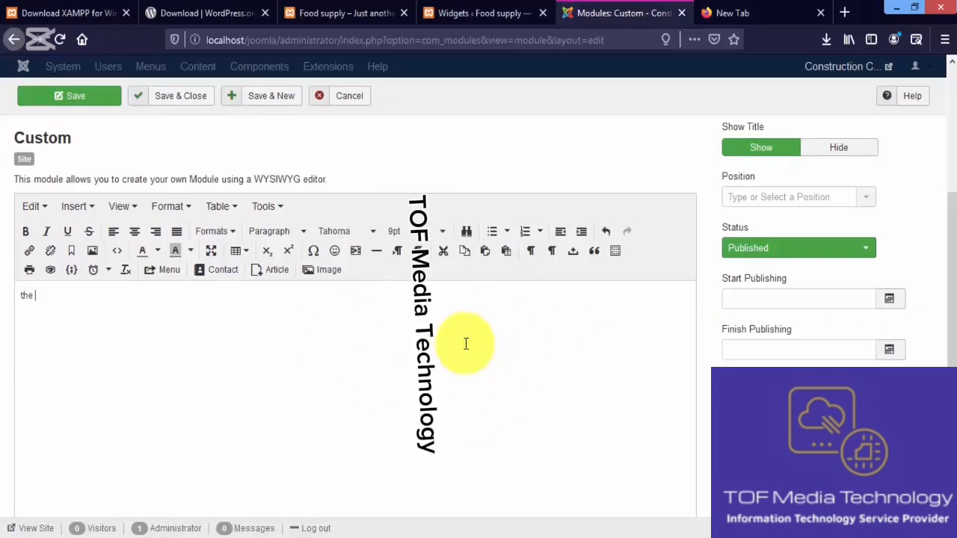
click(359, 97)
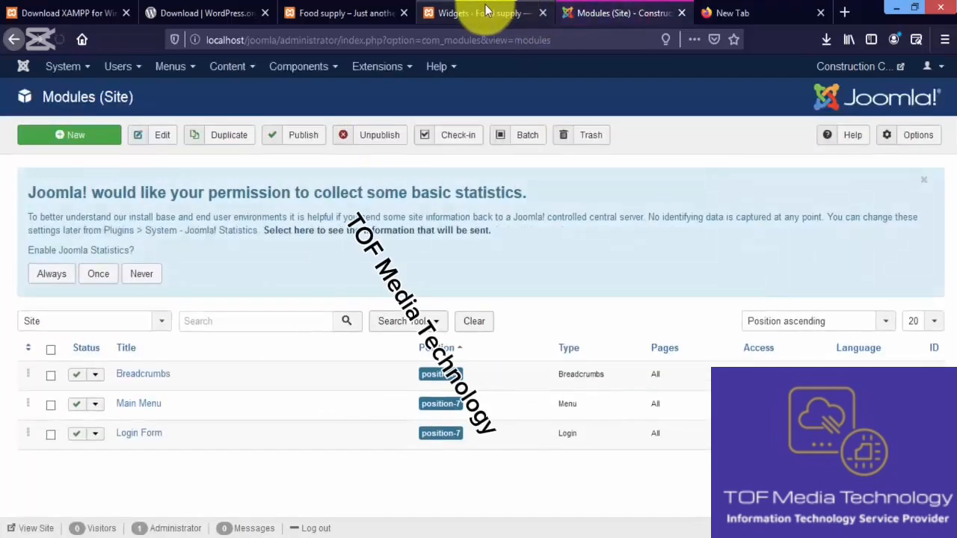
Add a Text widget to Footer #1 of the WordPress site and place the cursor in its content editor
click(485, 9)
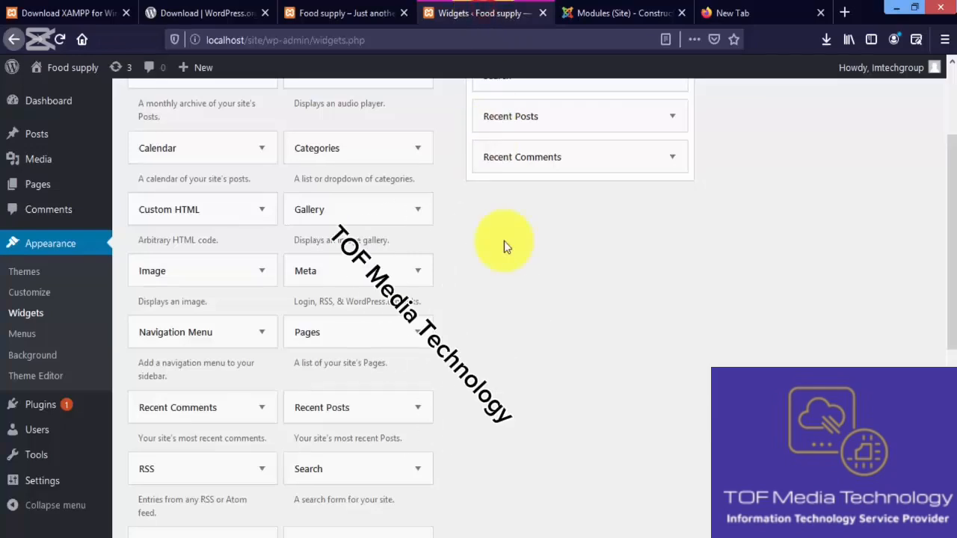
drag(950, 207, 954, 328)
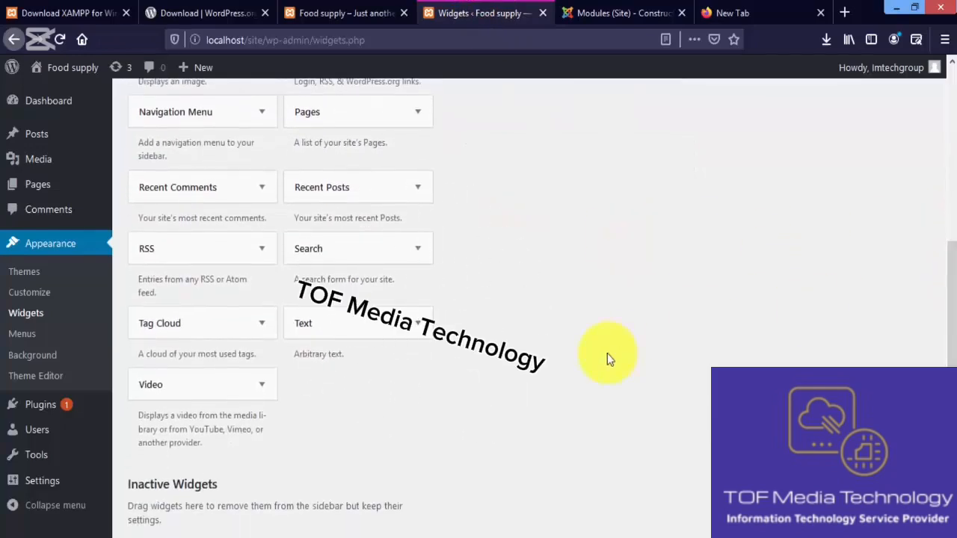
click(421, 318)
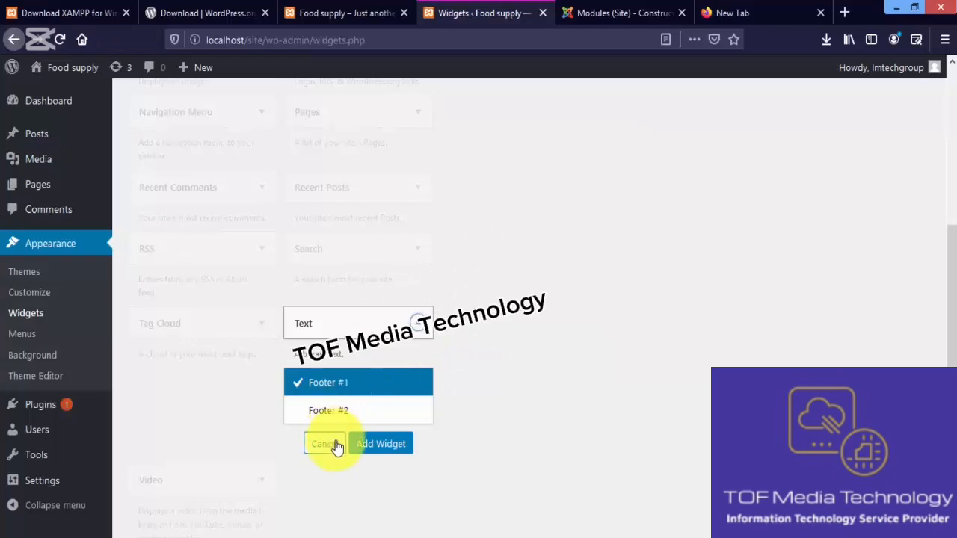
click(381, 445)
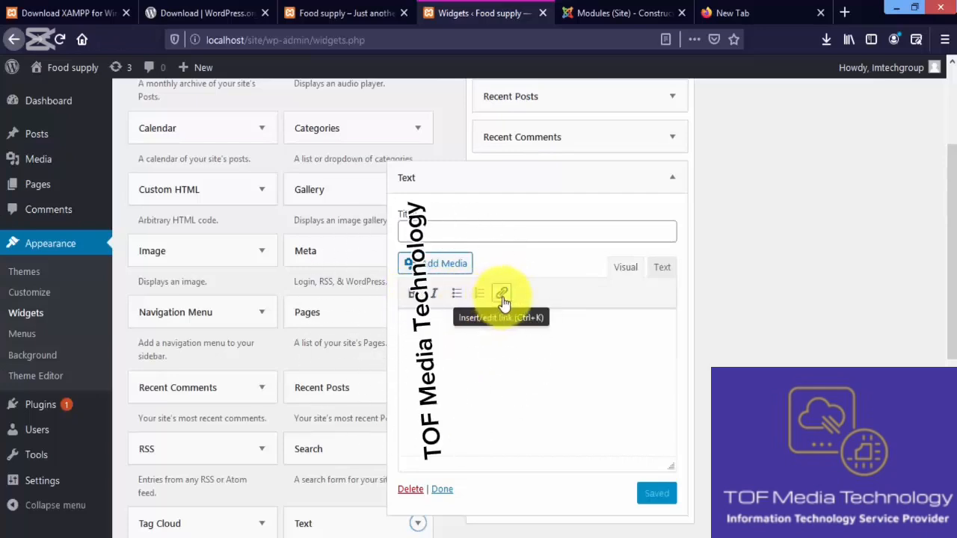
click(515, 336)
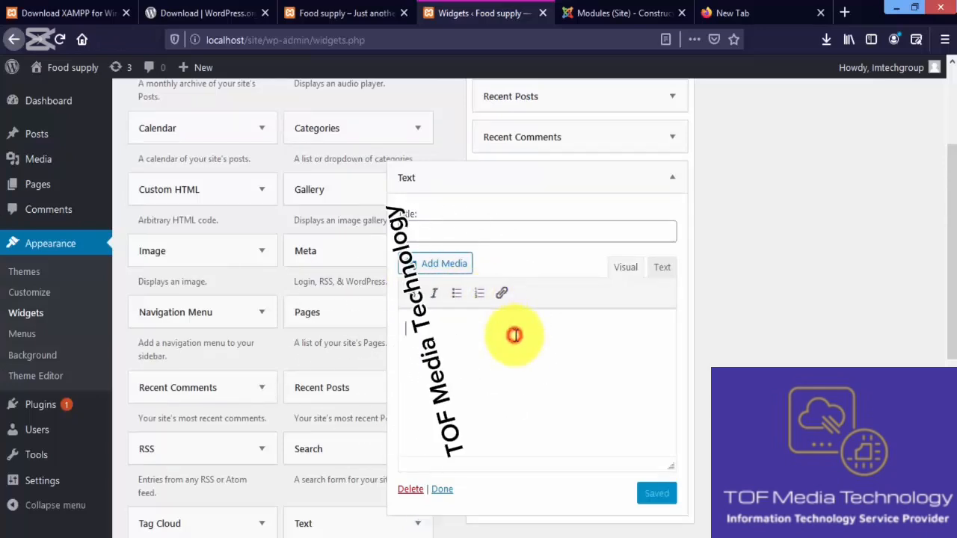
Start another new Custom module in Joomla! and examine its editor for comparison with the WordPress Text widget
click(597, 14)
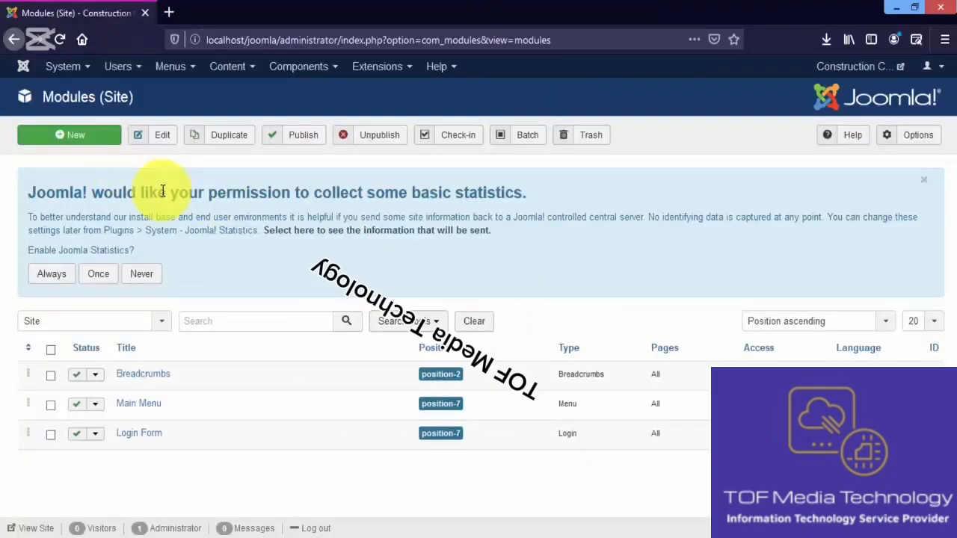
click(75, 135)
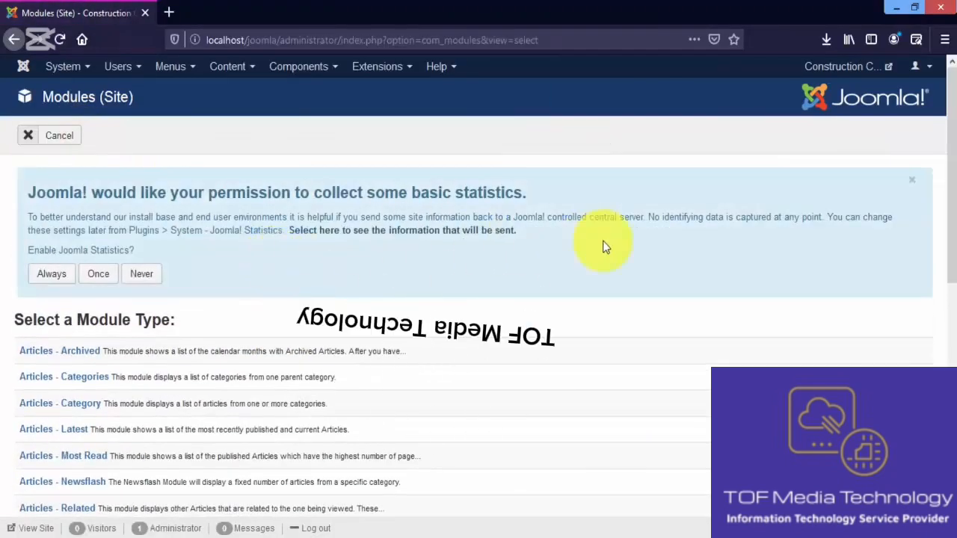
drag(951, 178, 950, 374)
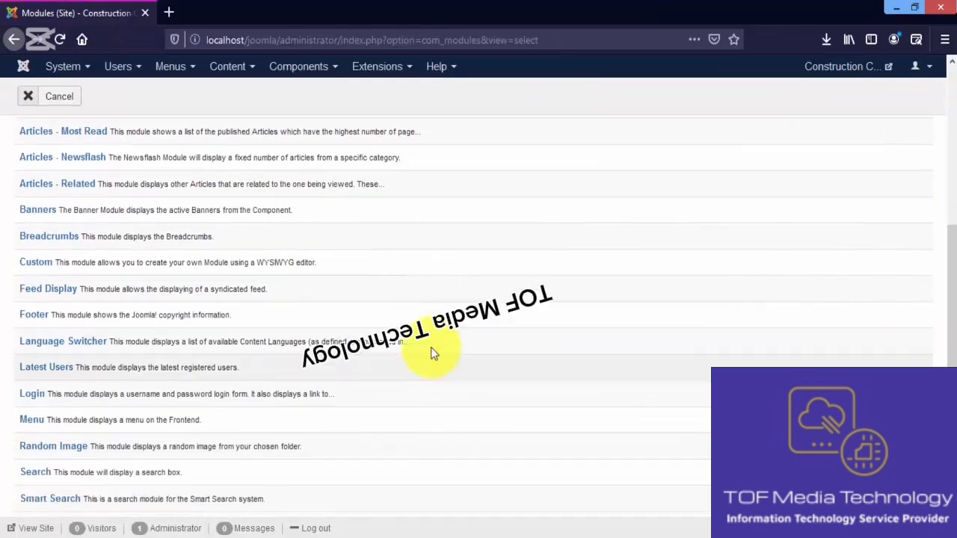
click(48, 270)
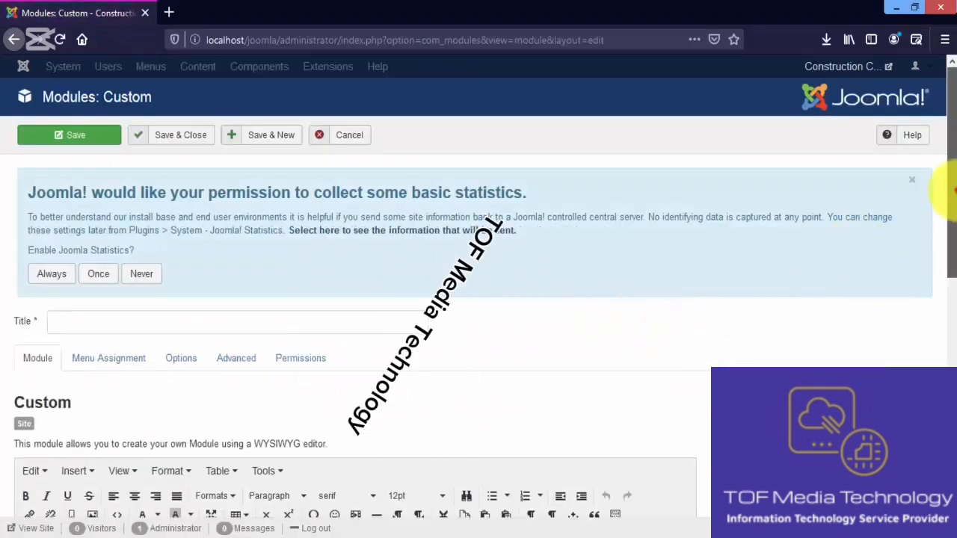
drag(946, 182, 954, 290)
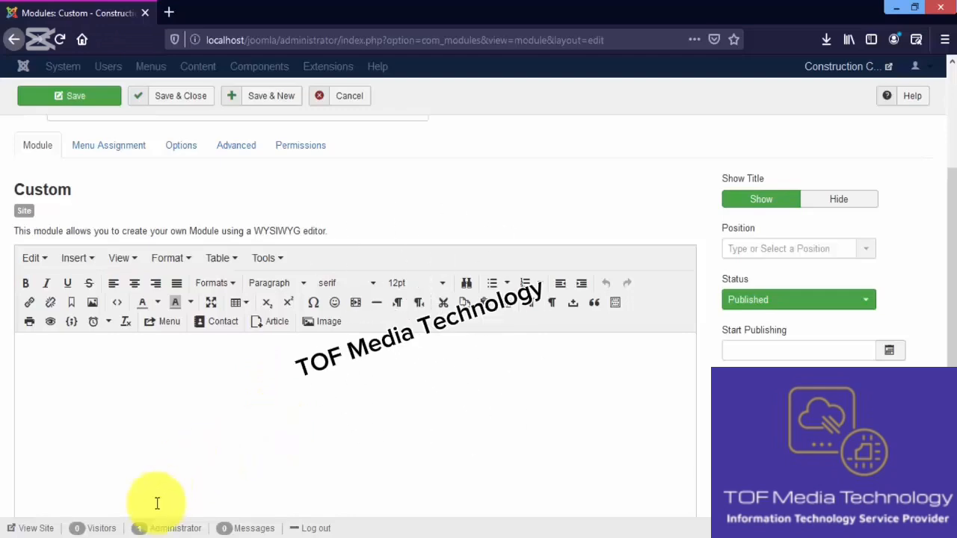
Switch to the WordPress Widgets page, review the Text widget's content editor and close the widget as done
mouse_move(127, 531)
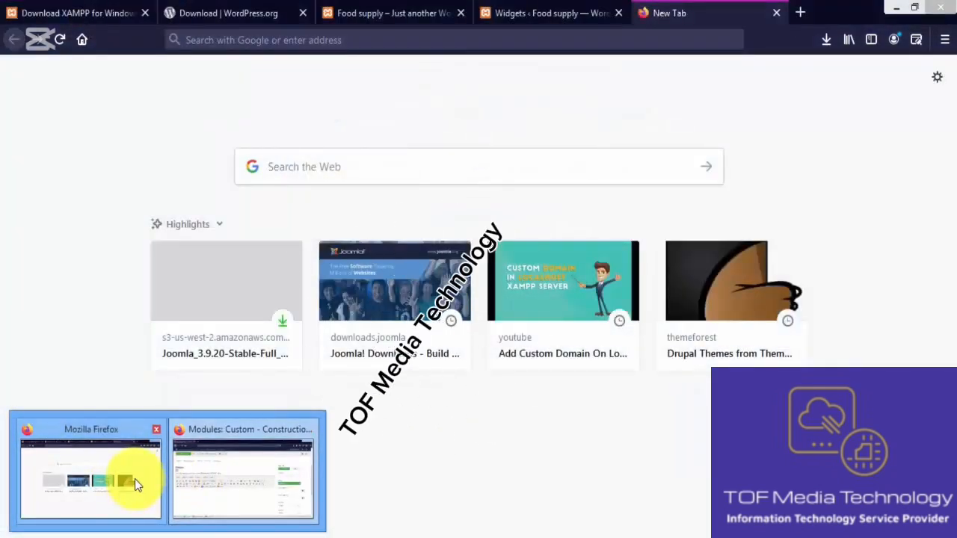
click(135, 479)
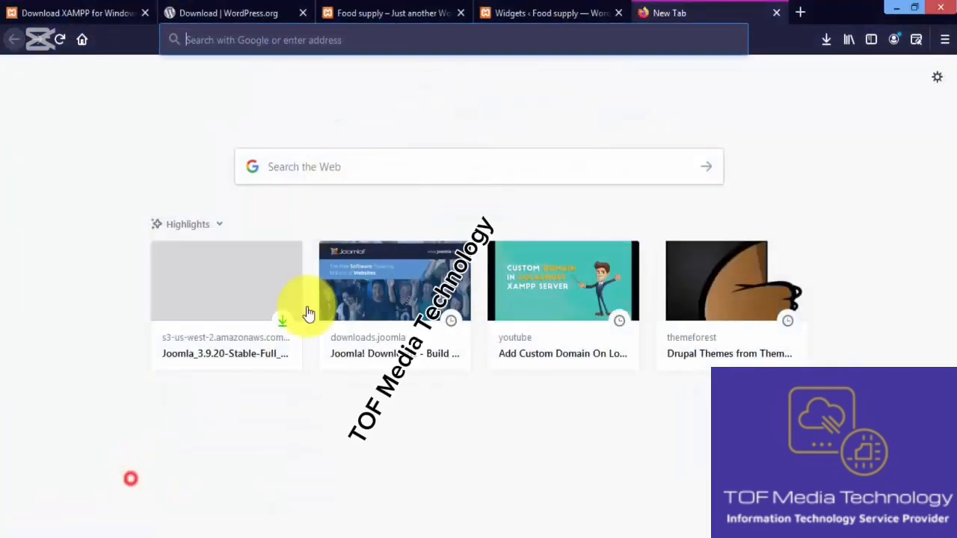
click(533, 22)
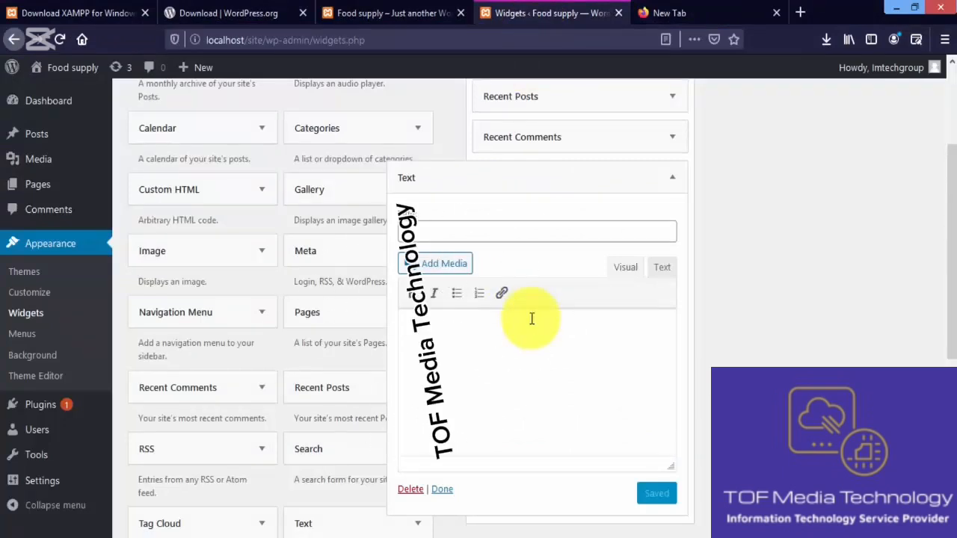
click(507, 336)
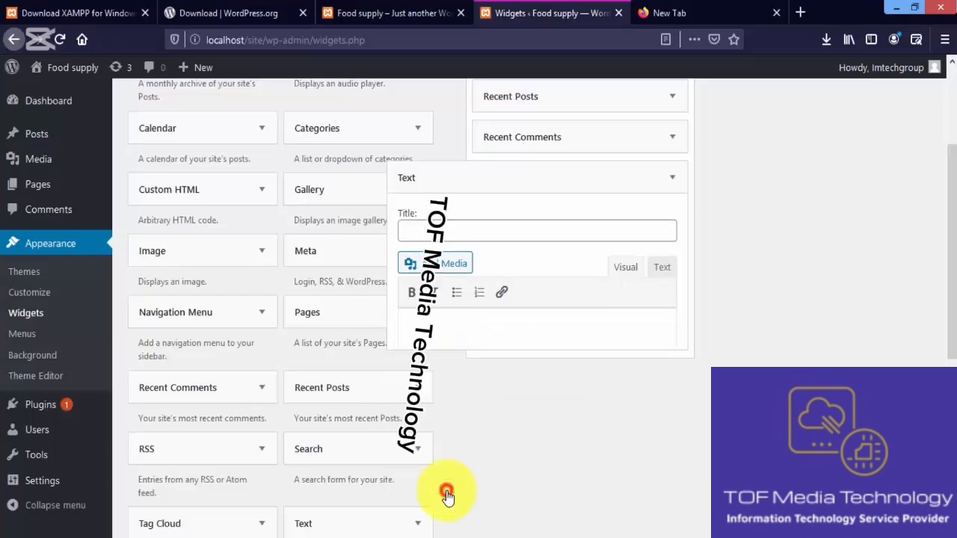
click(444, 490)
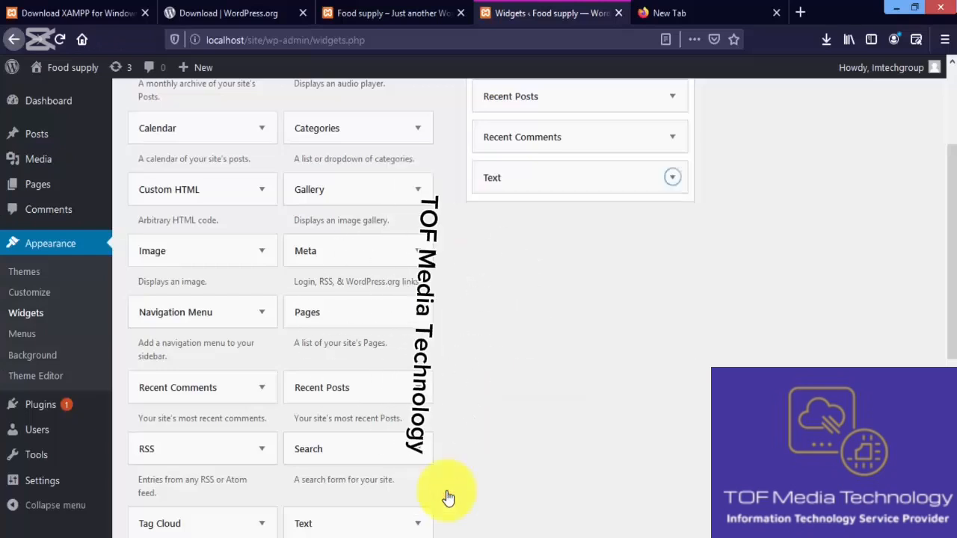
Open localhost/site/wp-admin/widgets.php in a new tab beside the Joomla! administration and cancel the new Custom module
click(390, 41)
key(ctrl+c)
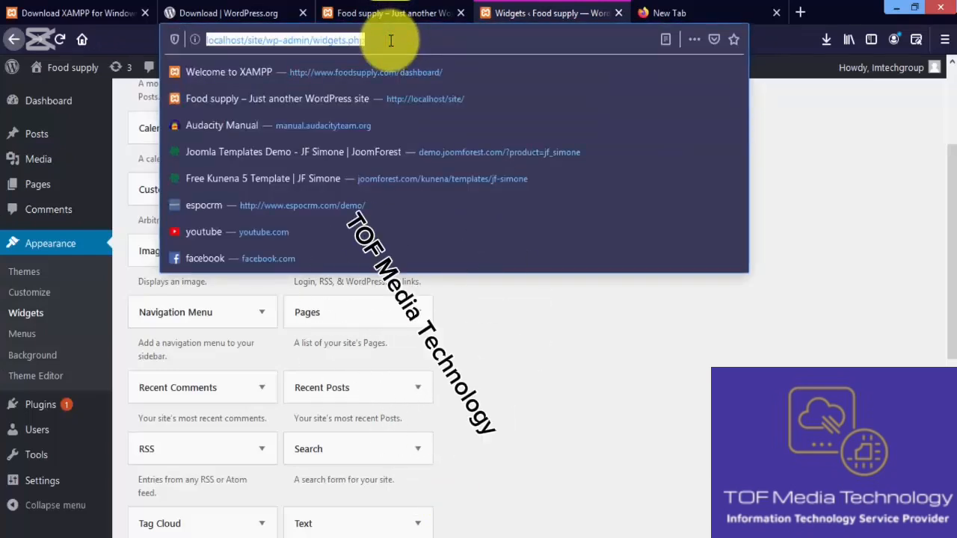
mouse_move(120, 537)
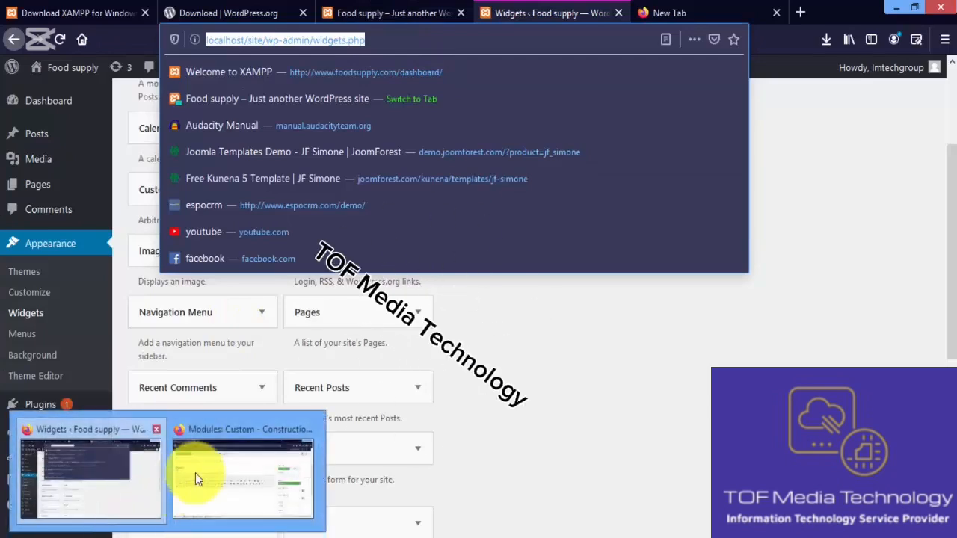
click(195, 474)
click(176, 13)
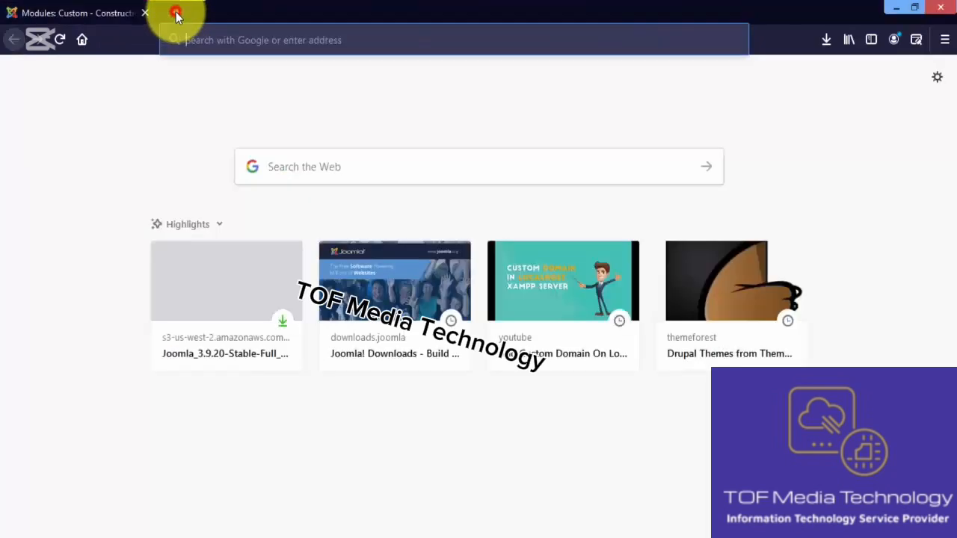
key(ctrl+v)
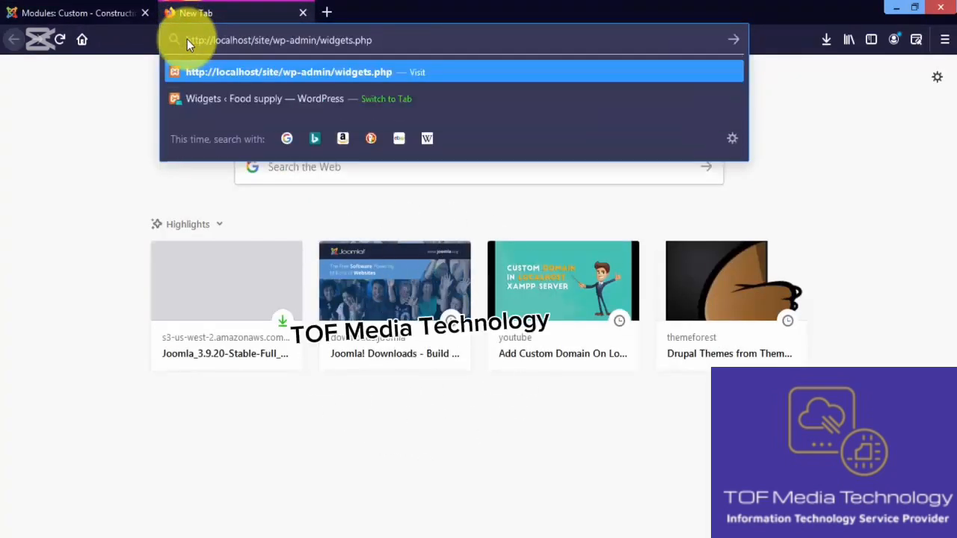
key(Return)
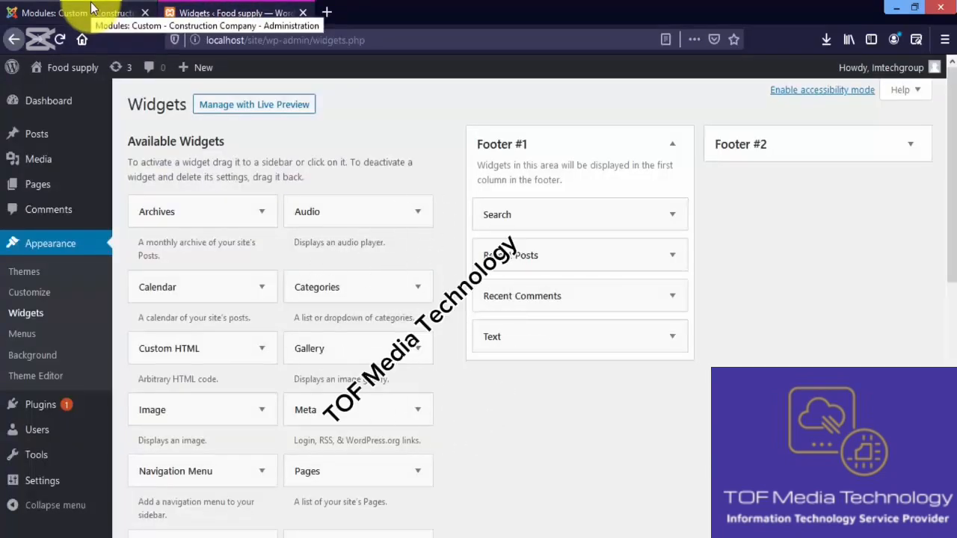
click(92, 10)
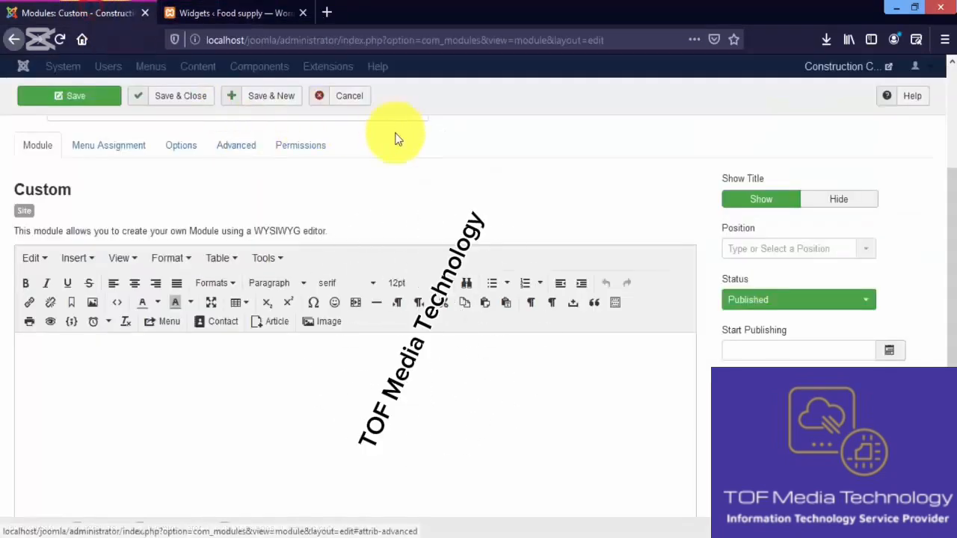
click(363, 98)
View the WordPress Theme Editor, acknowledging its direct-editing warning, and open the list of installed themes
click(259, 13)
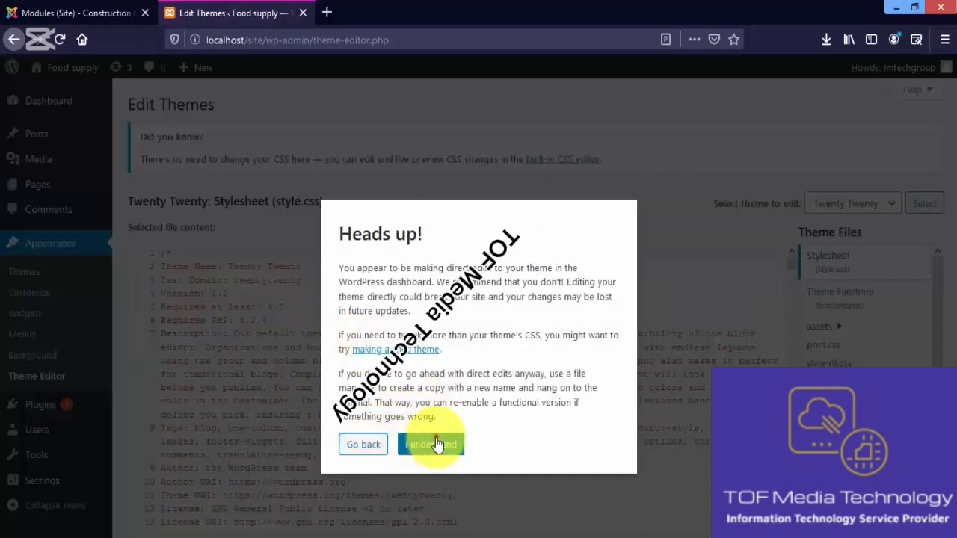
click(437, 446)
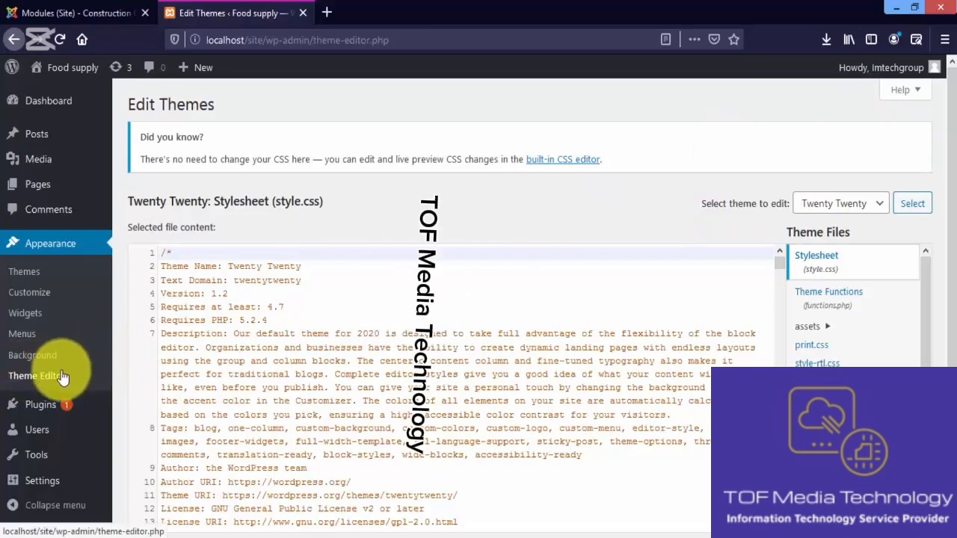
click(54, 297)
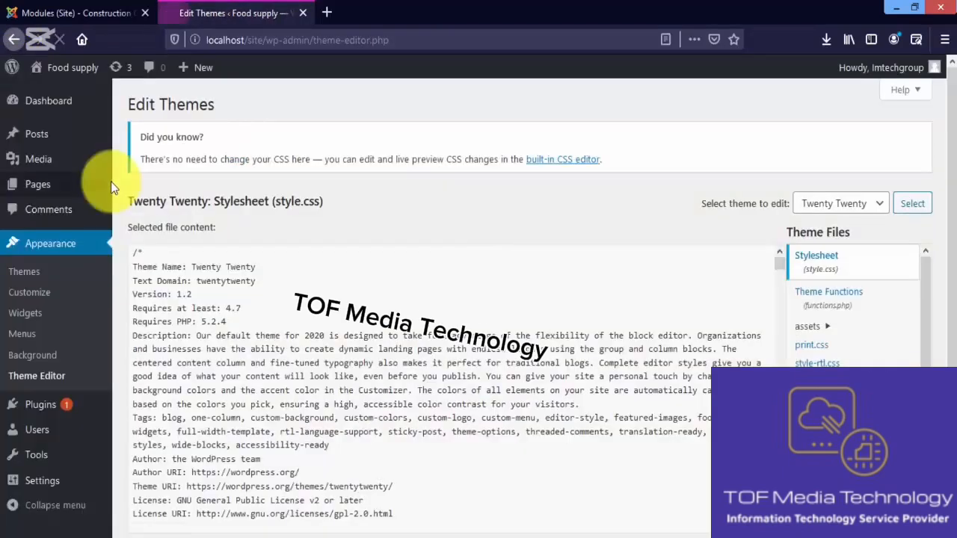
click(33, 277)
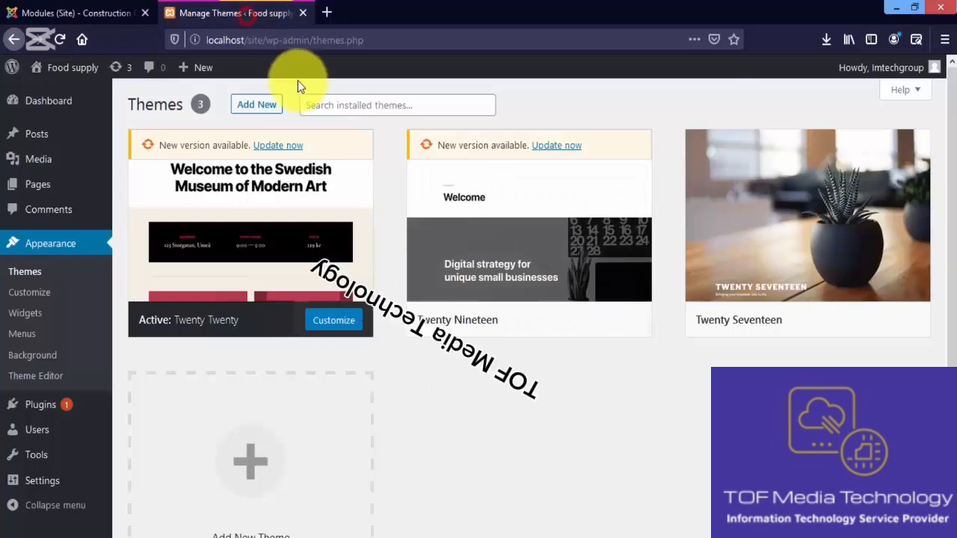
Examine the Joomla! site template styles and templates and compare them with the installed WordPress themes
click(38, 13)
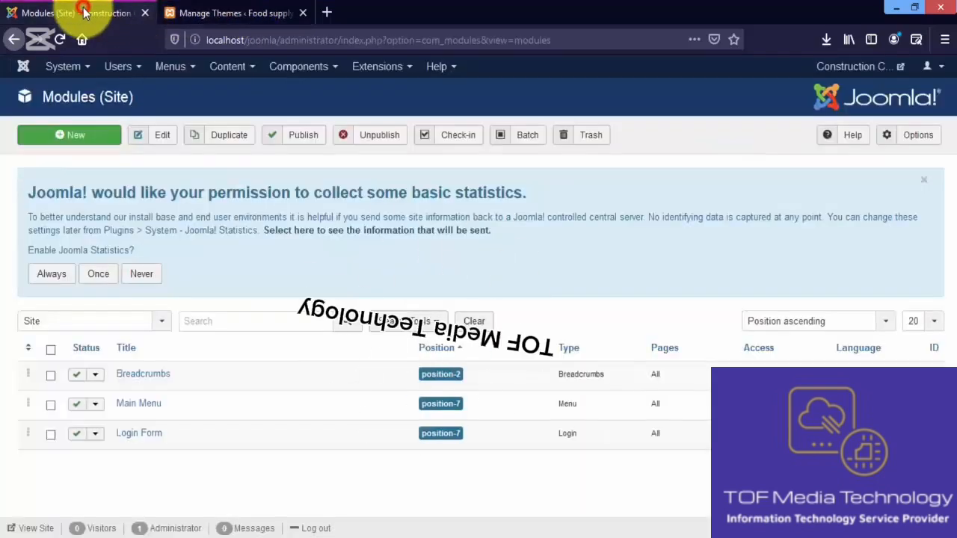
click(387, 73)
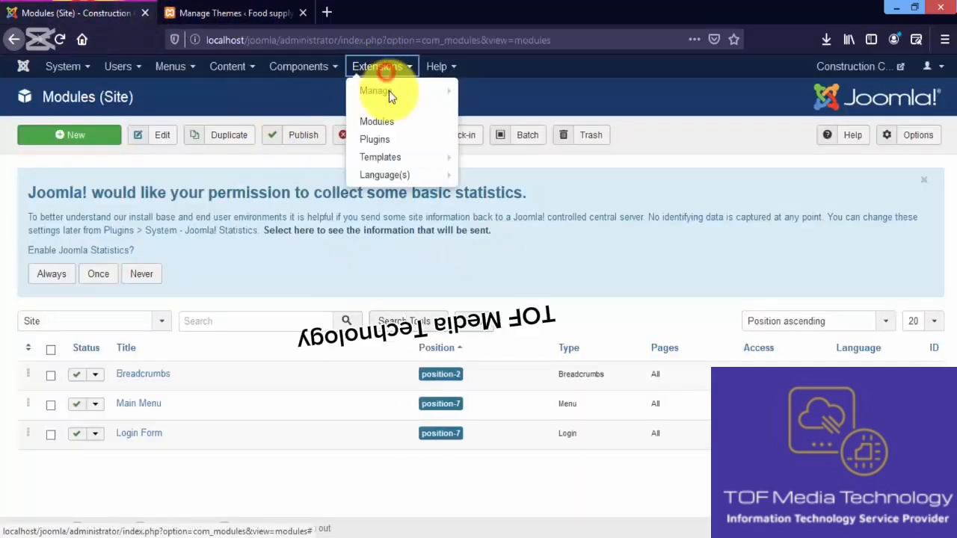
click(410, 163)
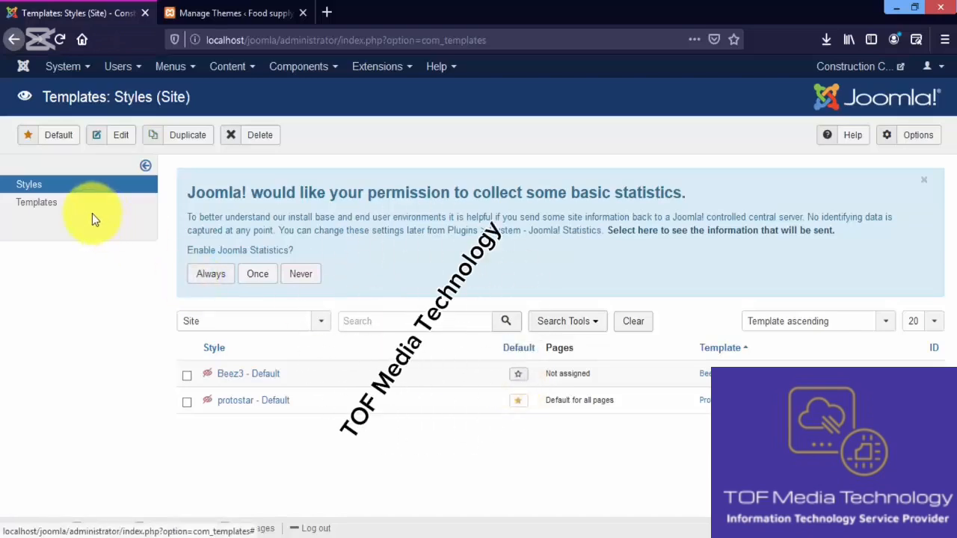
click(63, 206)
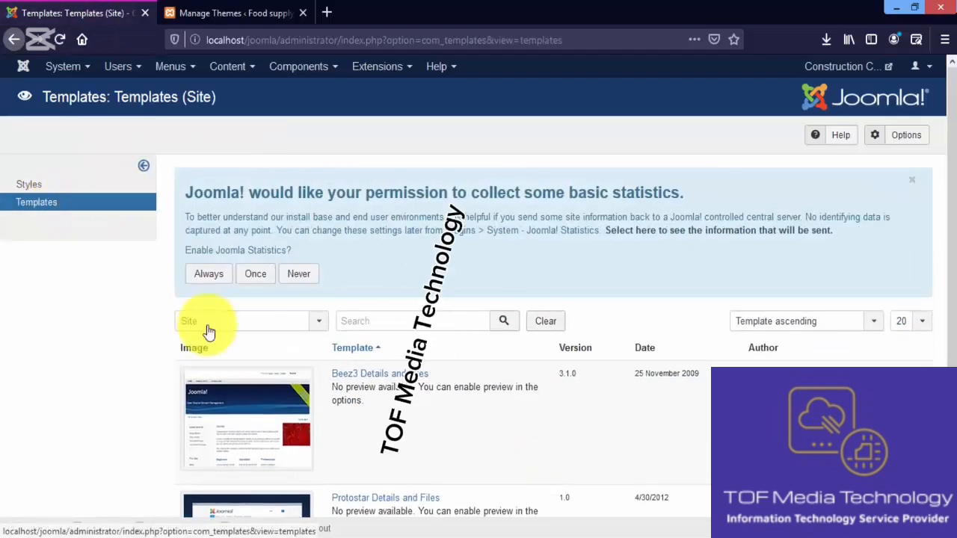
scroll(936, 277, down, 3)
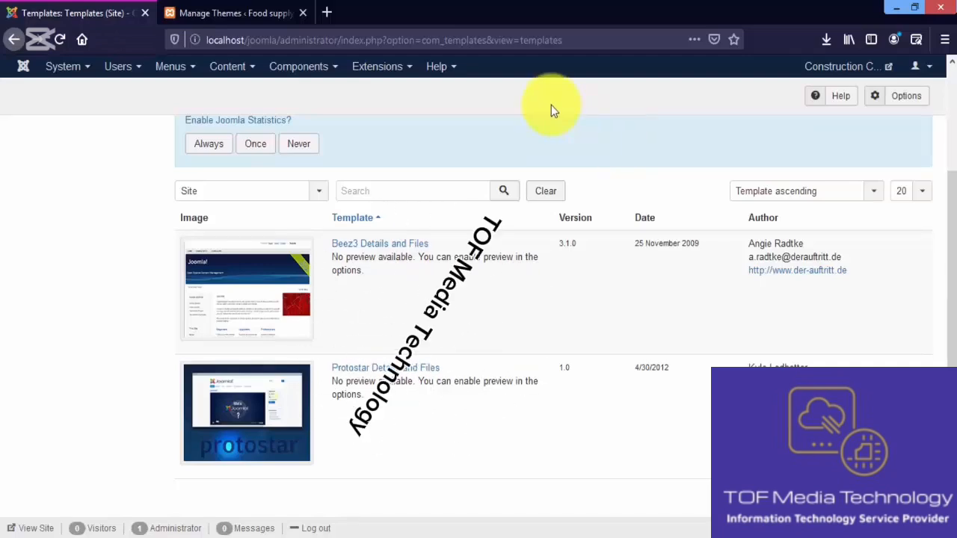
click(954, 165)
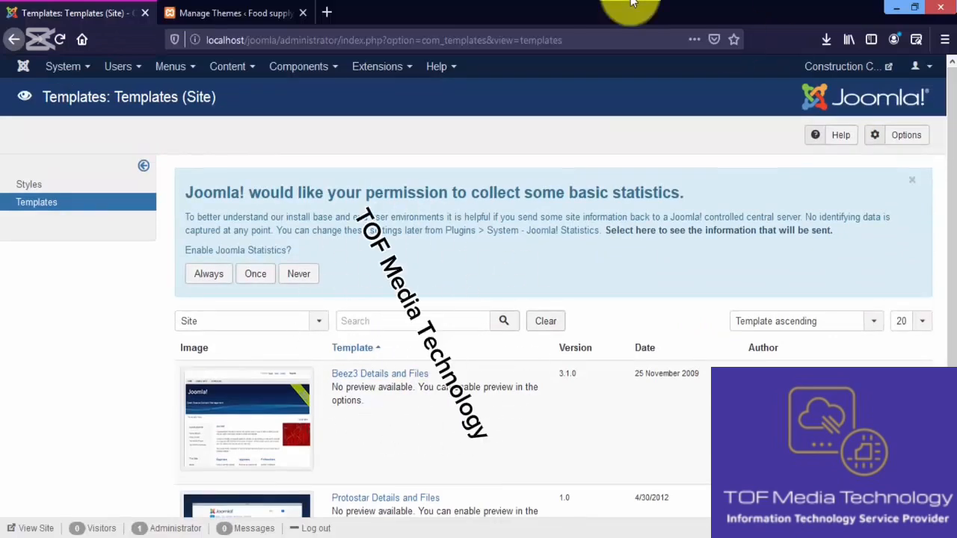
click(239, 13)
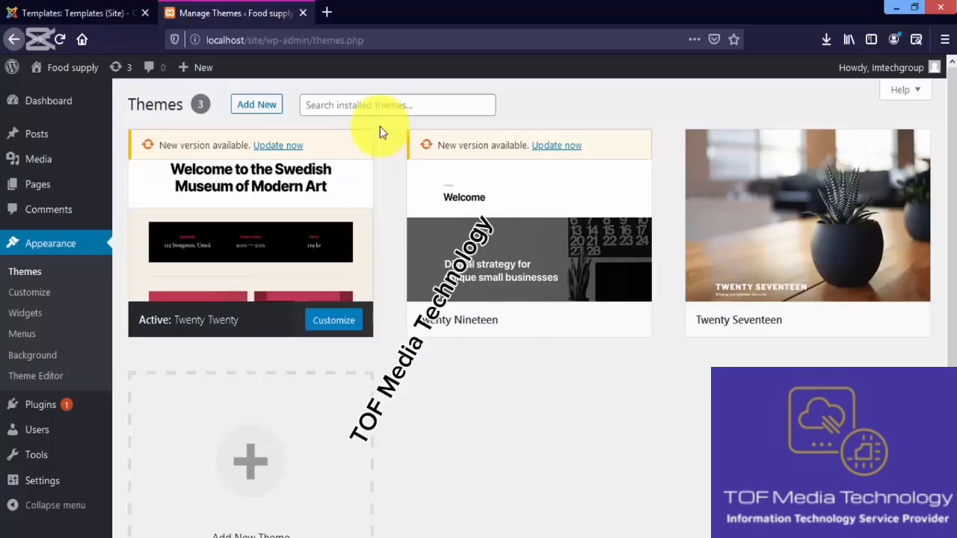
Set Site Offline to Yes in the Joomla! Global Configuration and save the configuration
click(110, 6)
click(69, 66)
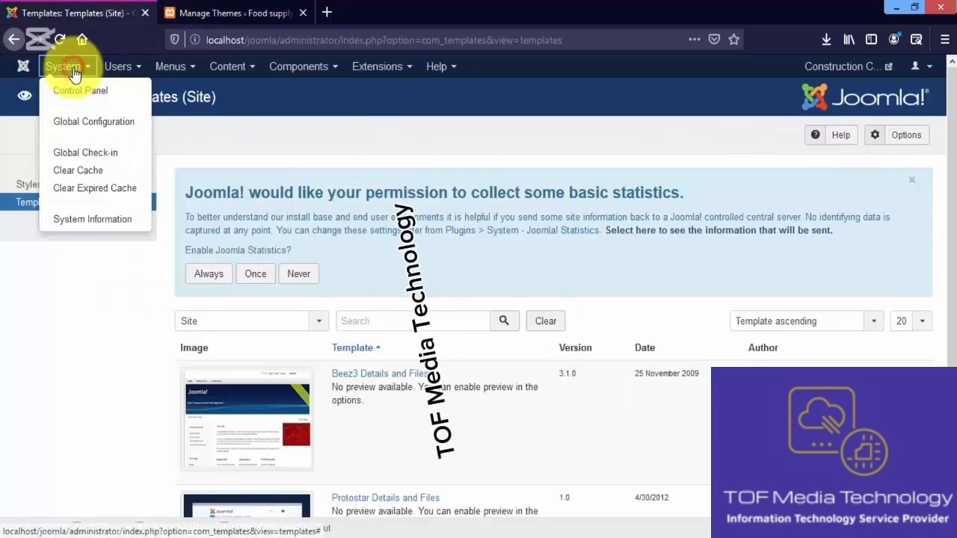
click(104, 124)
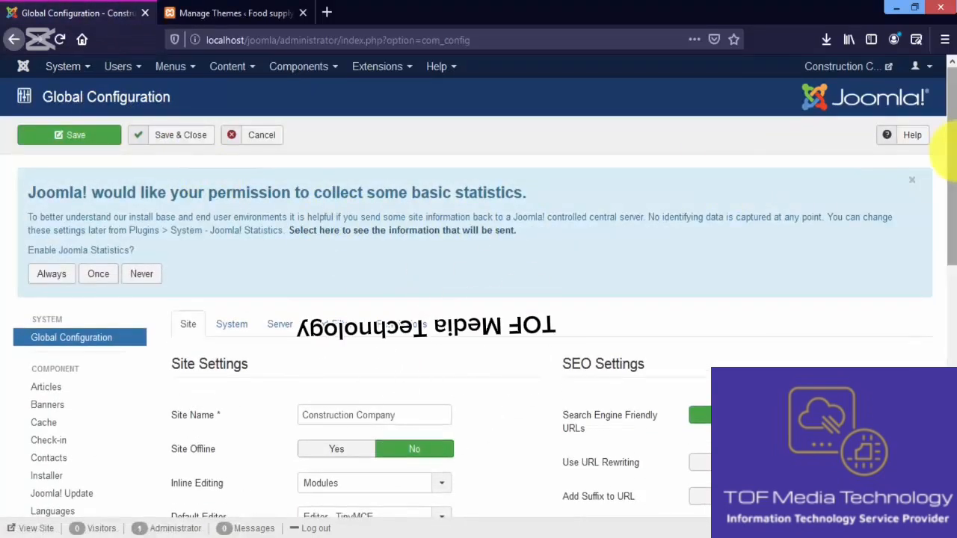
drag(954, 152, 951, 243)
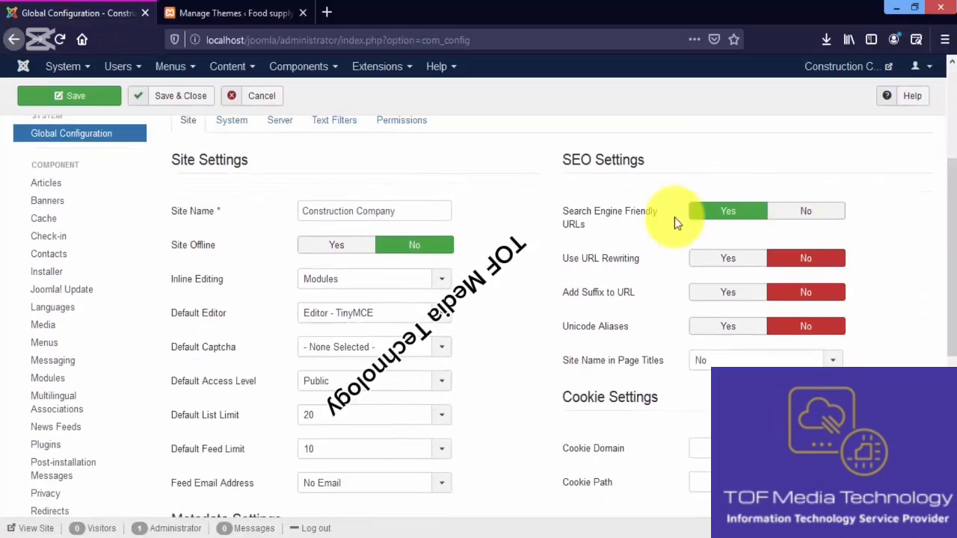
click(329, 258)
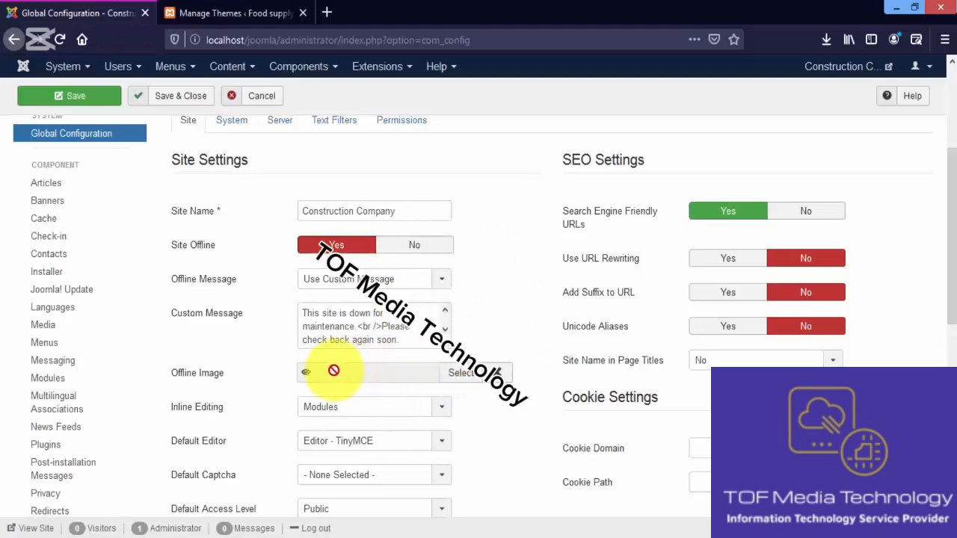
click(77, 97)
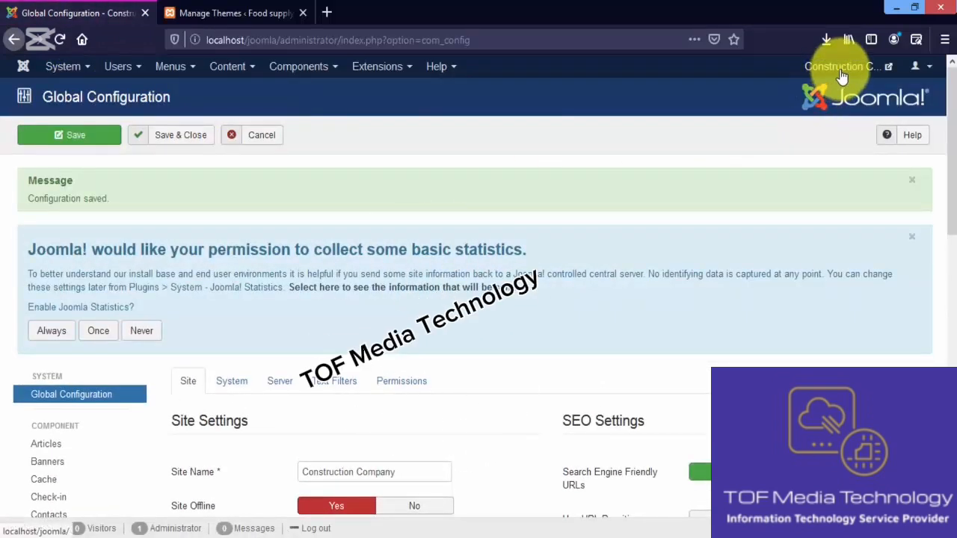
Open the Construction Company site front end in a new tab and view its offline page
right_click(837, 73)
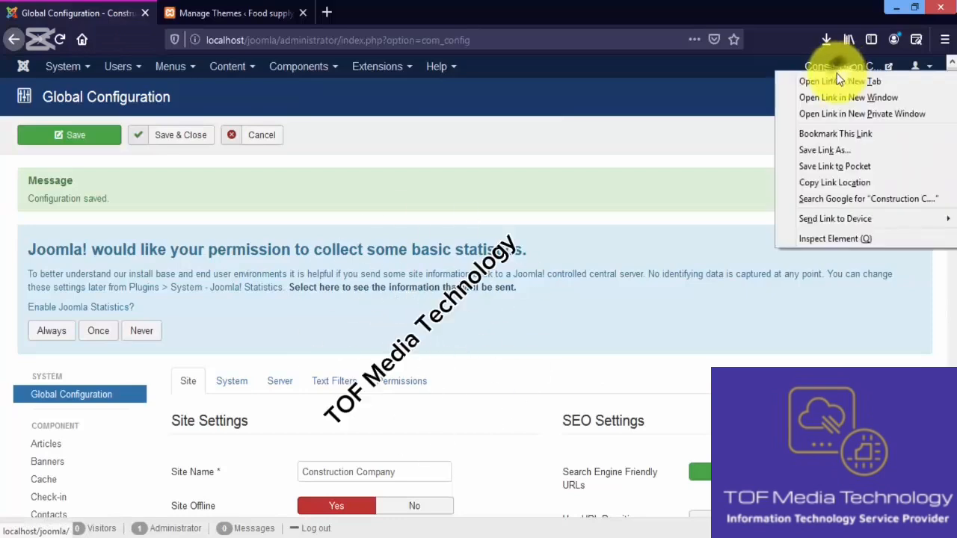
click(836, 82)
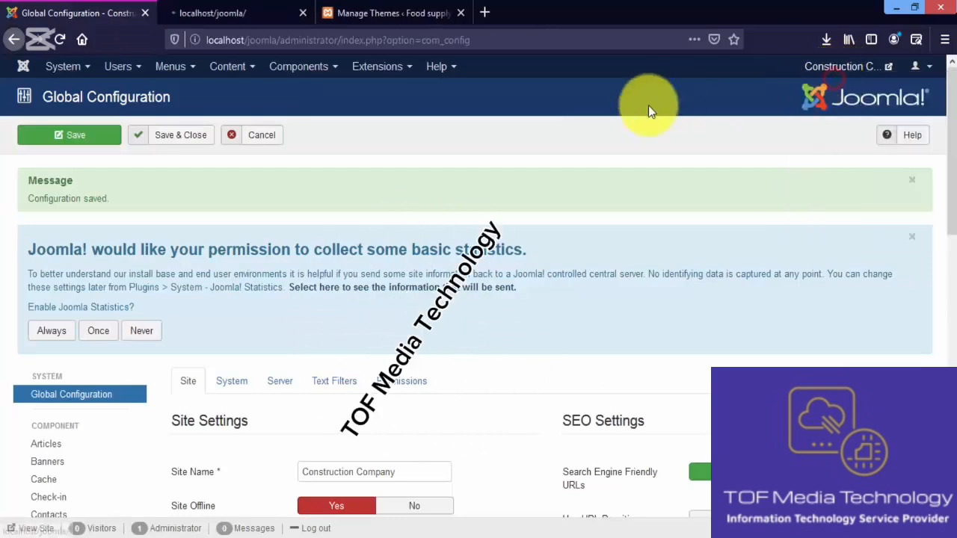
click(242, 11)
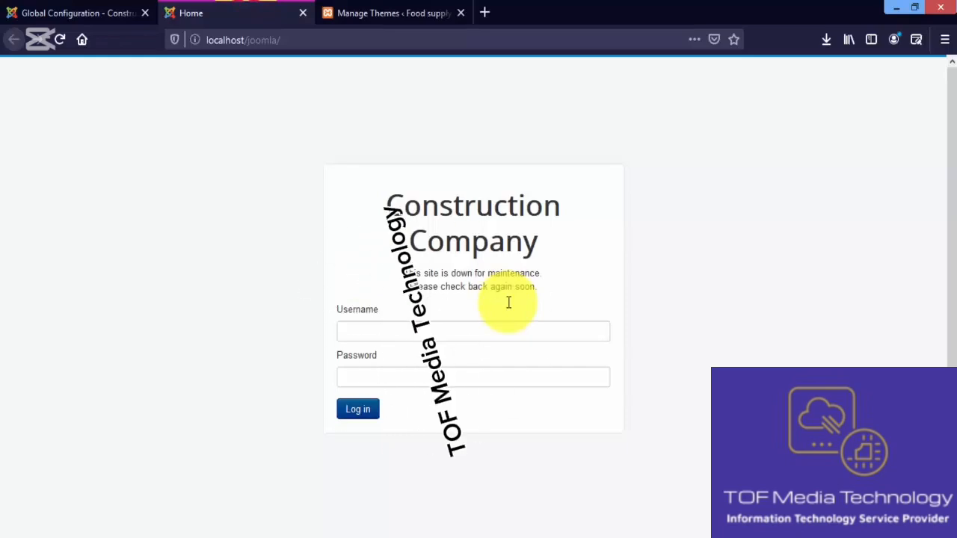
Open the General Settings of the WordPress site and review the Tagline and WordPress Address fields for comparison
click(382, 13)
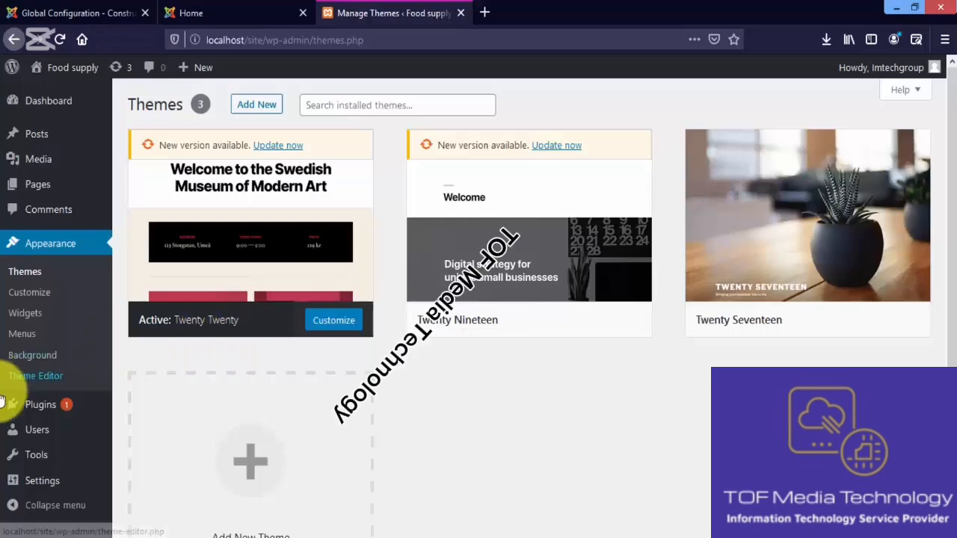
mouse_move(64, 486)
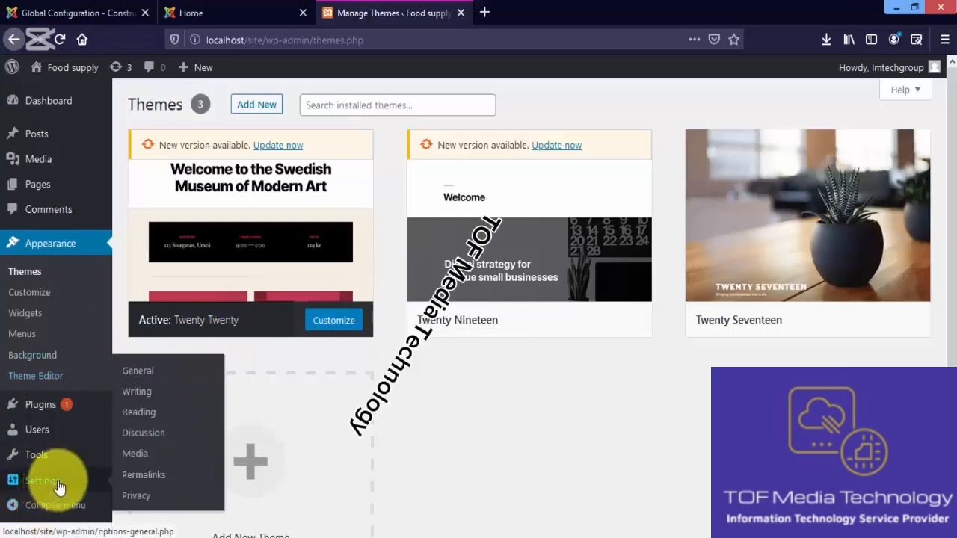
click(167, 375)
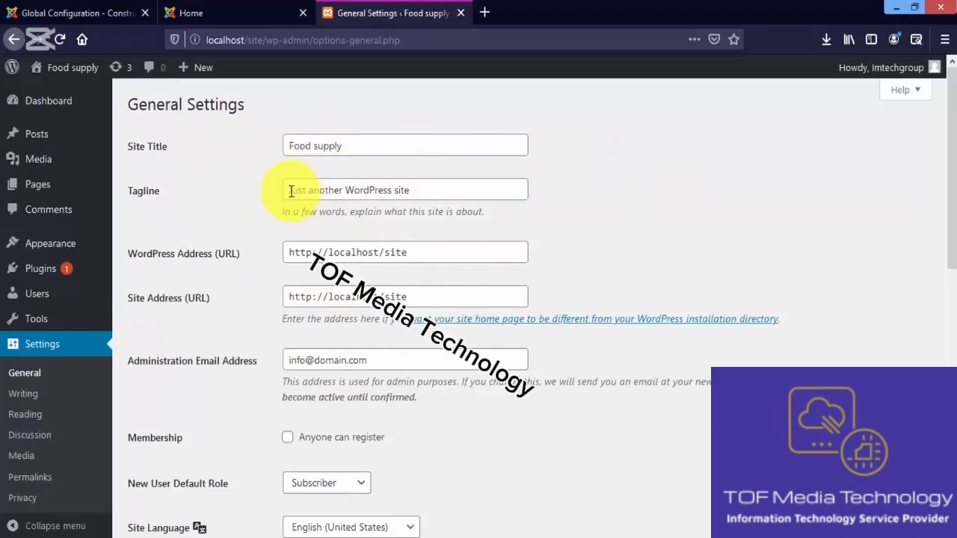
drag(291, 192, 409, 190)
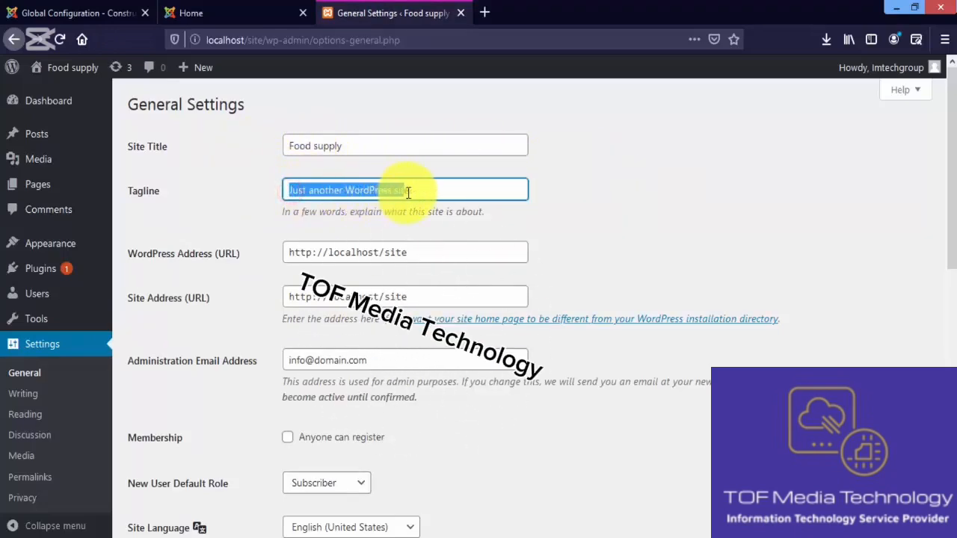
click(412, 258)
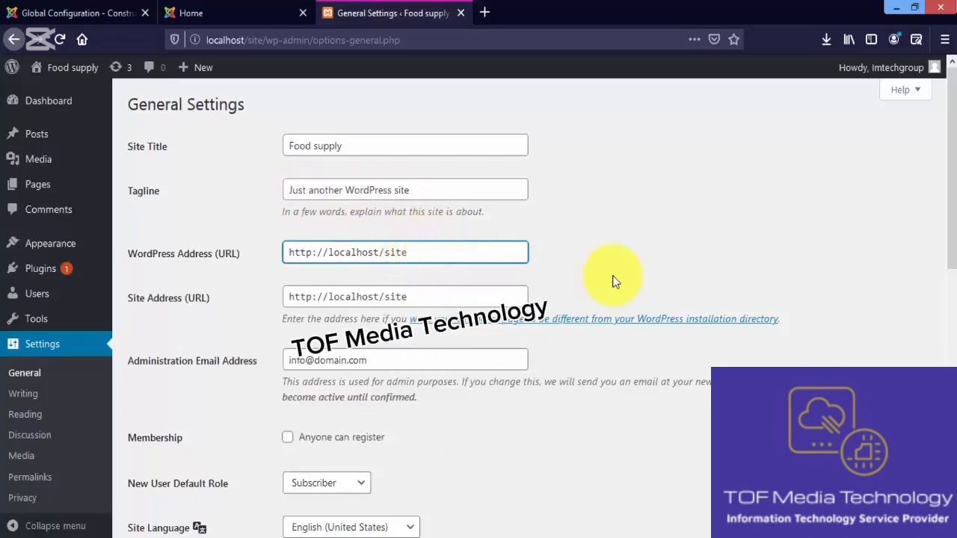
Review the date and time formats in the WordPress General Settings and open the Writing Settings
drag(952, 217, 952, 468)
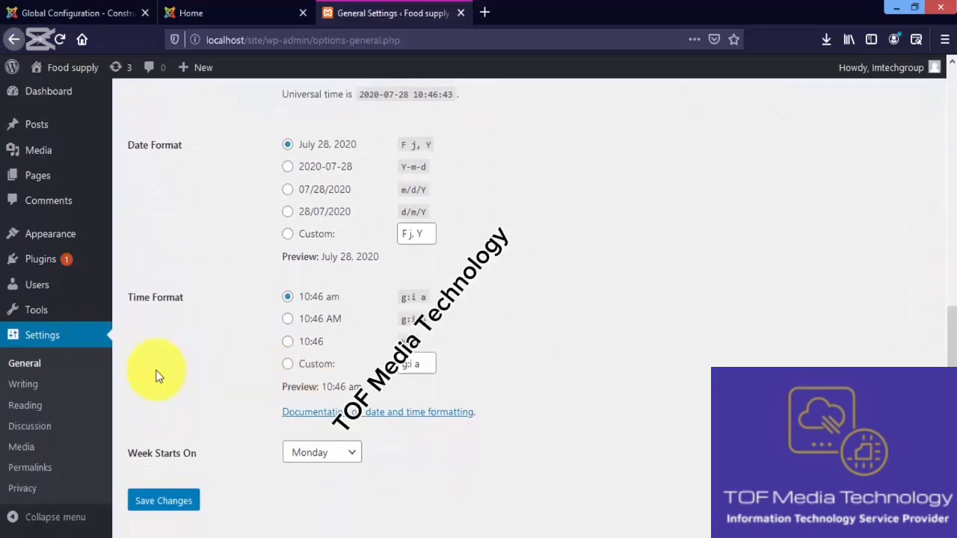
click(60, 384)
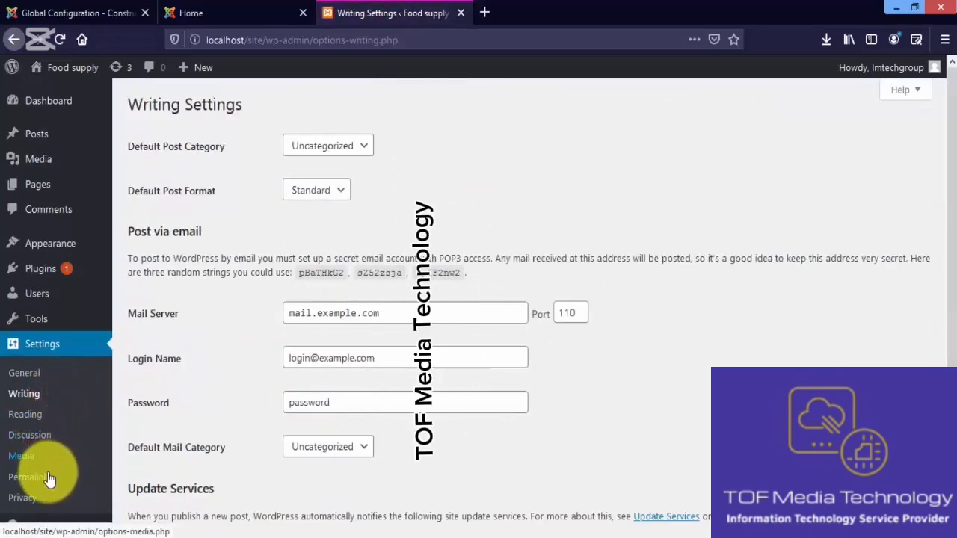
Return to the Joomla! Global Configuration and set Site Offline to No
click(107, 7)
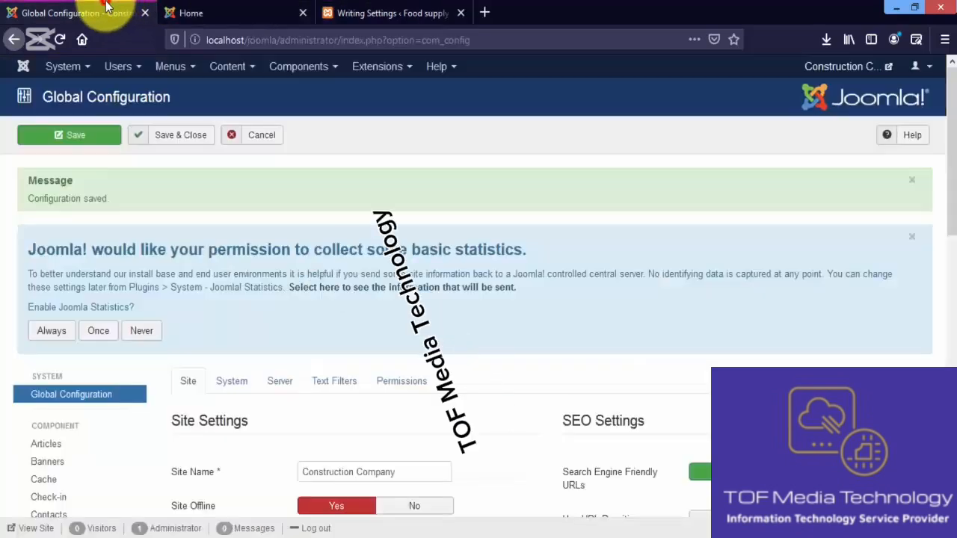
drag(950, 181, 955, 297)
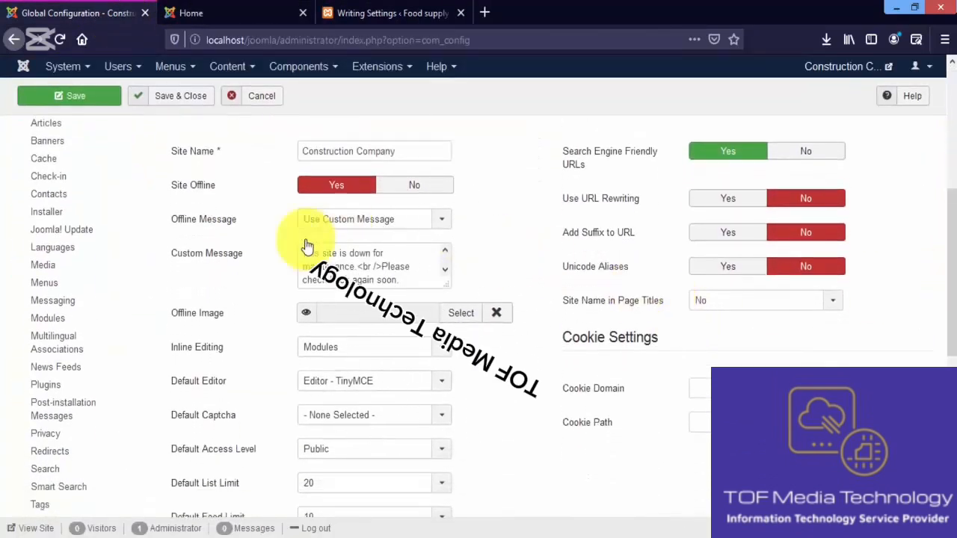
click(412, 185)
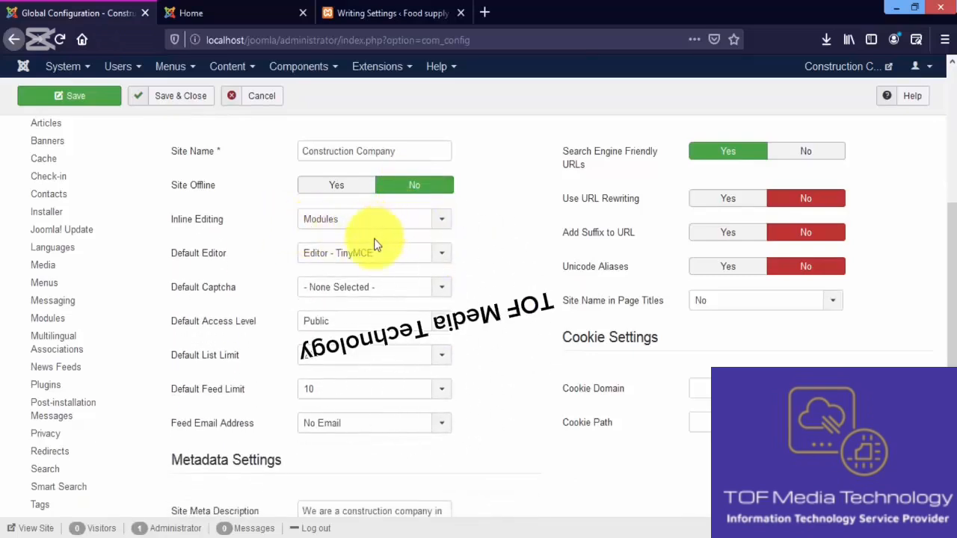
Review the Default Editor and Default Captcha choices, keeping Editor - TinyMCE and None Selected
click(390, 254)
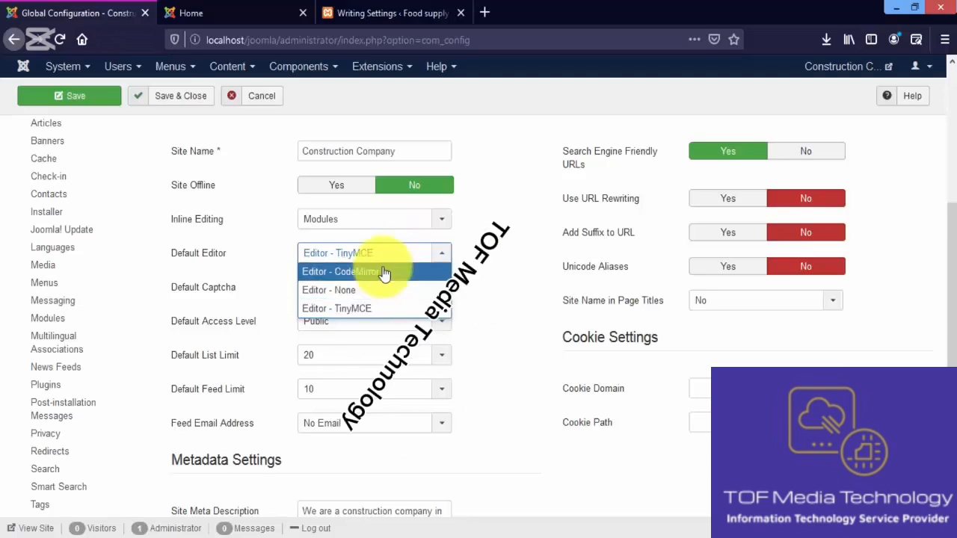
click(385, 309)
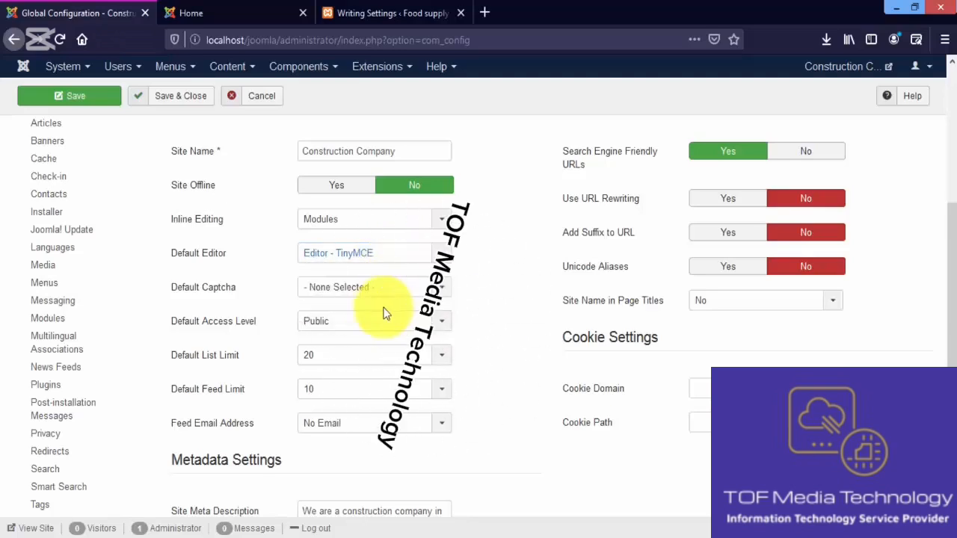
click(378, 290)
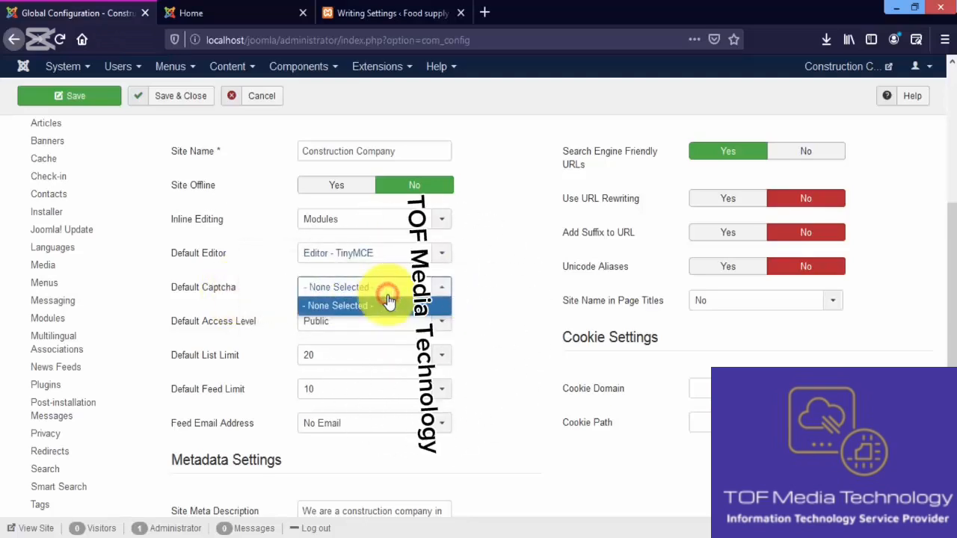
click(386, 305)
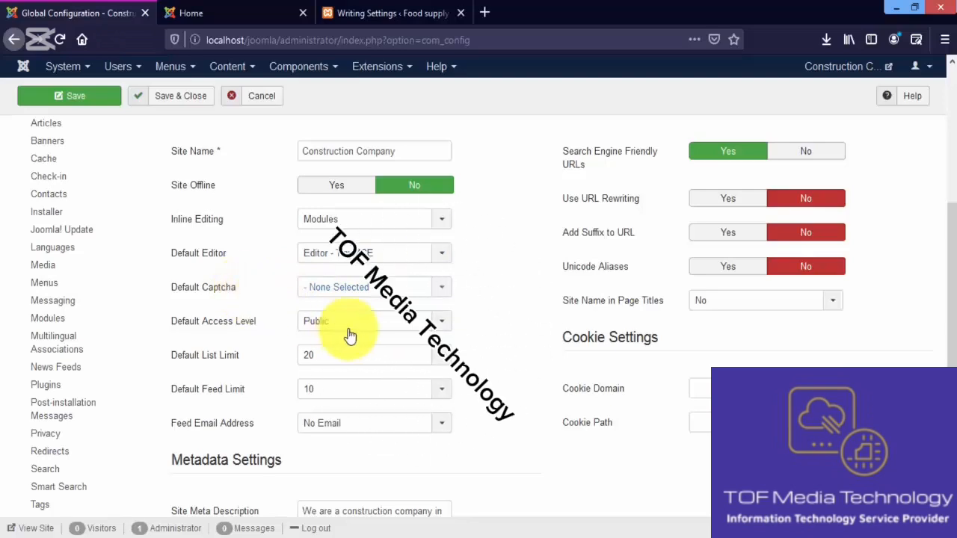
Examine the SEO Settings, including the Site Name in Page Titles options, and the Metadata Settings of the Joomla! site
drag(950, 225, 952, 251)
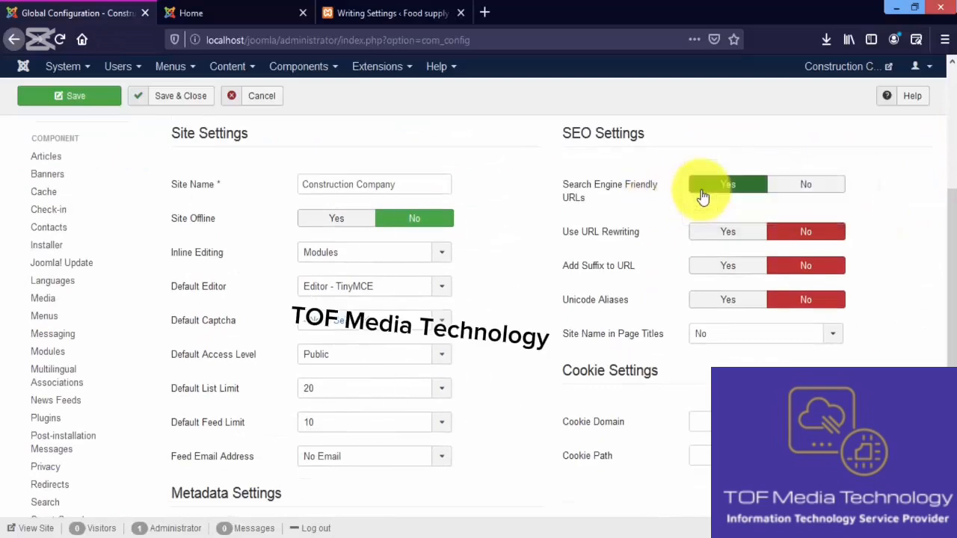
click(703, 196)
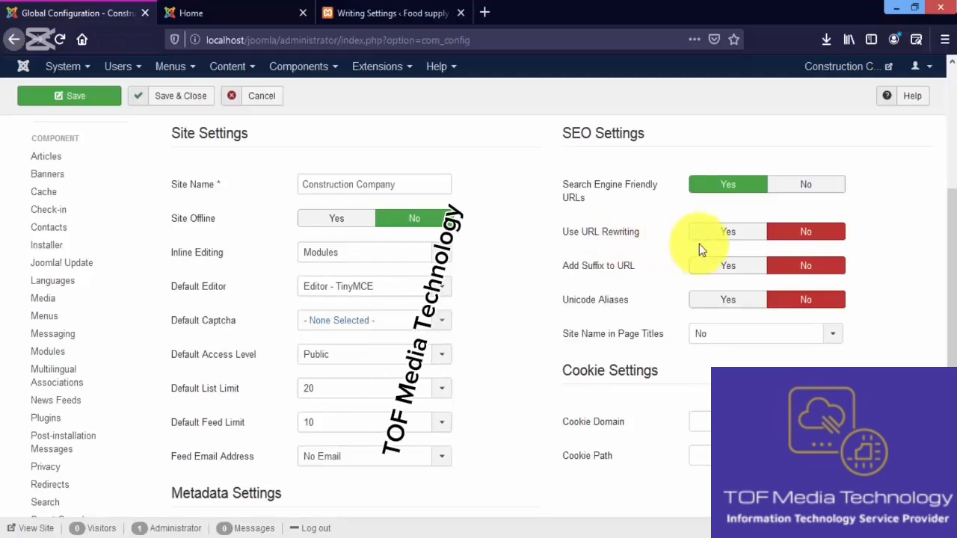
mouse_move(617, 239)
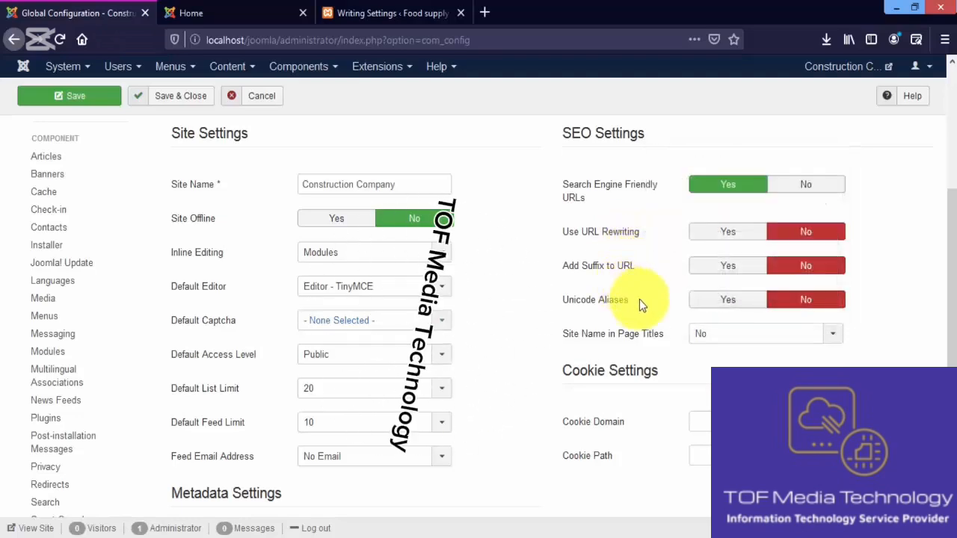
click(822, 338)
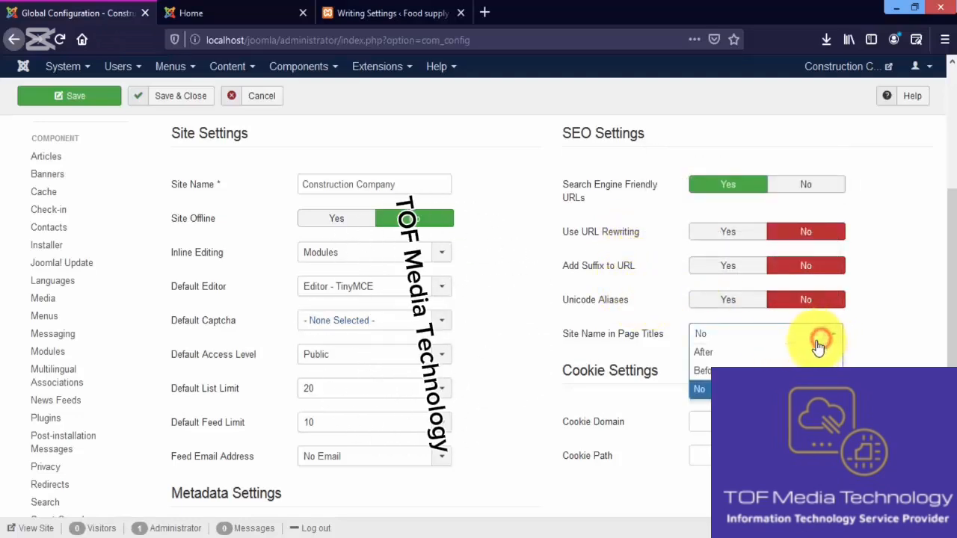
click(872, 336)
scroll(940, 314, down, 3)
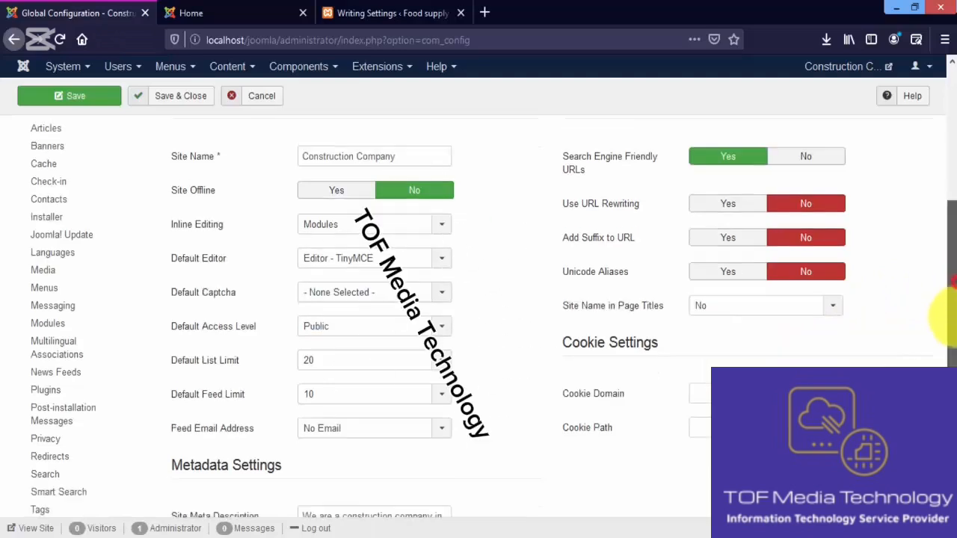
scroll(943, 318, down, 3)
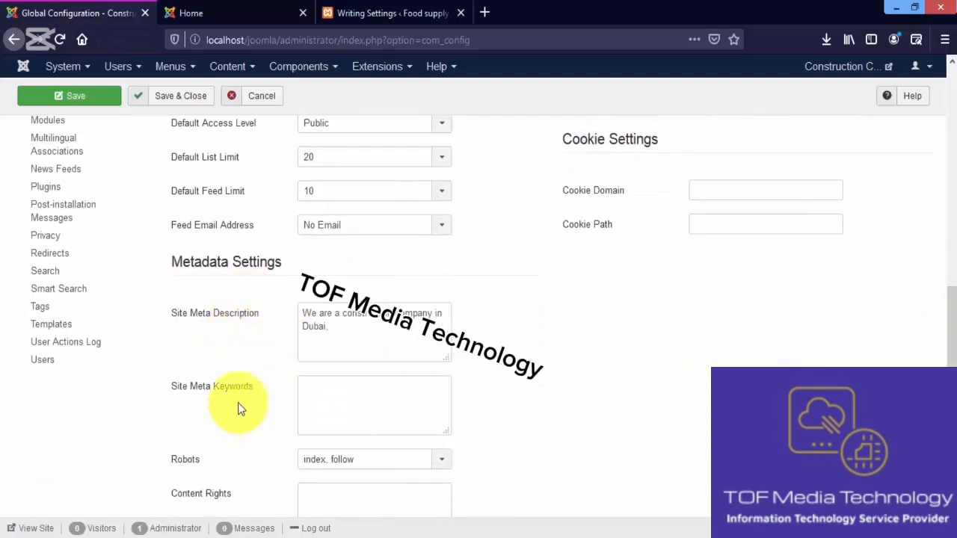
scroll(947, 342, down, 3)
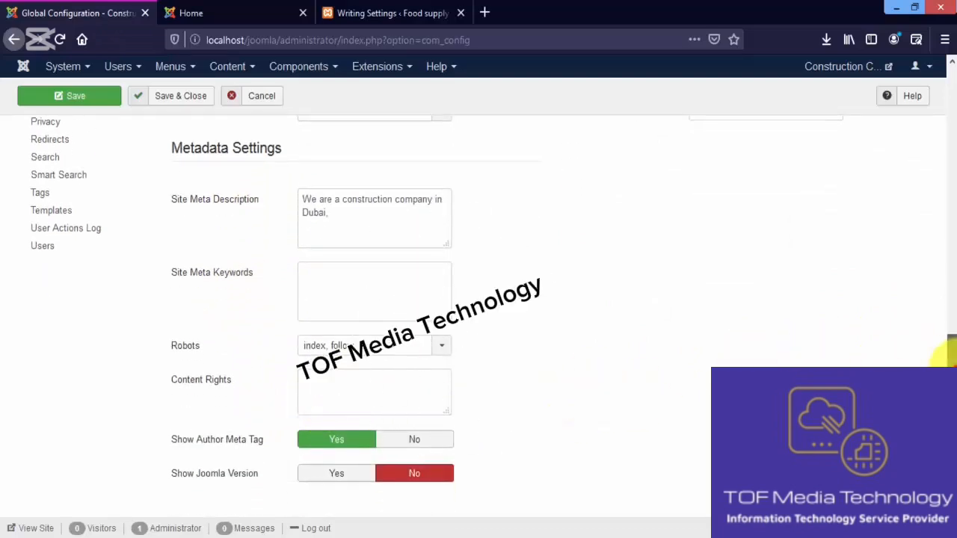
Examine the System section of the Global Configuration, including the log folder, Cache Handler and System Cache options
drag(951, 371, 949, 153)
click(234, 228)
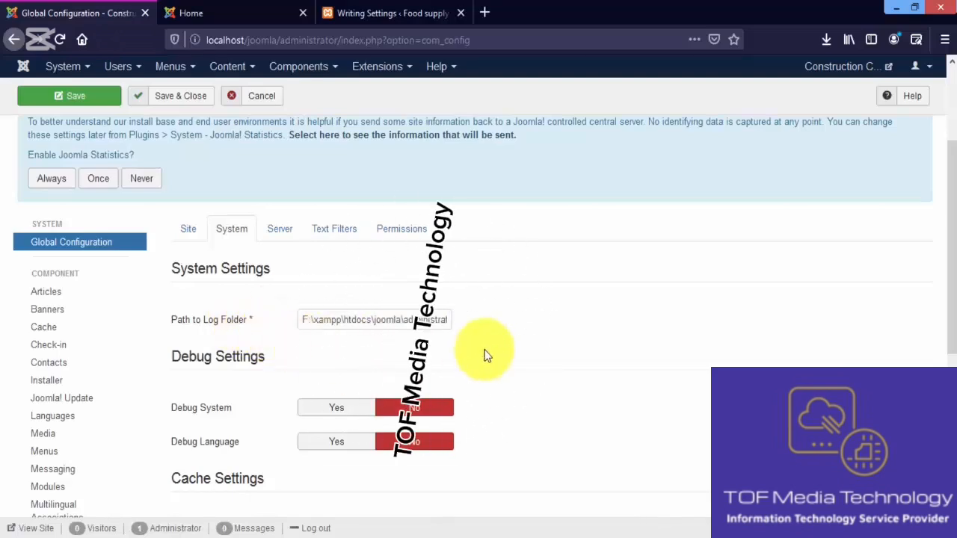
drag(950, 247, 948, 302)
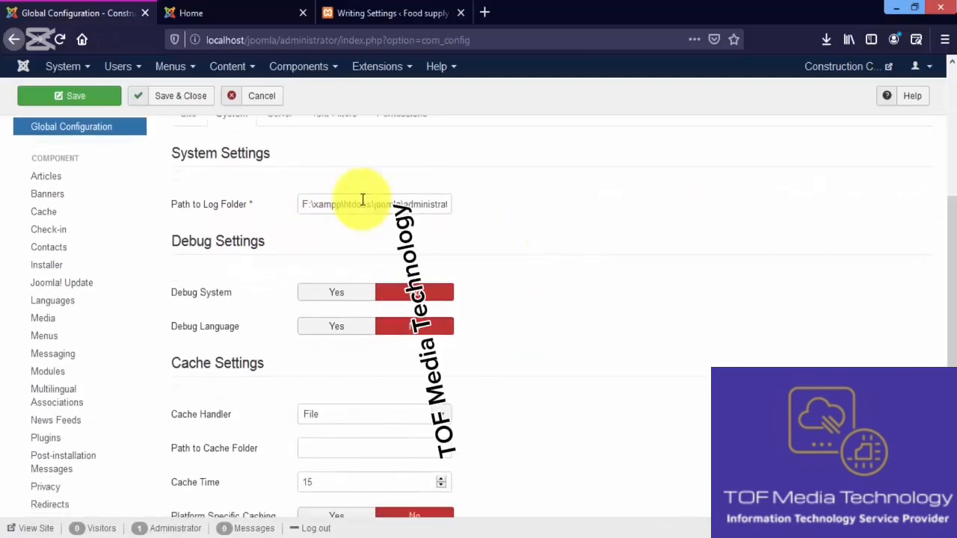
scroll(940, 274, down, 3)
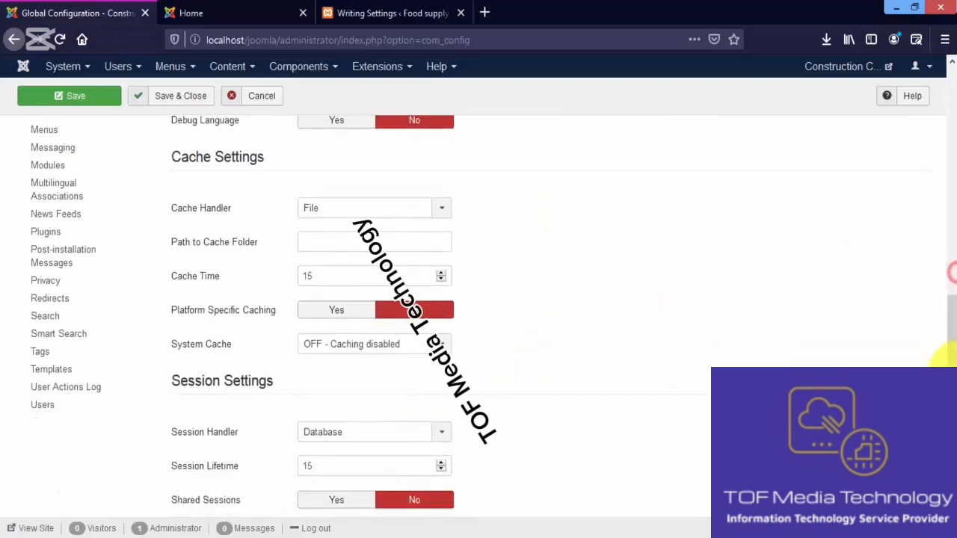
click(309, 208)
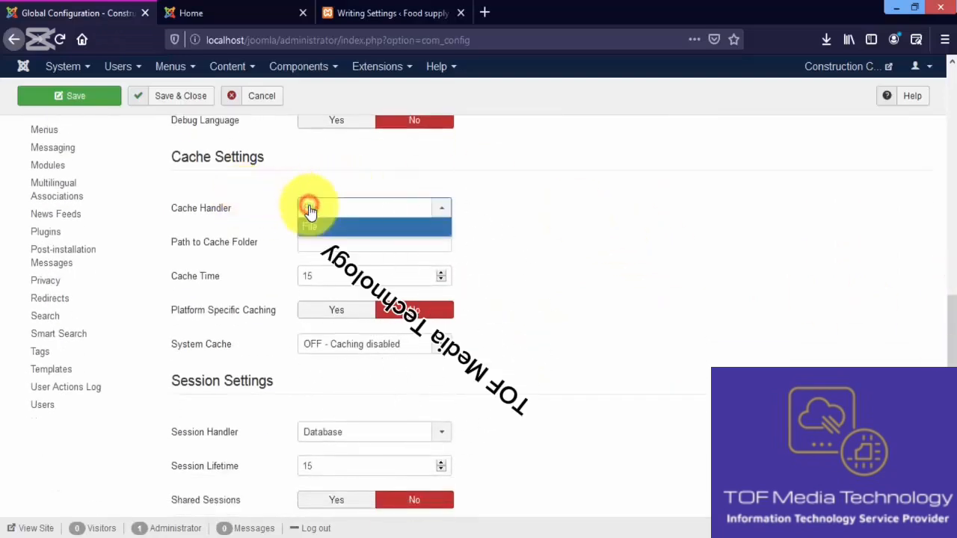
click(323, 228)
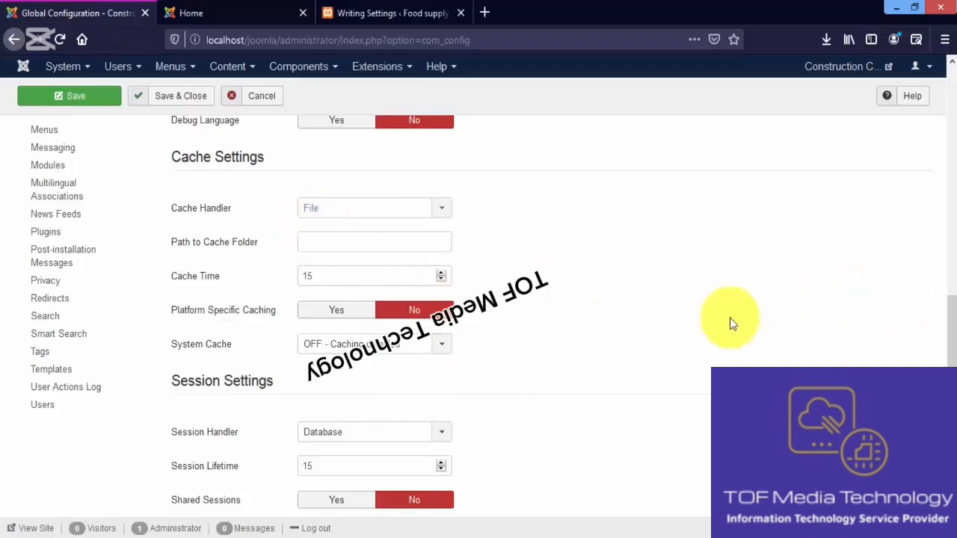
drag(952, 329, 952, 345)
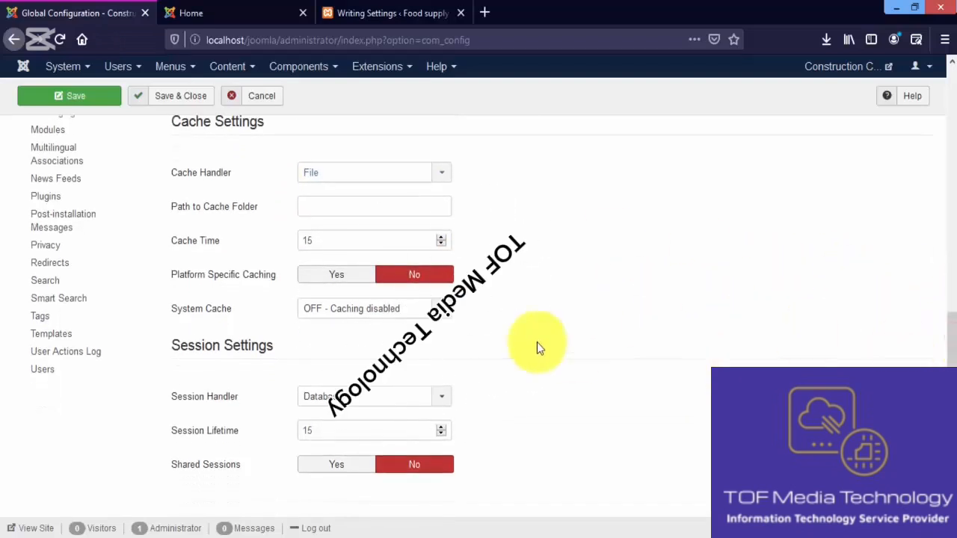
click(447, 319)
click(496, 323)
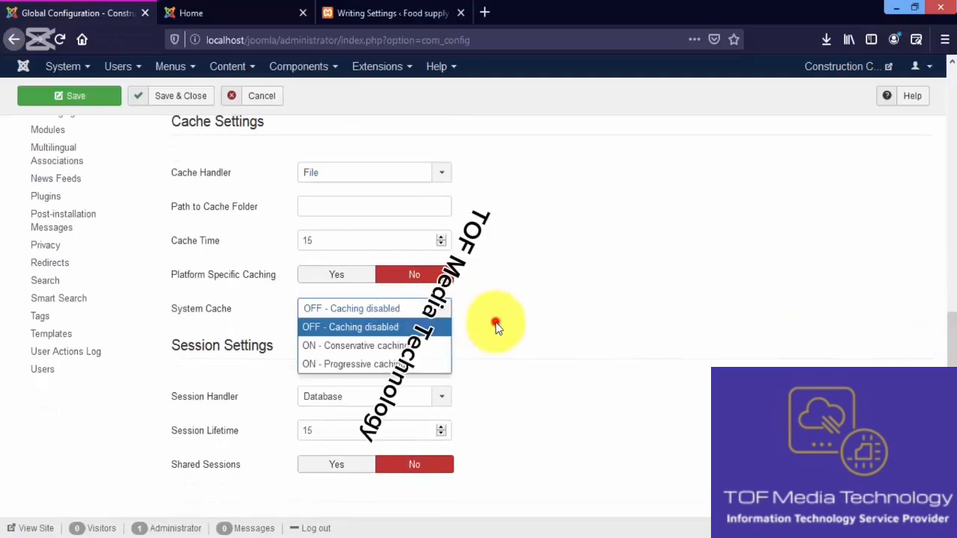
Review the Server settings and Force HTTPS options in the Global Configuration and compare them with the WordPress Writing Settings
drag(952, 325, 950, 187)
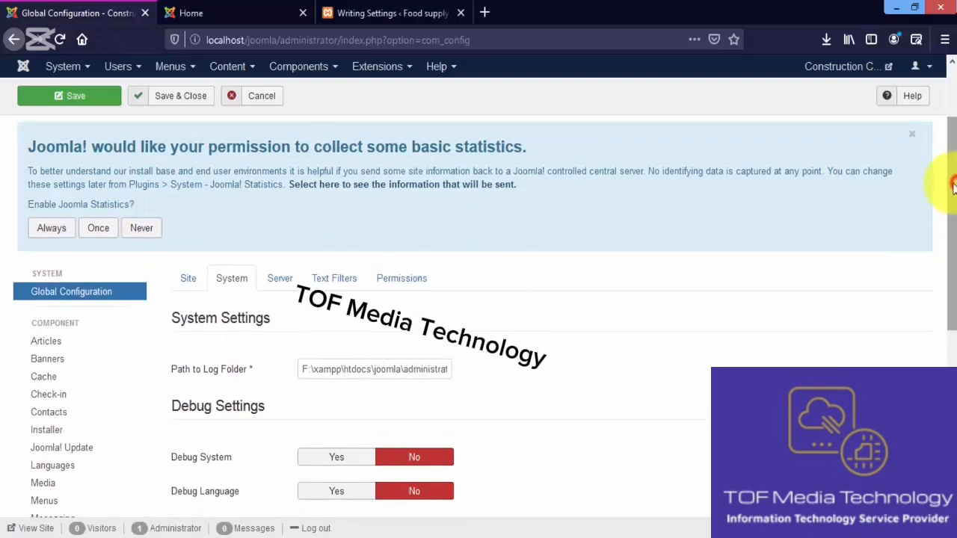
click(282, 283)
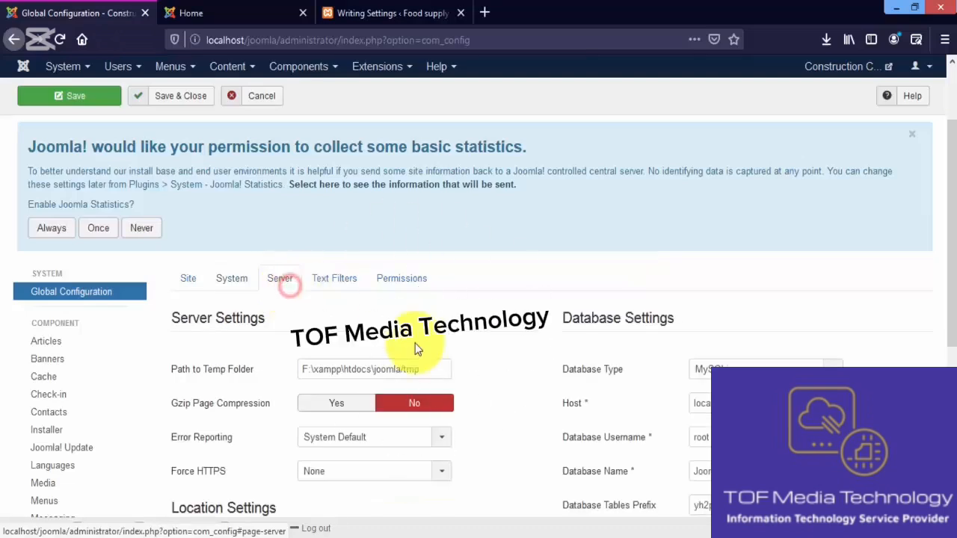
drag(951, 208, 947, 276)
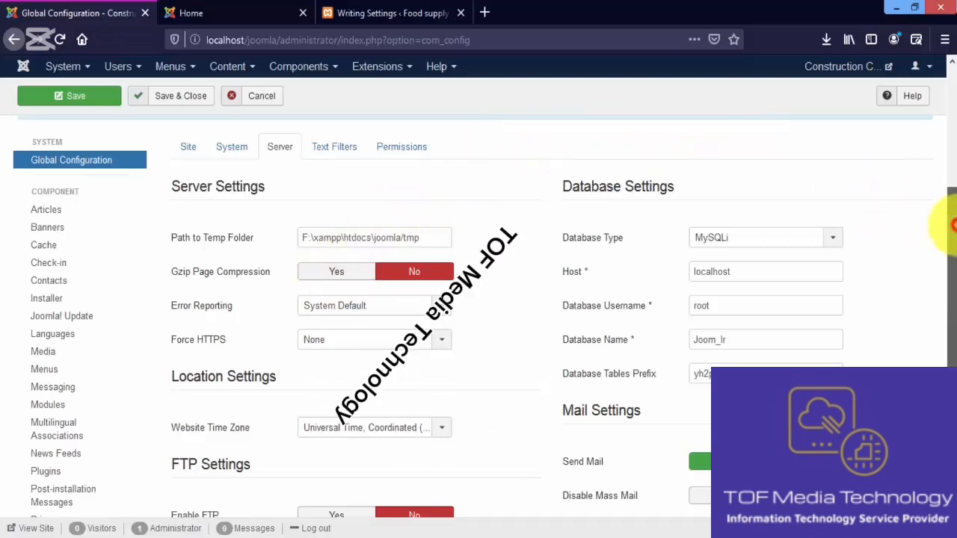
scroll(950, 220, down, 1)
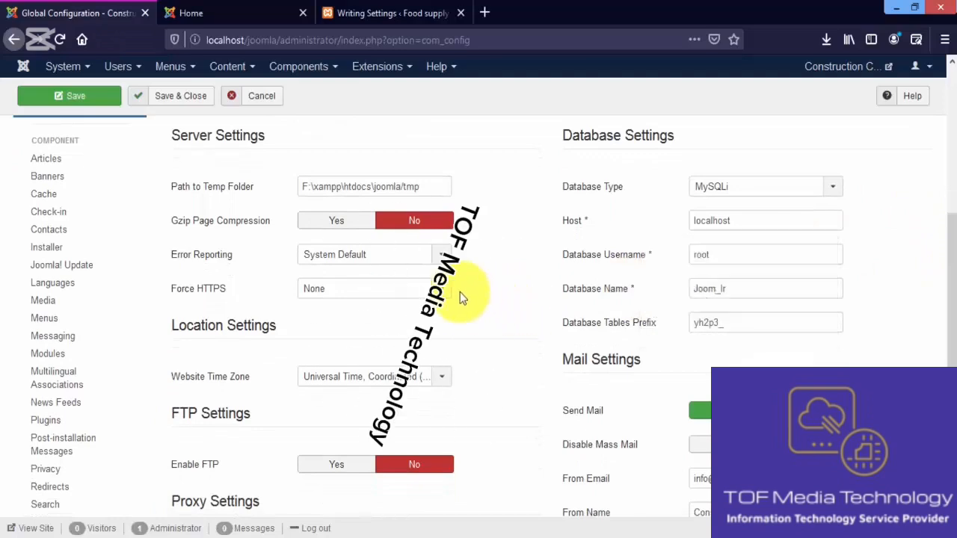
click(442, 290)
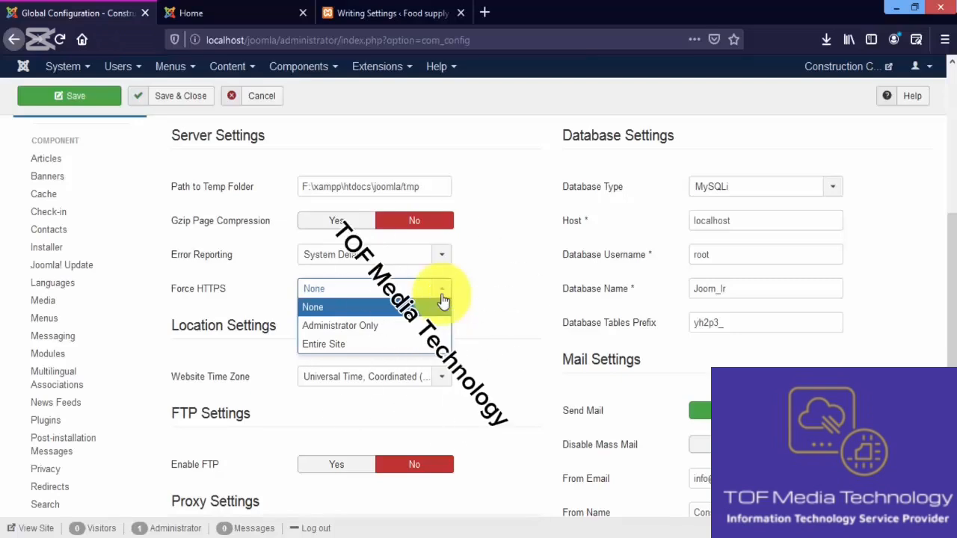
click(451, 289)
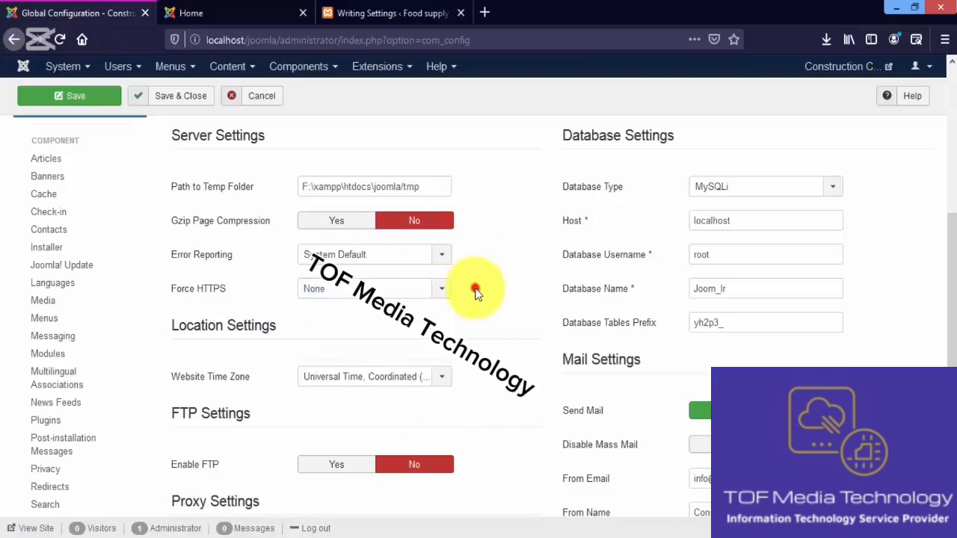
click(333, 9)
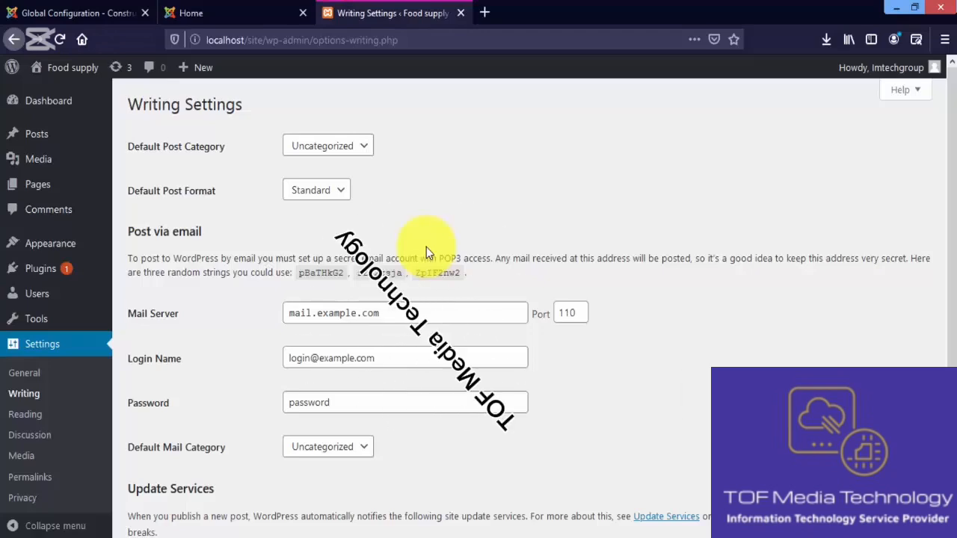
click(105, 12)
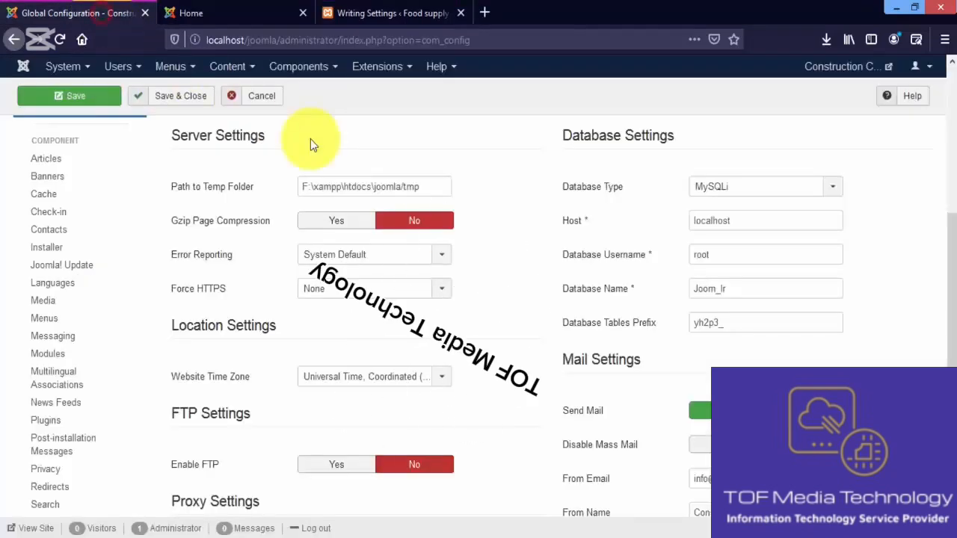
View the Text Filters settings, and save and close the Joomla! Global Configuration
drag(950, 271, 953, 176)
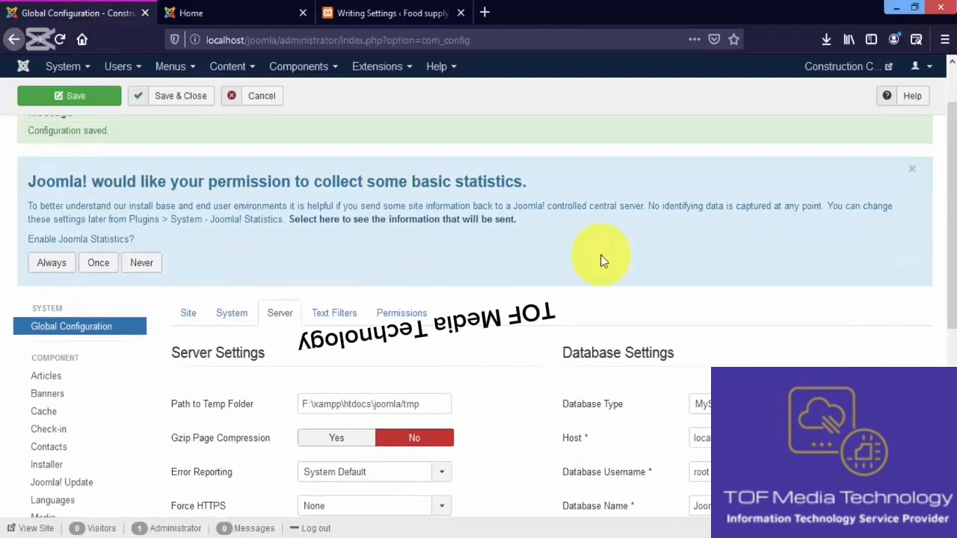
click(335, 314)
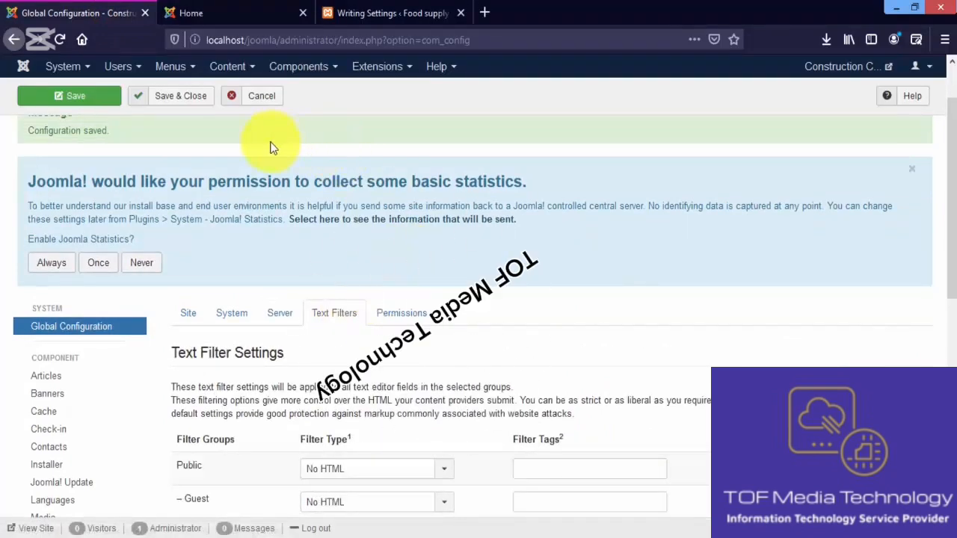
click(184, 102)
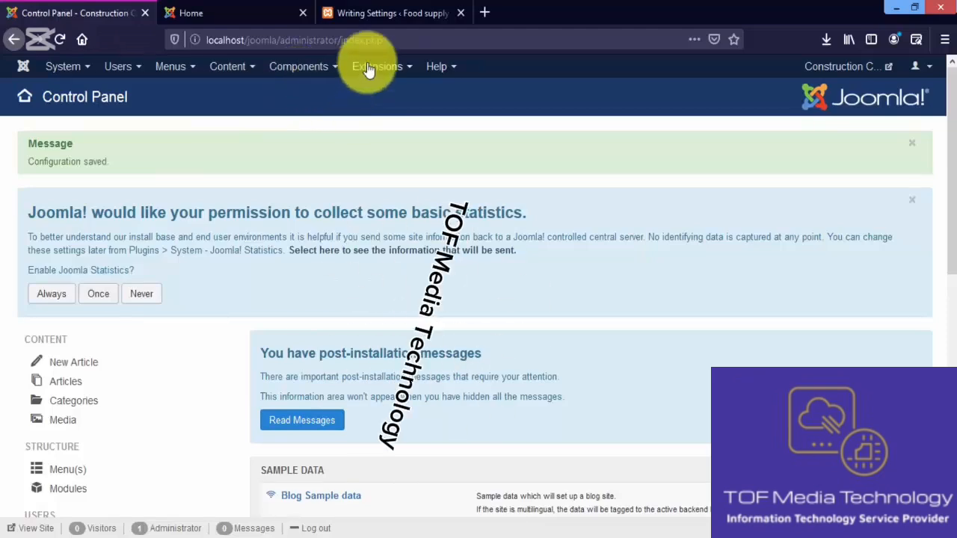
Examine the Components, Users and System entries of the Joomla! administration and switch to the WordPress Writing Settings for comparison
click(310, 65)
mouse_move(348, 95)
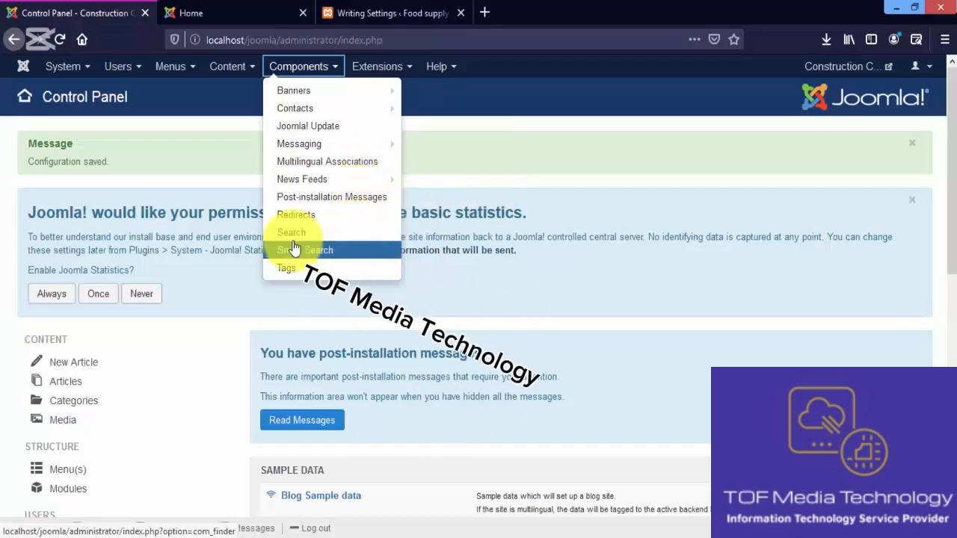
click(197, 128)
click(118, 67)
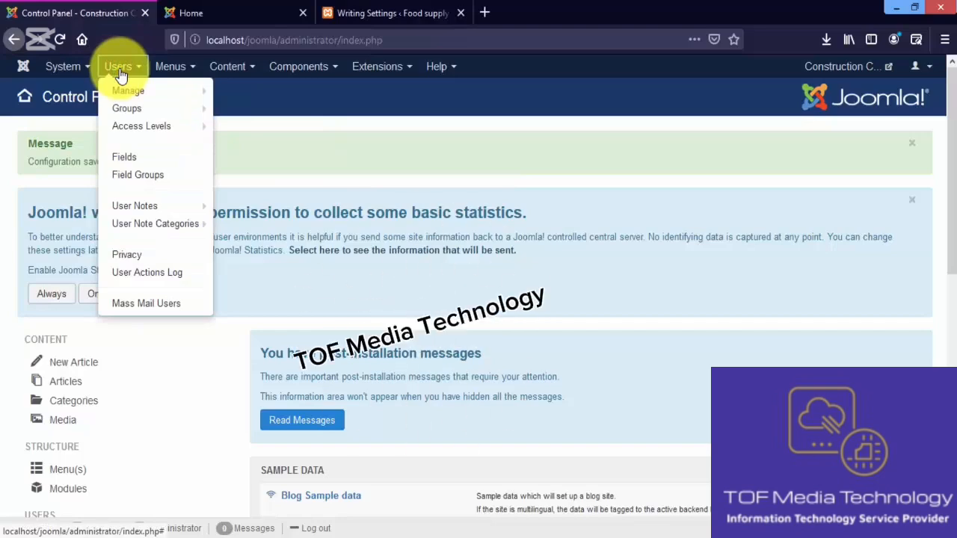
mouse_move(171, 129)
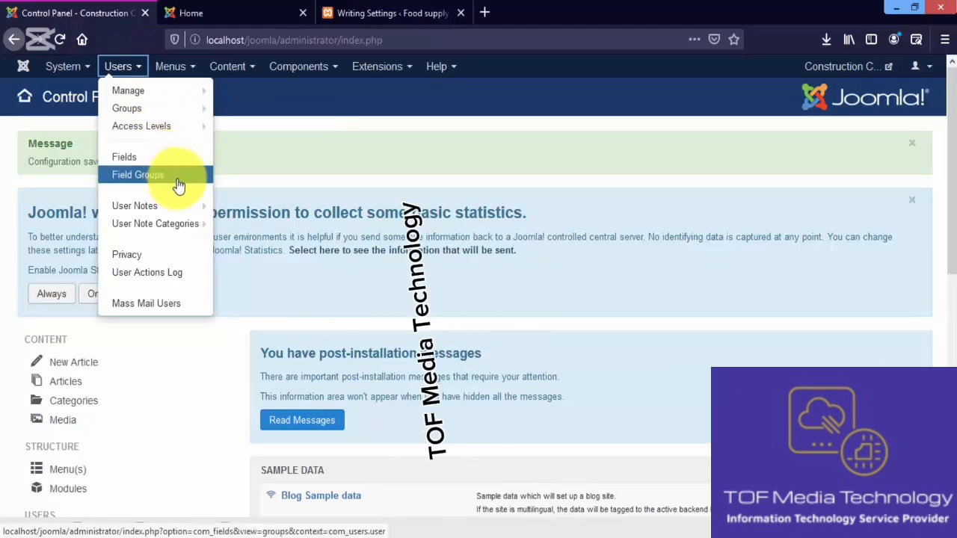
click(63, 65)
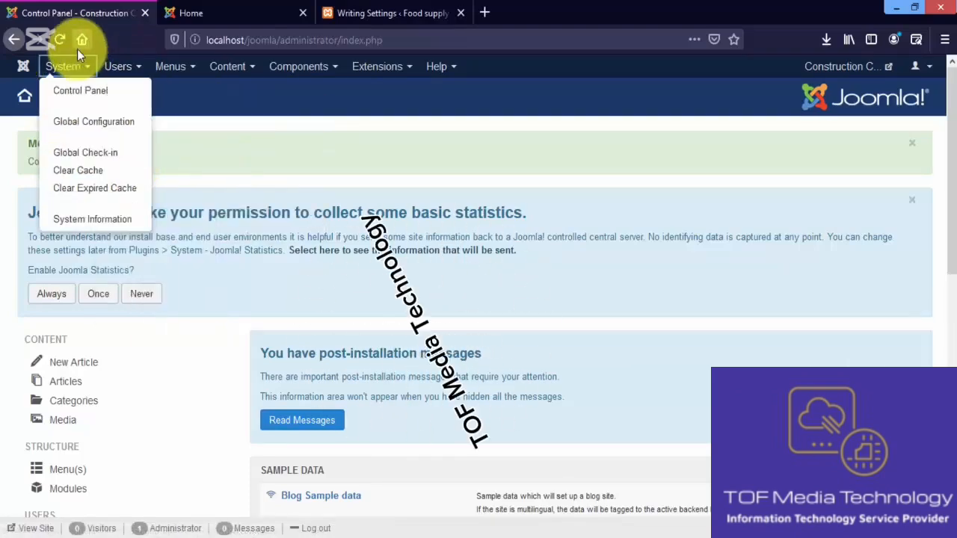
click(246, 137)
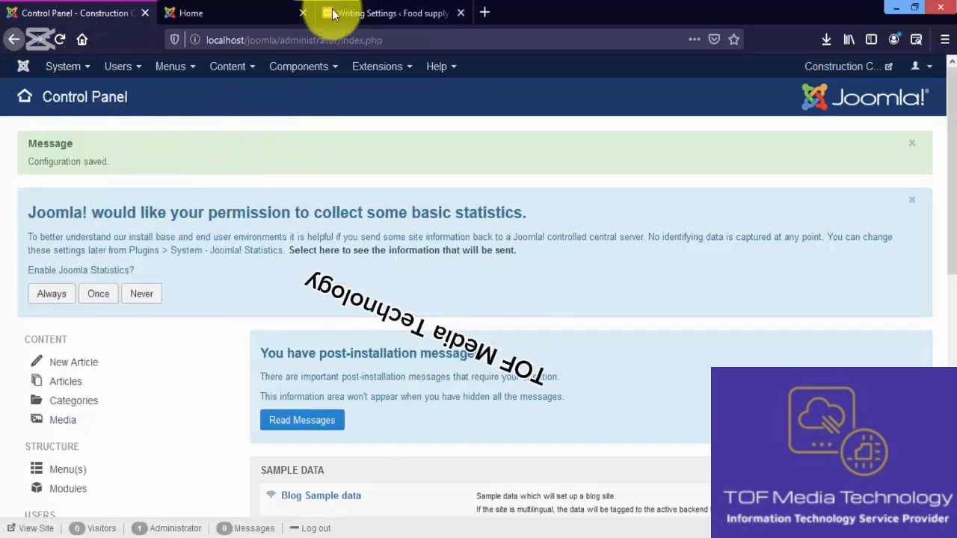
click(357, 10)
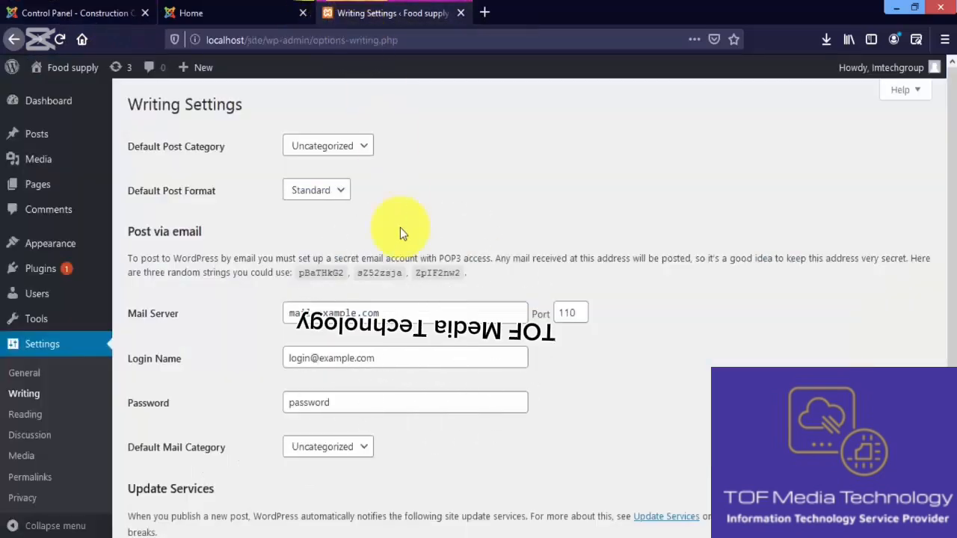